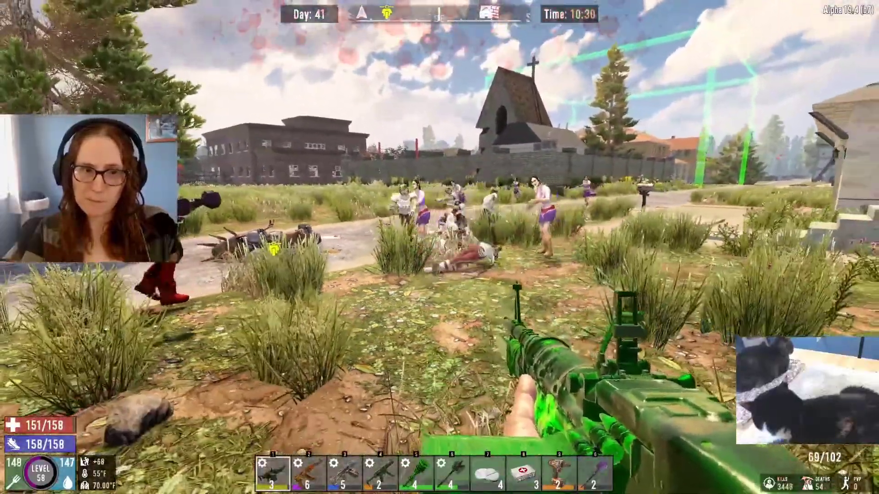
pyautogui.hotkey('shift', 'w')
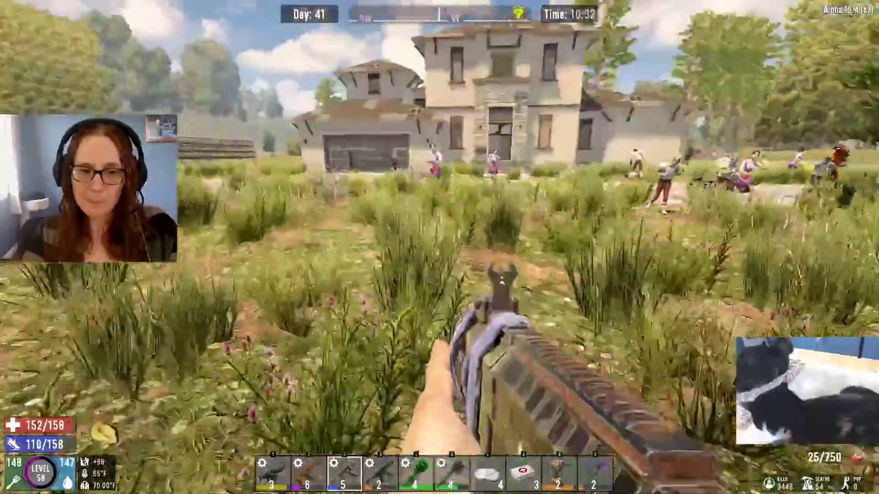
pyautogui.hotkey('shift', 'w')
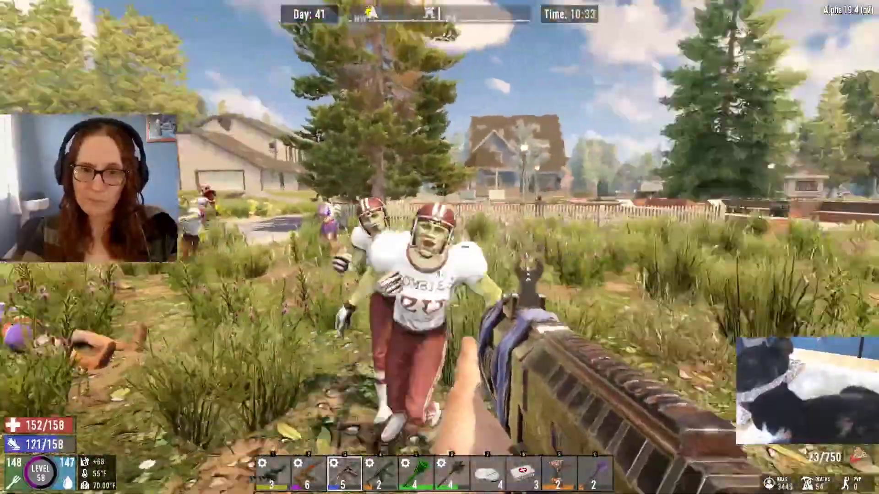
pyautogui.click(439, 247)
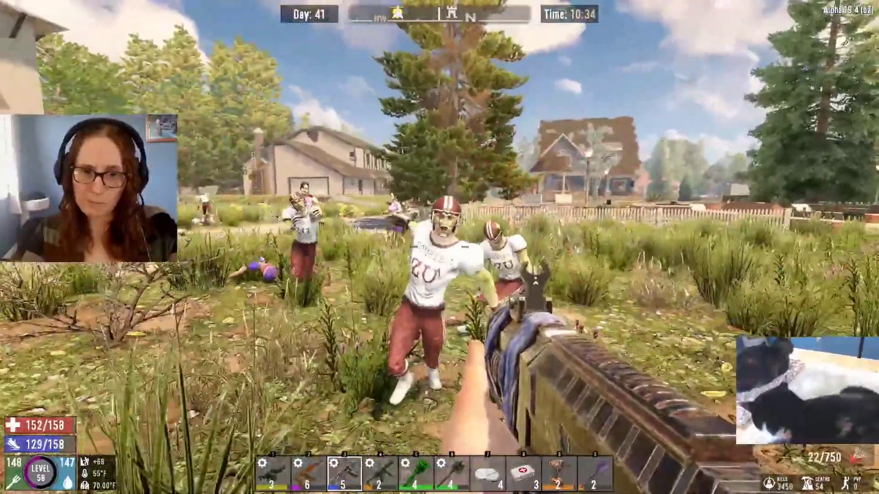
pyautogui.click(439, 248)
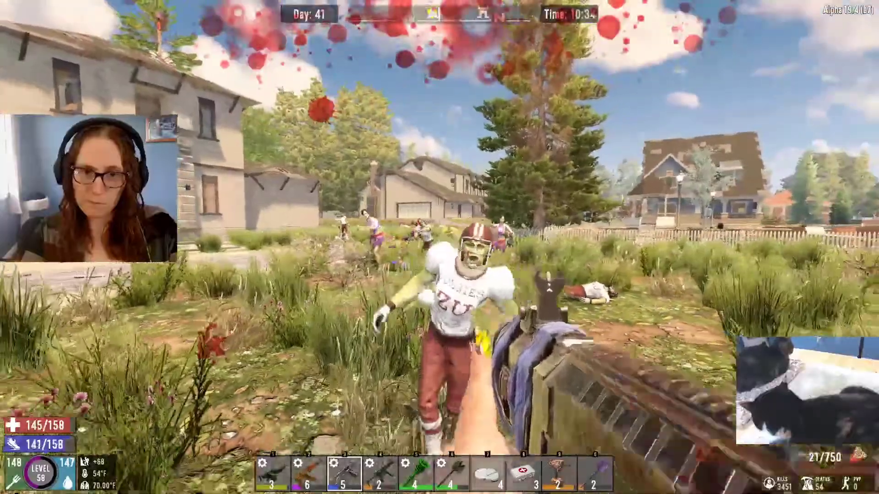
pyautogui.click(439, 248)
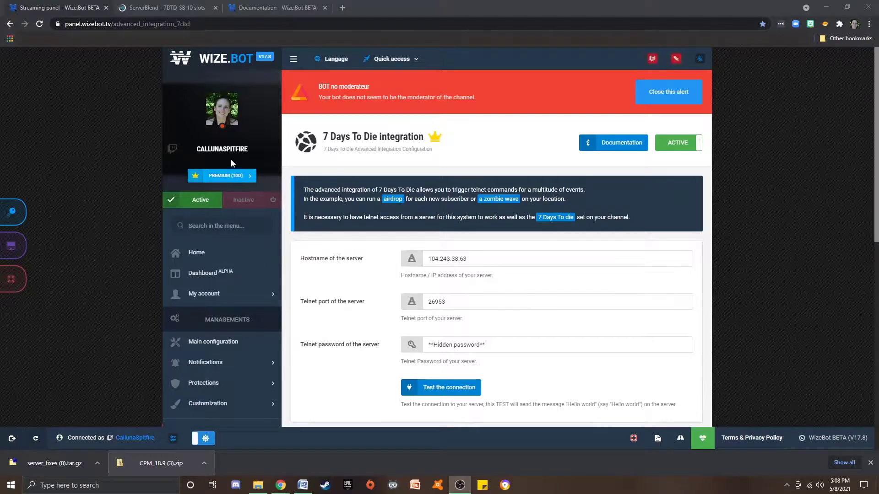
# Open the 7 Days to Die page of the advanced game integrations and read through its command documentation
pyautogui.scroll(-7, 231, 160)
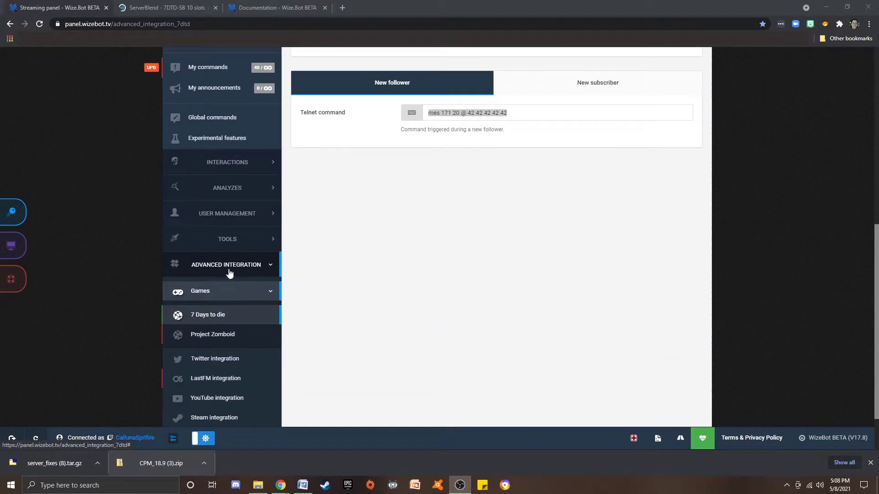
pyautogui.click(224, 316)
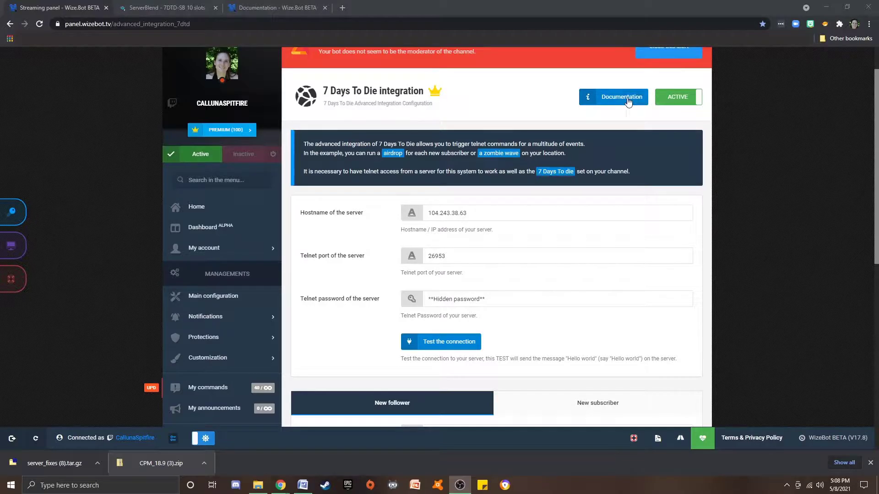
pyautogui.click(286, 6)
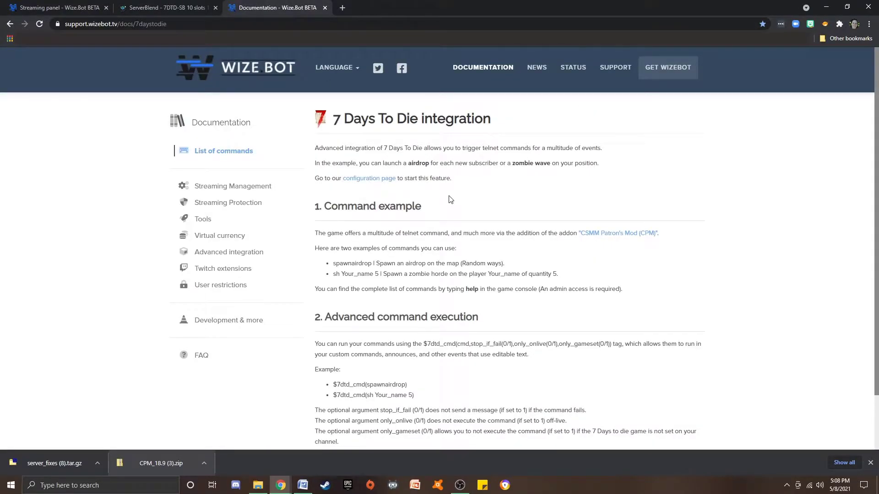
pyautogui.scroll(-2, 450, 200)
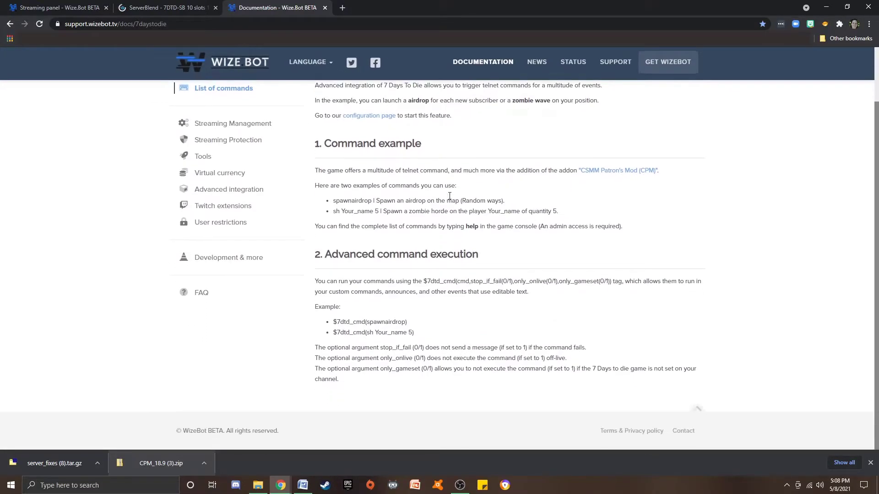
pyautogui.scroll(2, 451, 200)
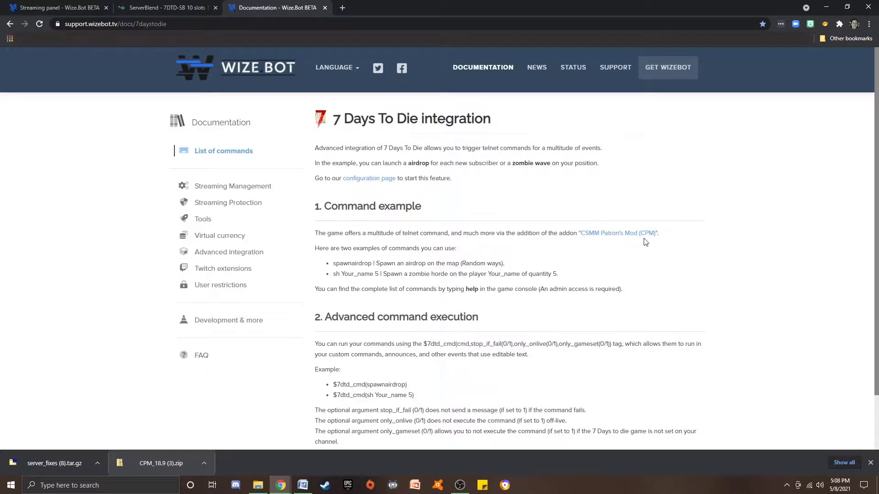
# Open the CSMM Patron's Mod (CPM) site from the documentation and view the CPM 18.9 release files on GitHub
pyautogui.click(605, 234)
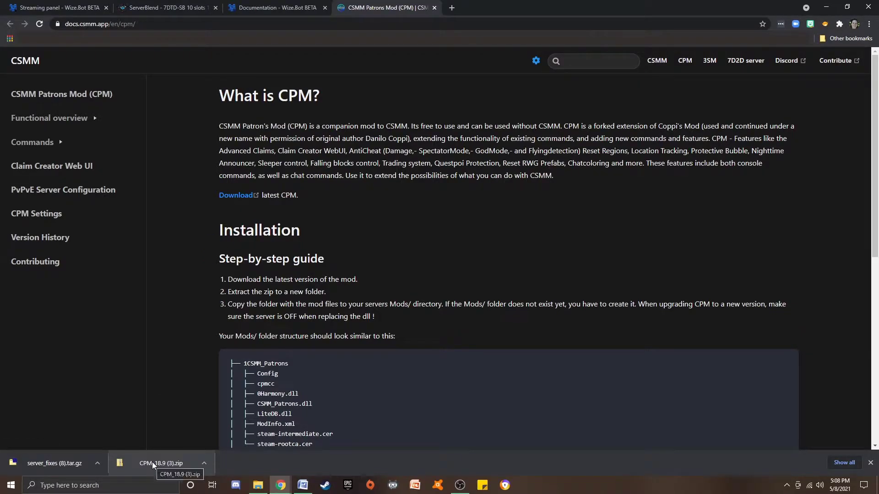
pyautogui.click(240, 197)
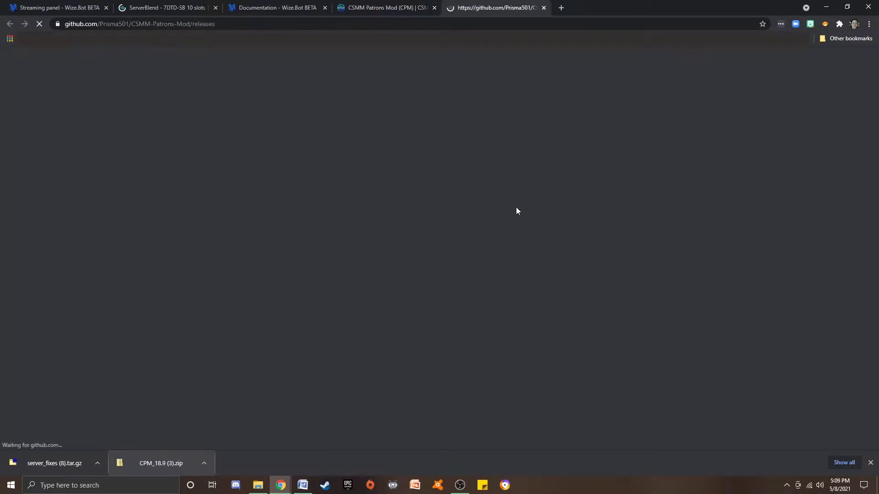
pyautogui.scroll(-2, 362, 196)
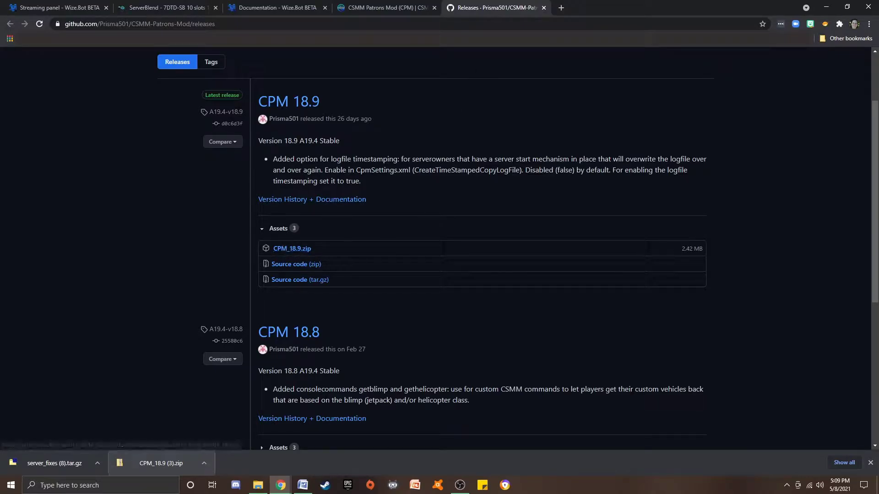
pyautogui.click(544, 8)
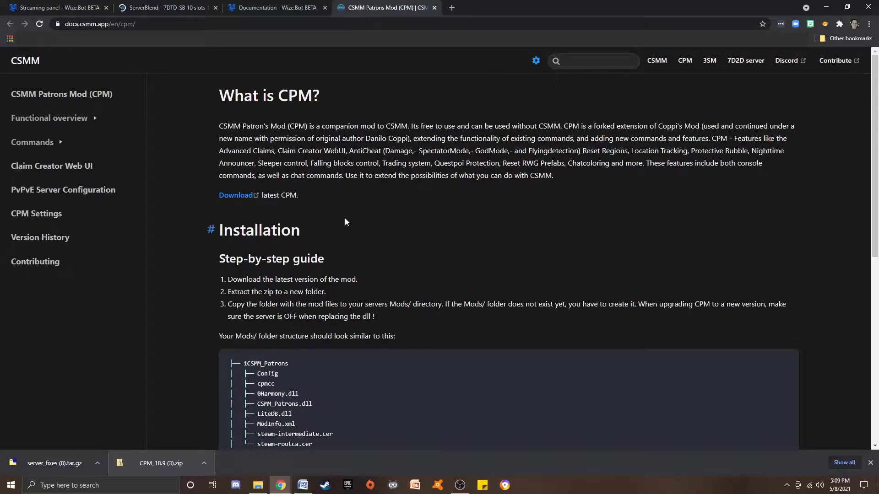
# View the Allocs server fixes download page linked in the CPM installation guide, and close both mod pages
pyautogui.scroll(-6, 346, 222)
pyautogui.scroll(-2, 346, 201)
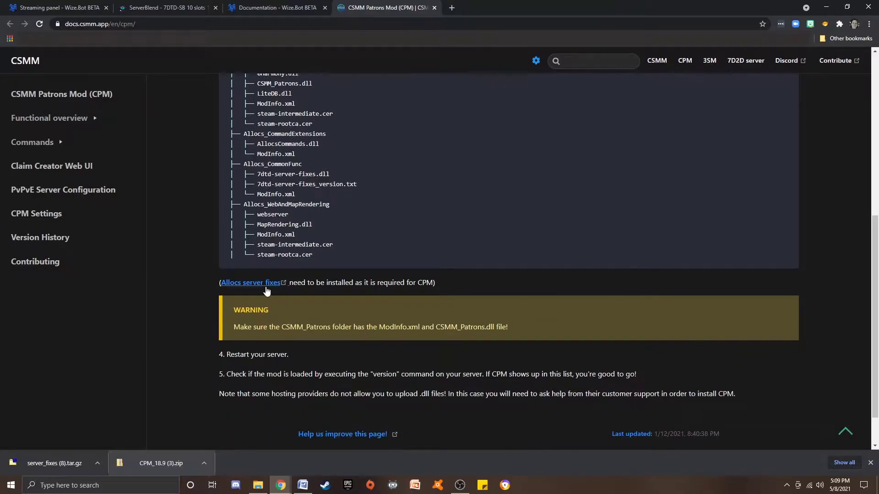
pyautogui.click(252, 283)
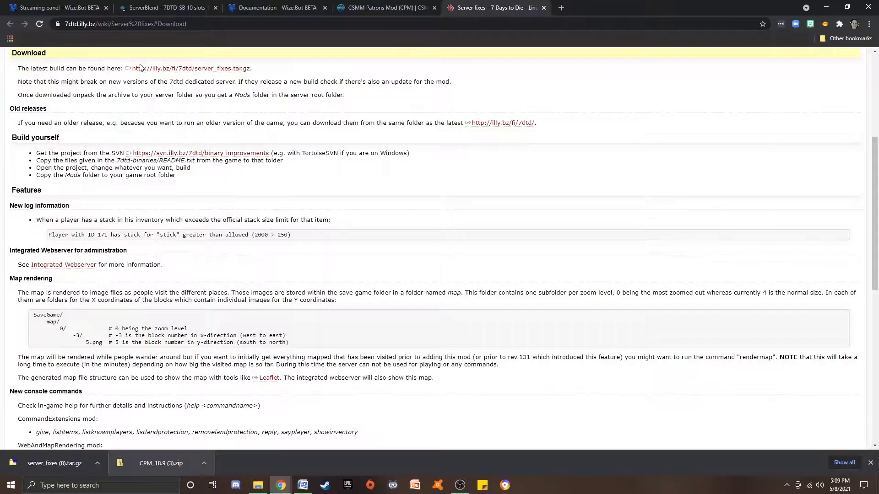
pyautogui.click(544, 7)
pyautogui.click(434, 8)
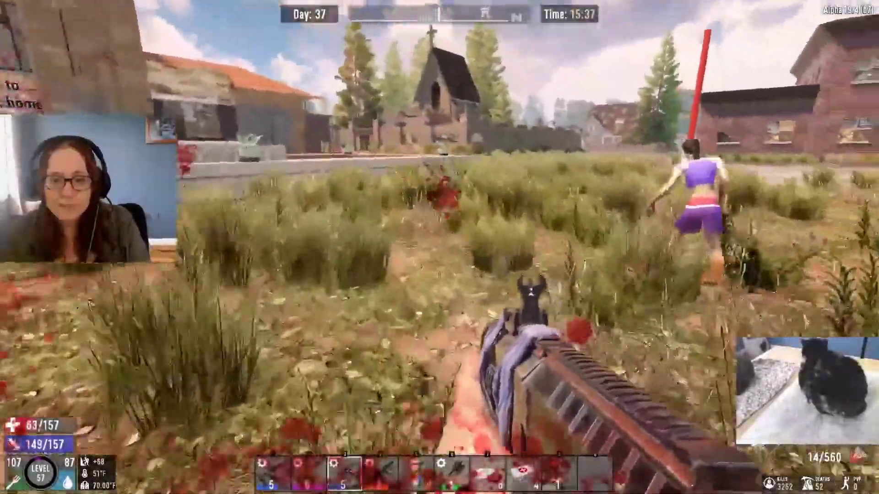
pyautogui.hotkey('shift', 'w')
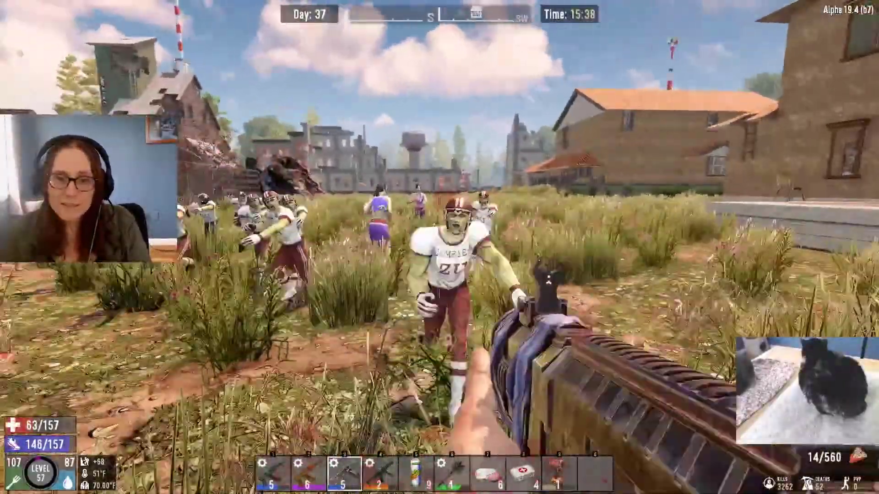
pyautogui.click(440, 247)
pyautogui.click(439, 247)
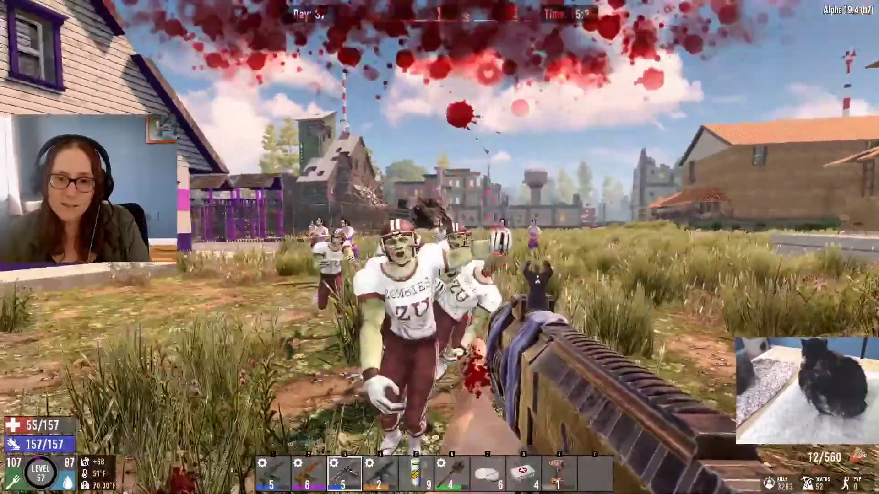
pyautogui.click(439, 247)
pyautogui.click(439, 247)
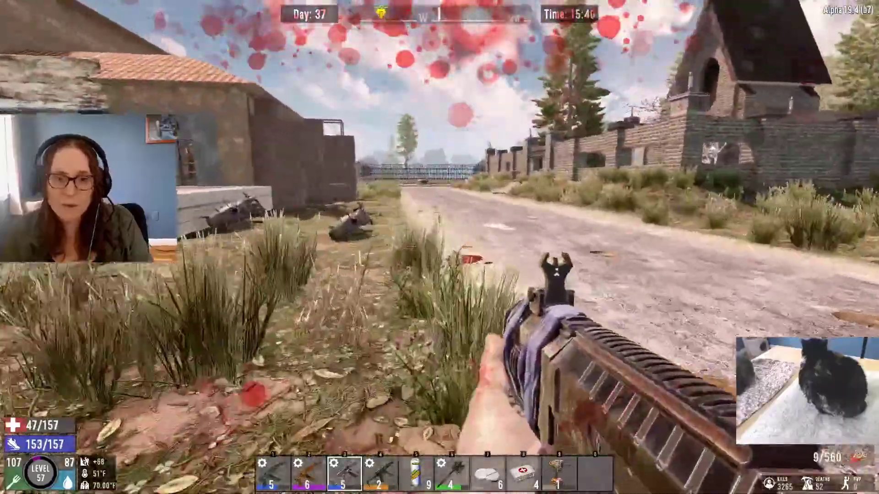
pyautogui.hotkey('shift', 'w')
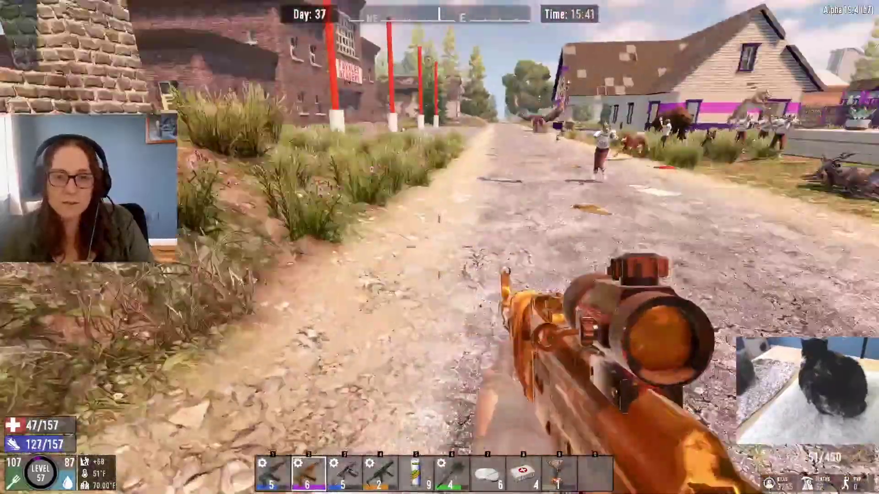
pyautogui.click(439, 247)
pyautogui.press('s')
pyautogui.click(439, 248)
pyautogui.click(439, 247)
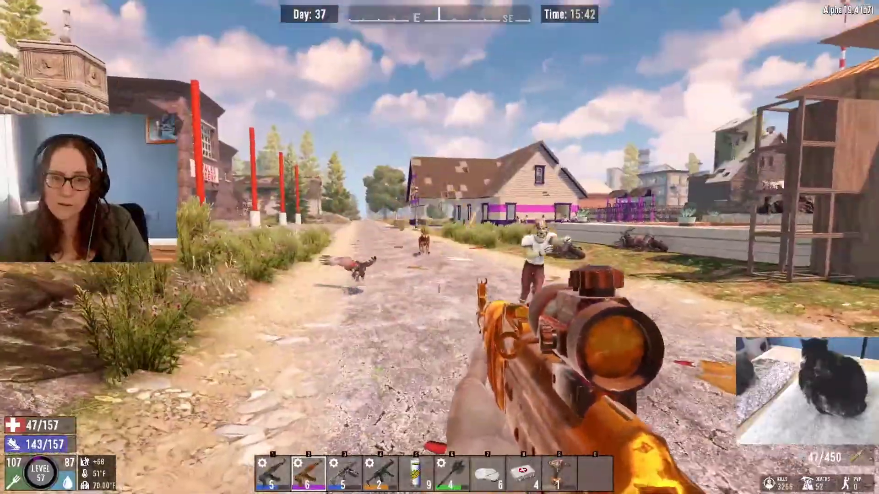
pyautogui.click(439, 247)
pyautogui.press('s')
pyautogui.click(440, 247)
pyautogui.click(439, 248)
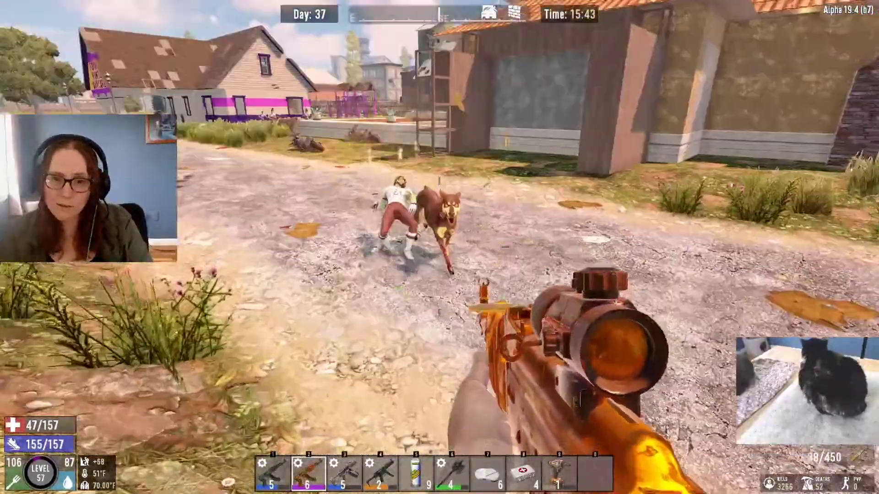
pyautogui.click(439, 247)
pyautogui.click(439, 247)
pyautogui.press('s')
pyautogui.click(439, 247)
pyautogui.click(439, 247)
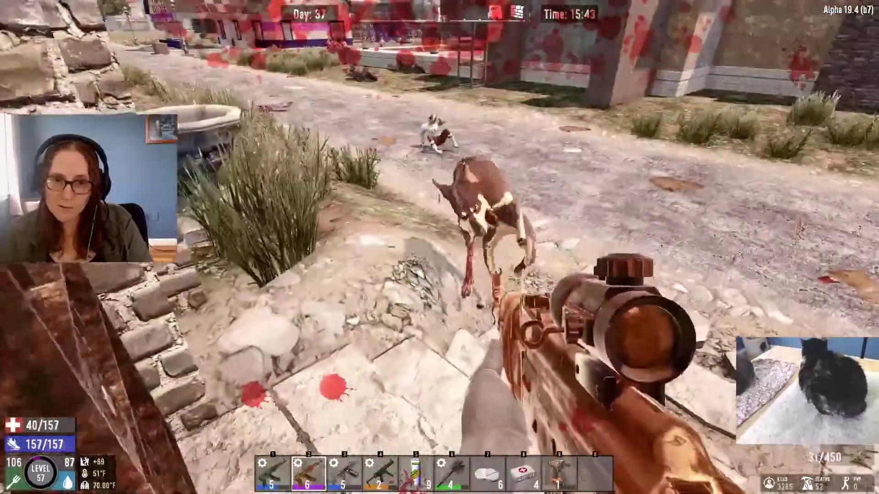
pyautogui.hotkey('shift', 'w')
pyautogui.press('7')
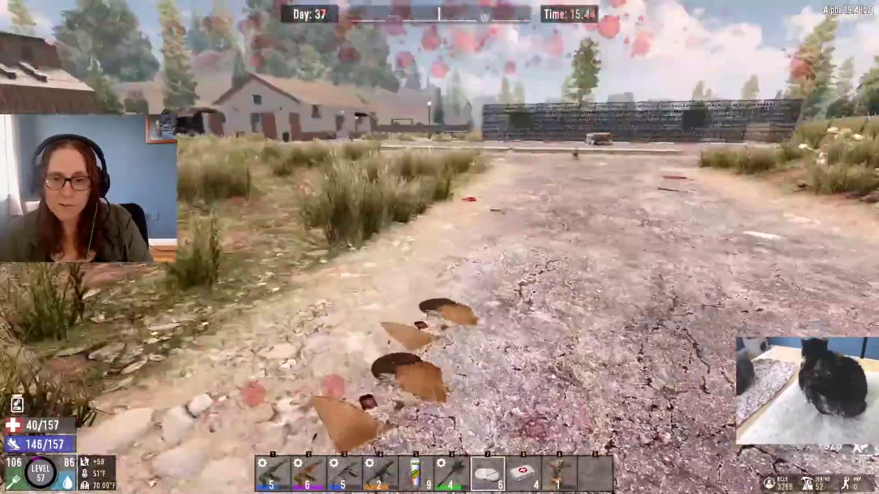
pyautogui.click(439, 247)
pyautogui.hotkey('shift', 'w')
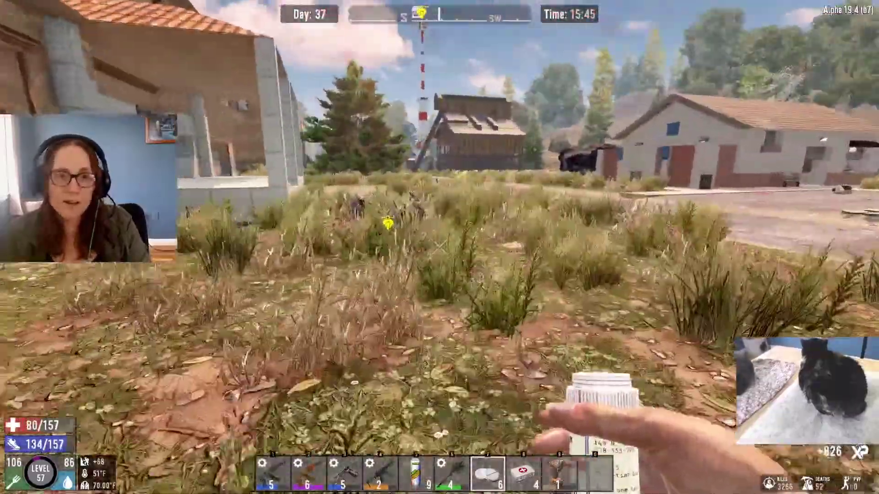
pyautogui.hotkey('shift', 'w')
pyautogui.press('2')
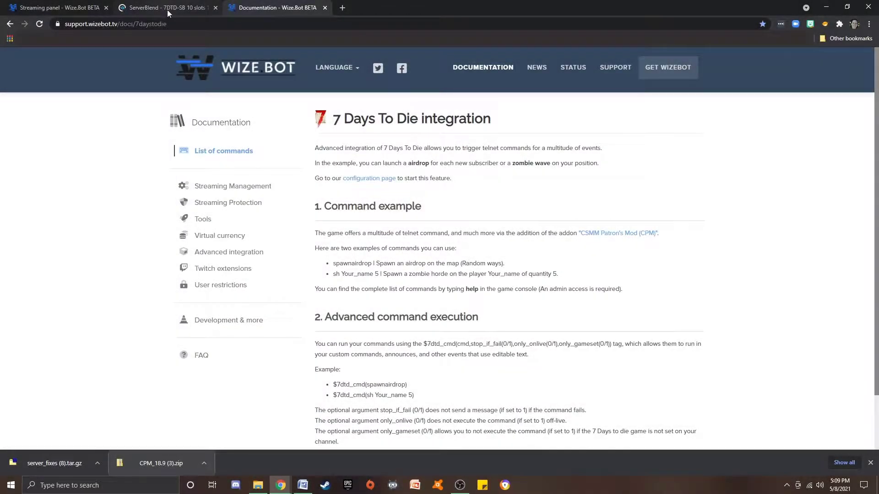
# In the ServerBlend panel, check the Mod Manager for Allocs Server Fixes and CSMM Patrons Mod (CPM), and return to the server's overview
pyautogui.click(167, 10)
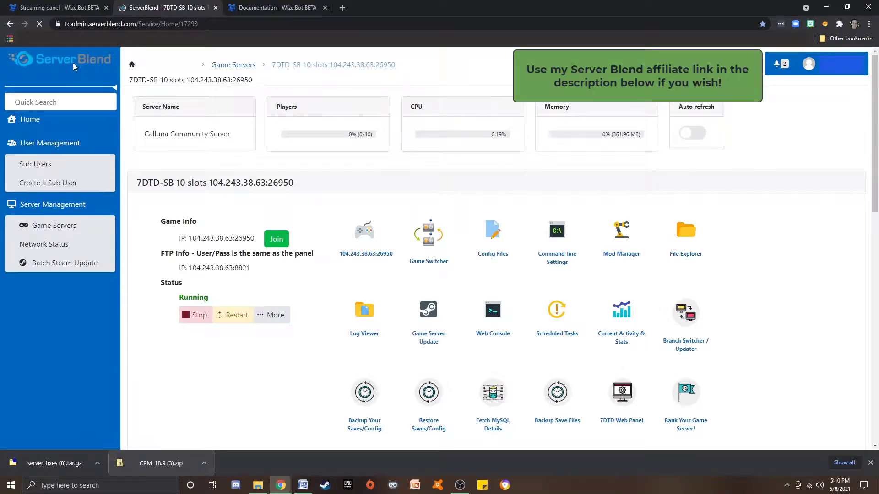
pyautogui.click(626, 232)
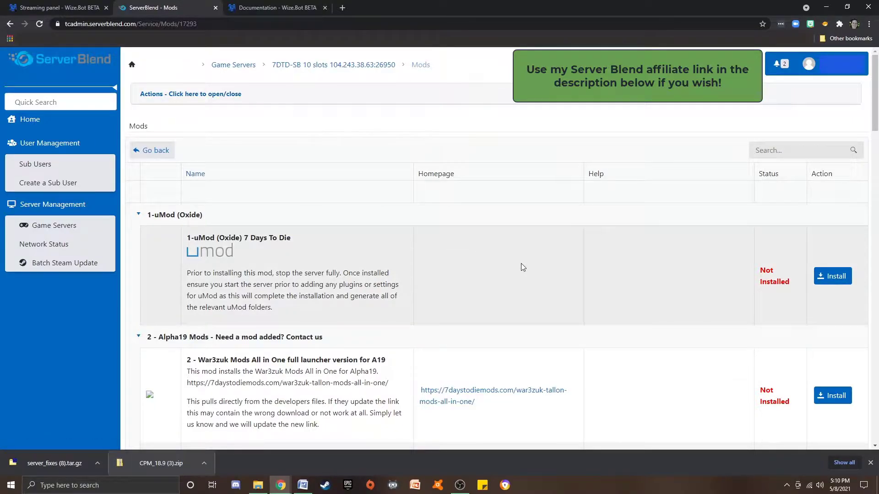
pyautogui.scroll(-15, 575, 268)
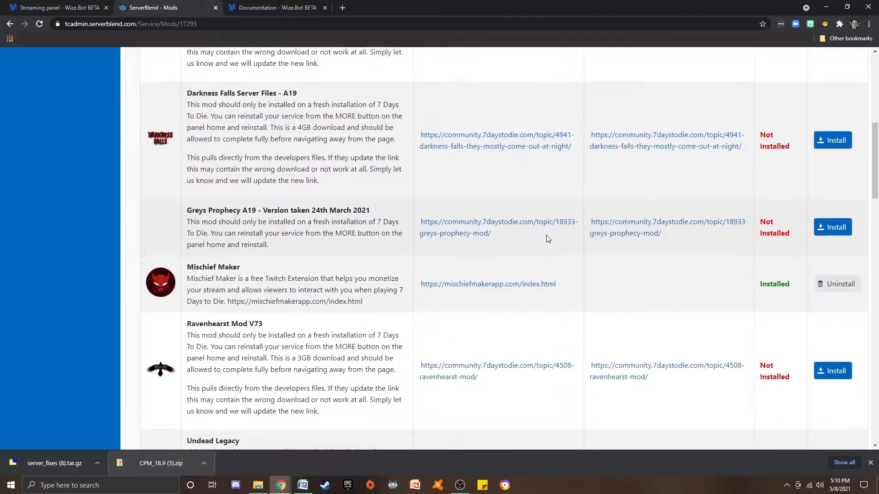
pyautogui.scroll(-10, 548, 230)
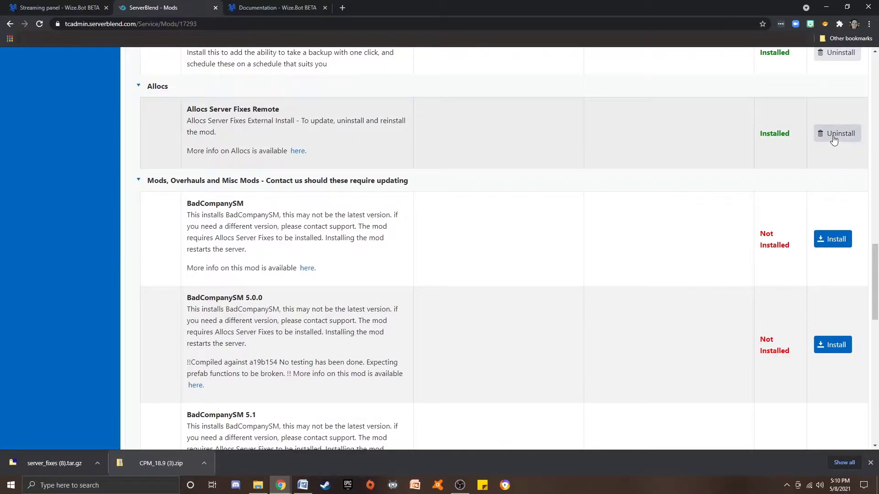
pyautogui.scroll(-5, 187, 187)
pyautogui.scroll(-9, 187, 187)
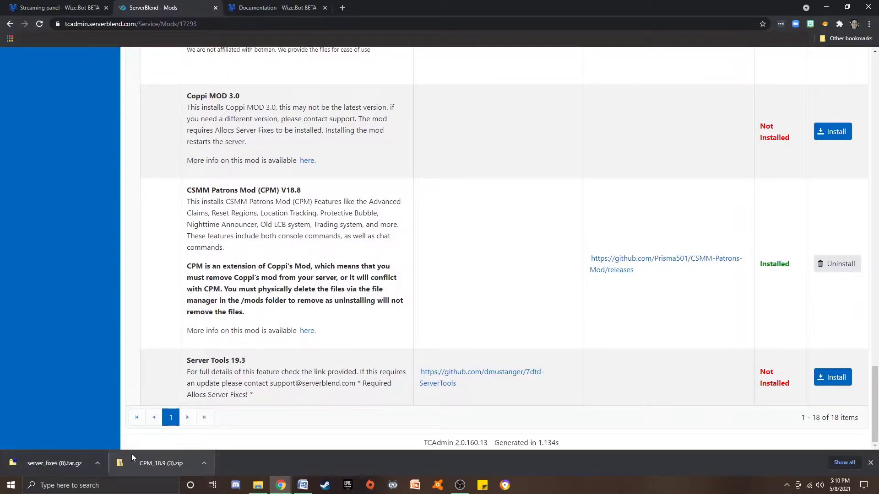
pyautogui.scroll(10, 386, 255)
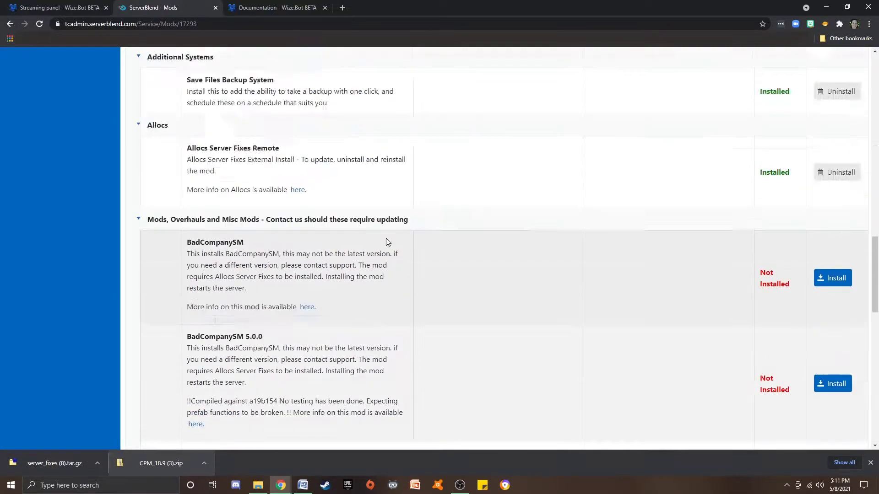
pyautogui.scroll(15, 386, 238)
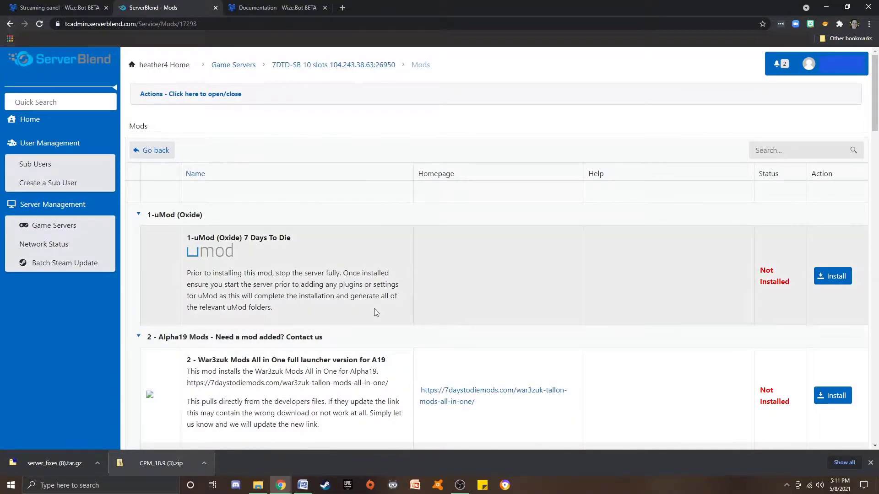
pyautogui.click(346, 67)
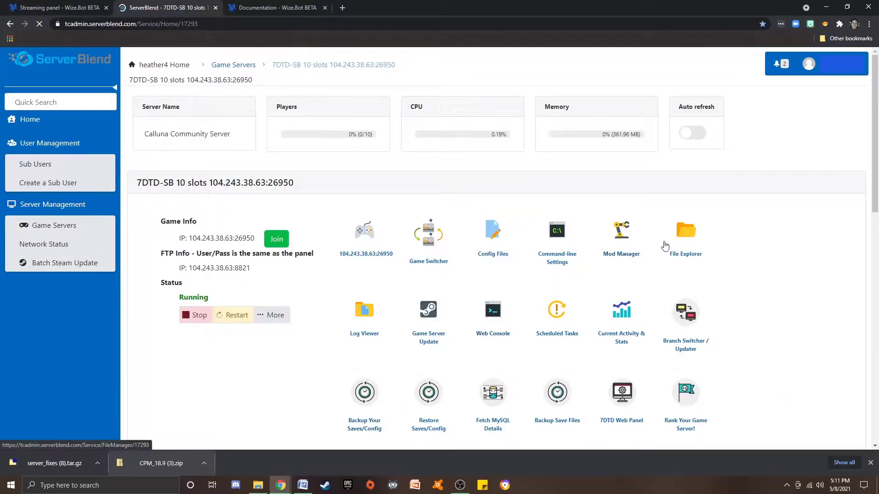
# Open the file explorer of the 7 Days to Die server
pyautogui.click(688, 233)
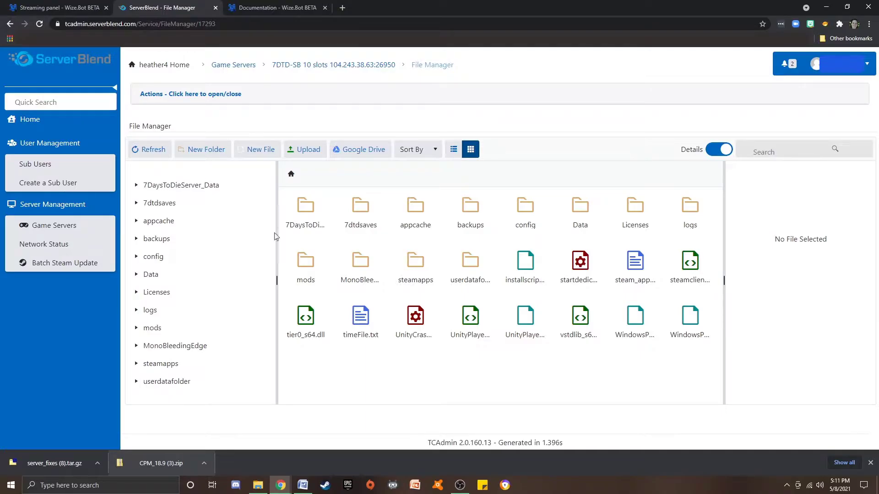
pyautogui.click(207, 153)
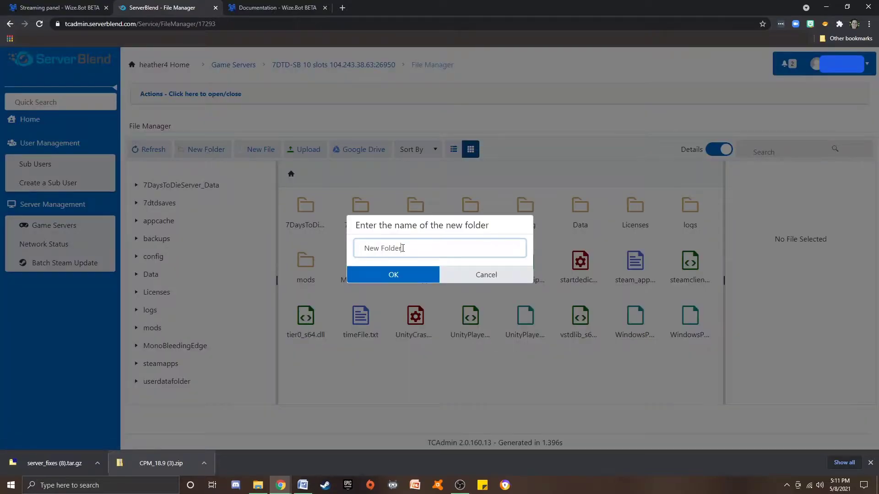
pyautogui.moveTo(402, 248); pyautogui.dragTo(356, 263)
pyautogui.write('mod')
pyautogui.click(410, 276)
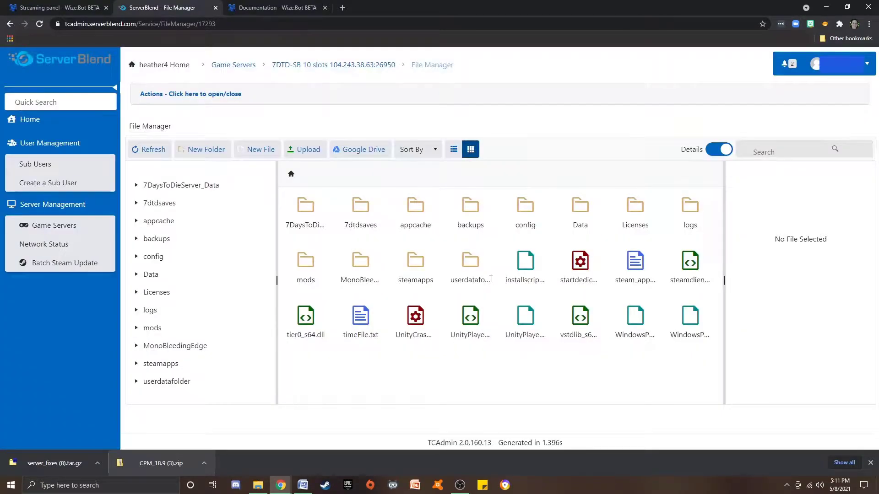
# Open the server's mods folder and check for the 1CSMM_Patrons folder and the three Allocs folders
pyautogui.doubleClick(312, 267)
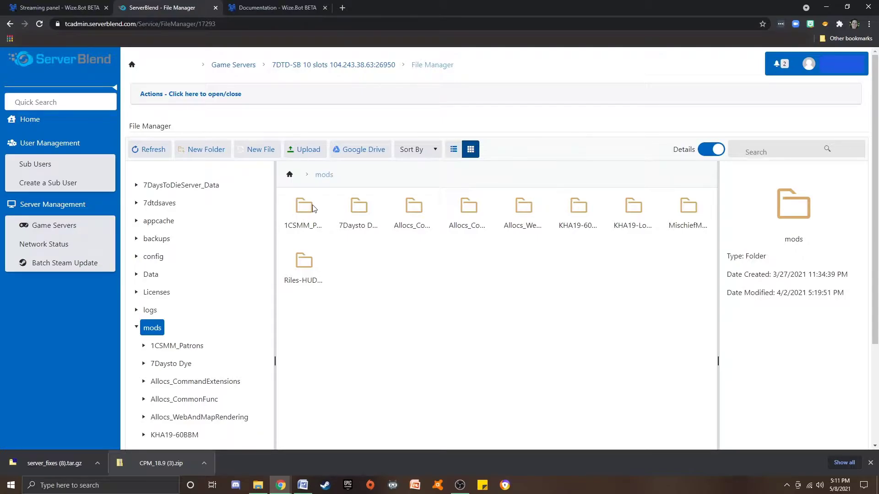
pyautogui.click(300, 230)
pyautogui.click(414, 208)
pyautogui.click(472, 206)
pyautogui.click(522, 210)
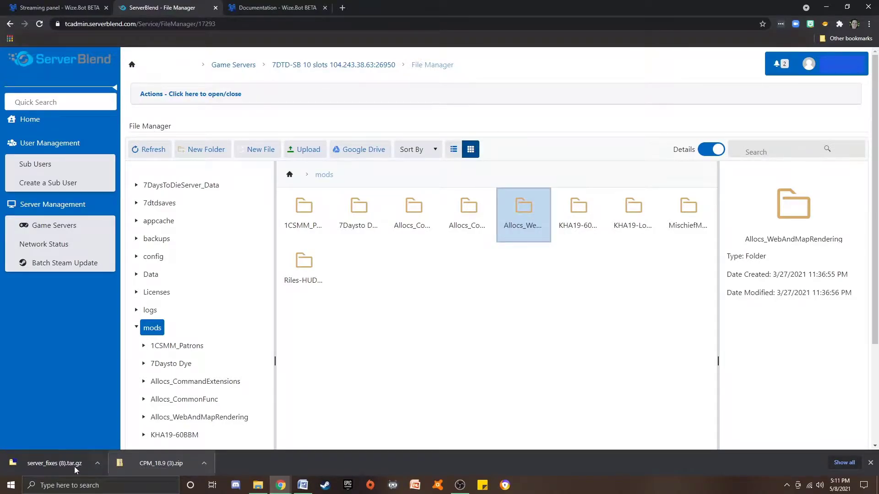
# Open the 1CSMM_Patrons folder inside the downloaded CPM_18.9 (3).zip, and the matching folder in the server's mods folder
pyautogui.click(159, 463)
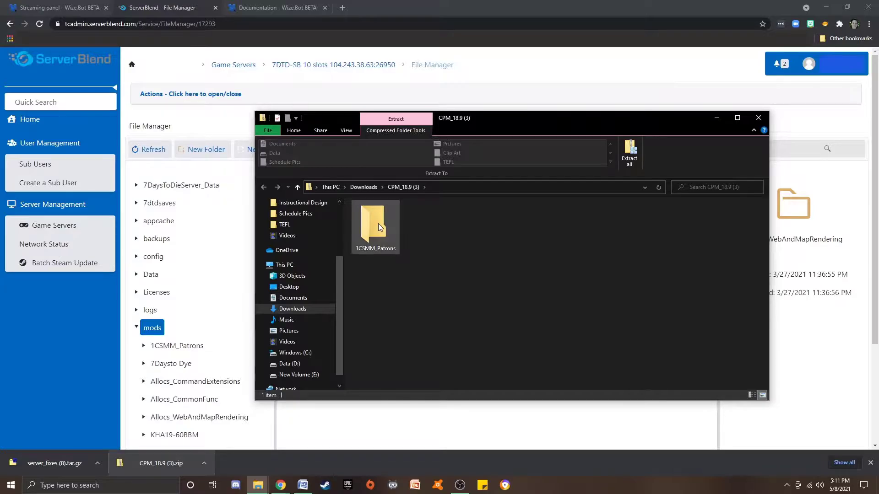
pyautogui.moveTo(491, 119); pyautogui.dragTo(644, 145)
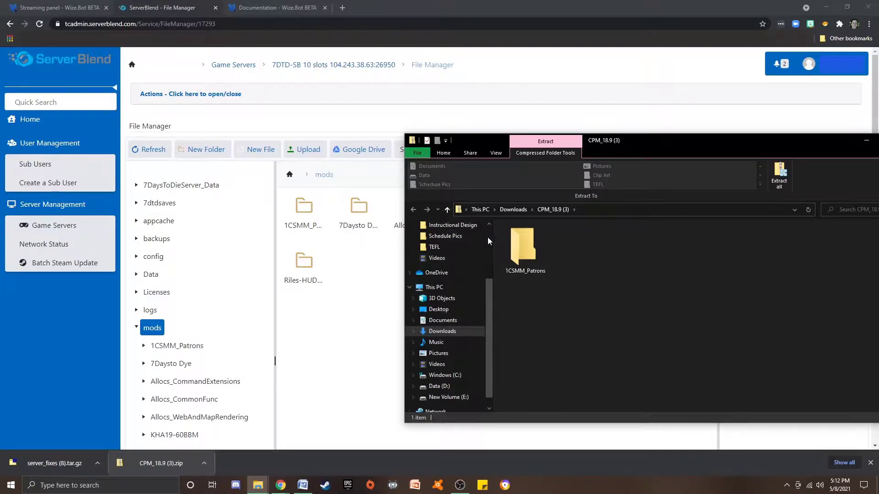
pyautogui.doubleClick(510, 240)
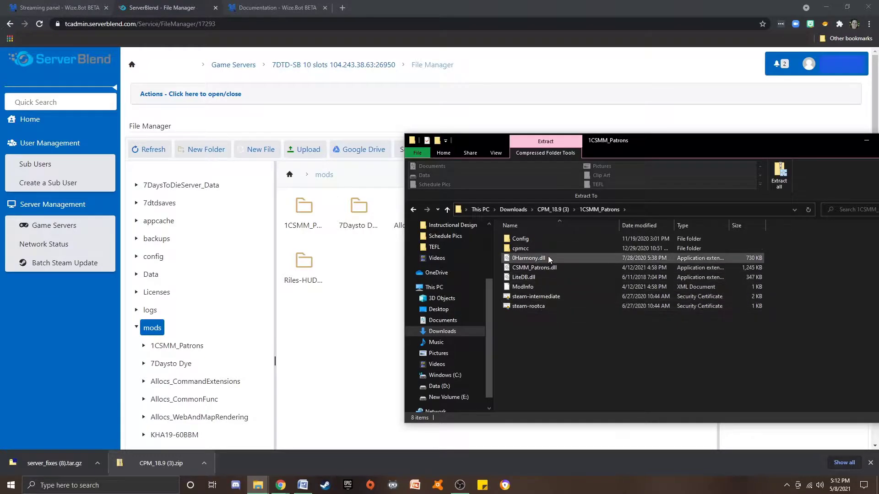
pyautogui.click(297, 218)
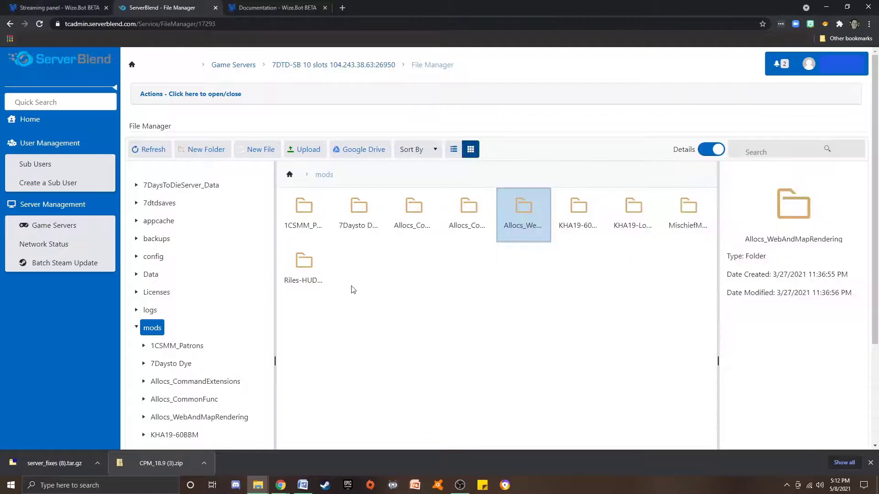
pyautogui.click(303, 206)
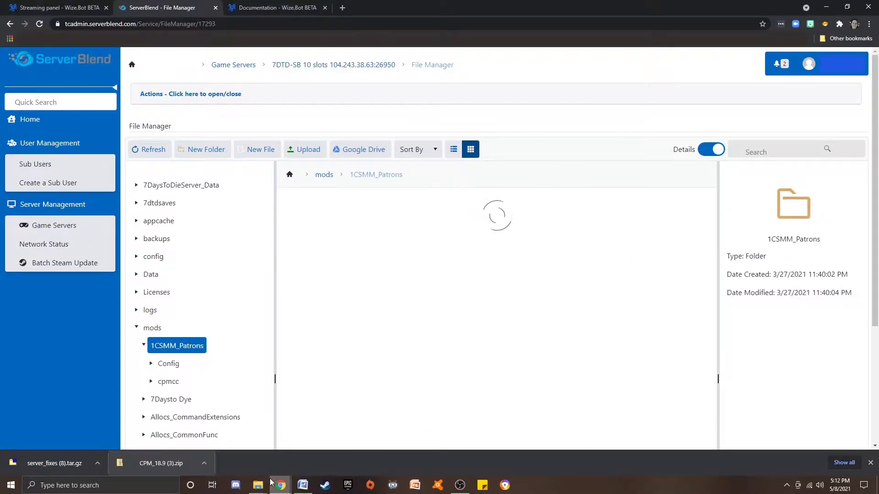
# Place the archive window beside the server's file manager and compare the contents of both 1CSMM_Patrons folders
pyautogui.moveTo(258, 484)
pyautogui.click(337, 449)
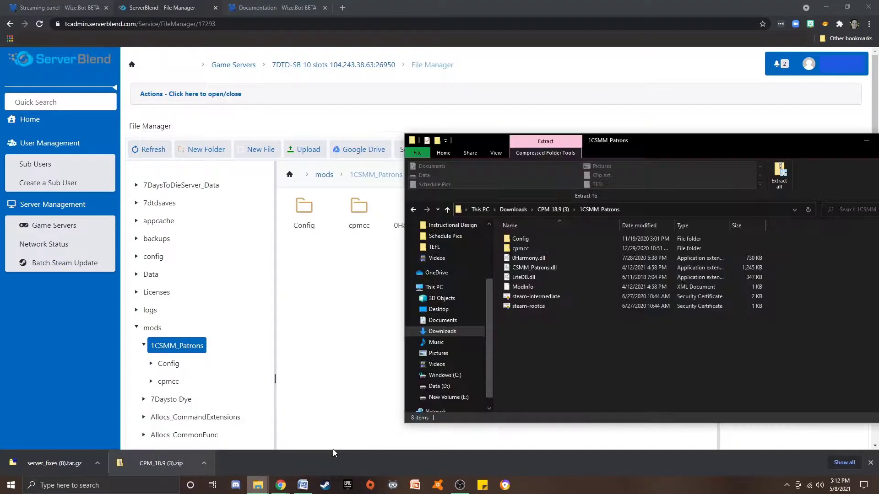
pyautogui.moveTo(639, 142); pyautogui.dragTo(733, 122)
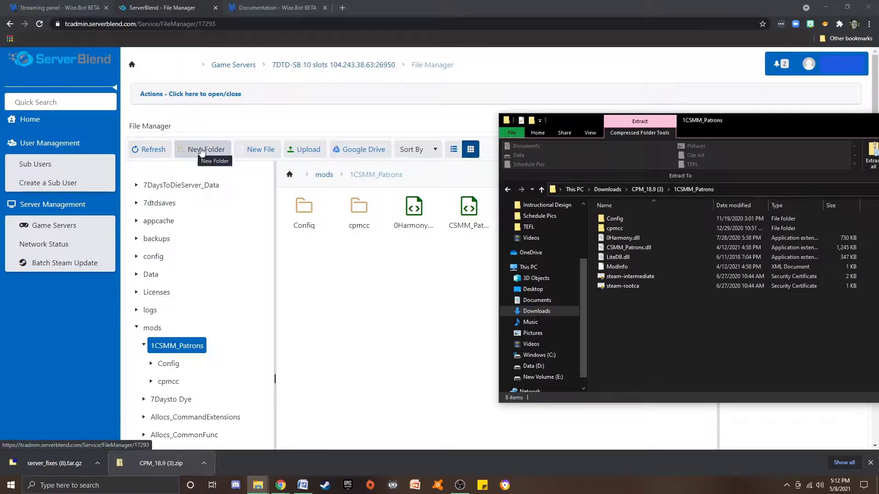
pyautogui.moveTo(636, 302); pyautogui.dragTo(635, 239)
pyautogui.click(646, 311)
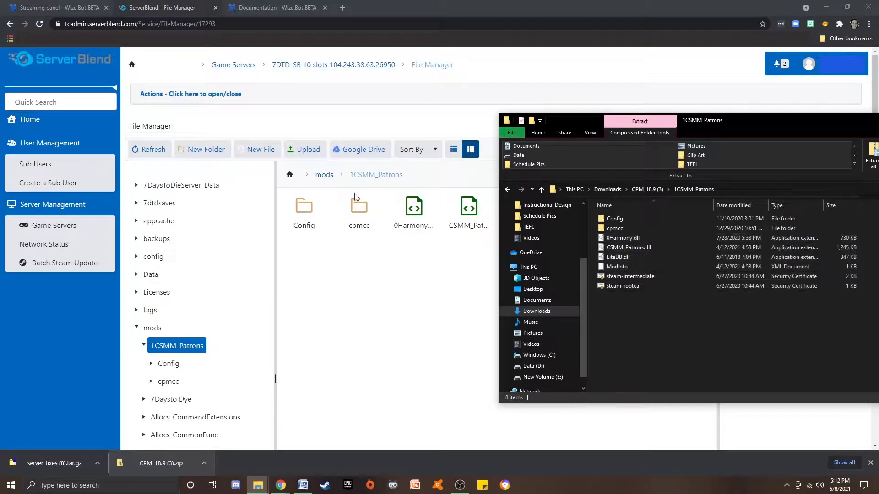
pyautogui.moveTo(634, 282); pyautogui.dragTo(637, 240)
pyautogui.click(656, 314)
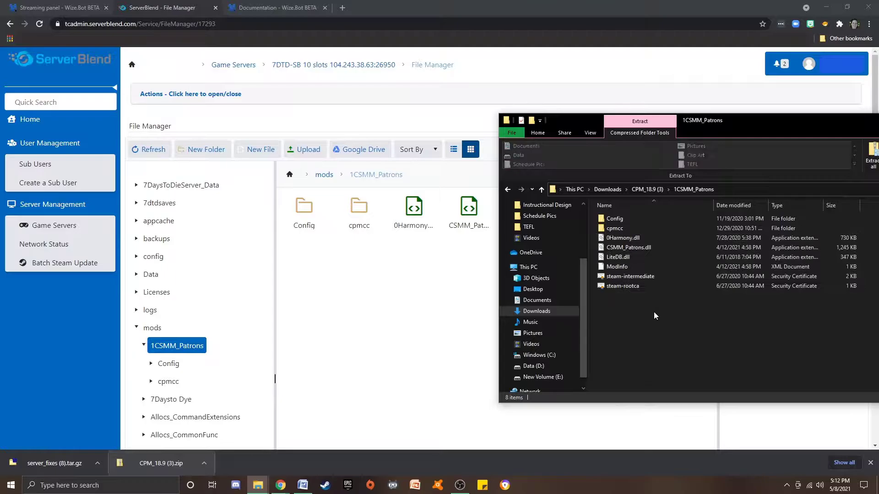
# View the Config folder in both the archive and on the server, and return to the server's 1CSMM_Patrons folder
pyautogui.doubleClick(655, 218)
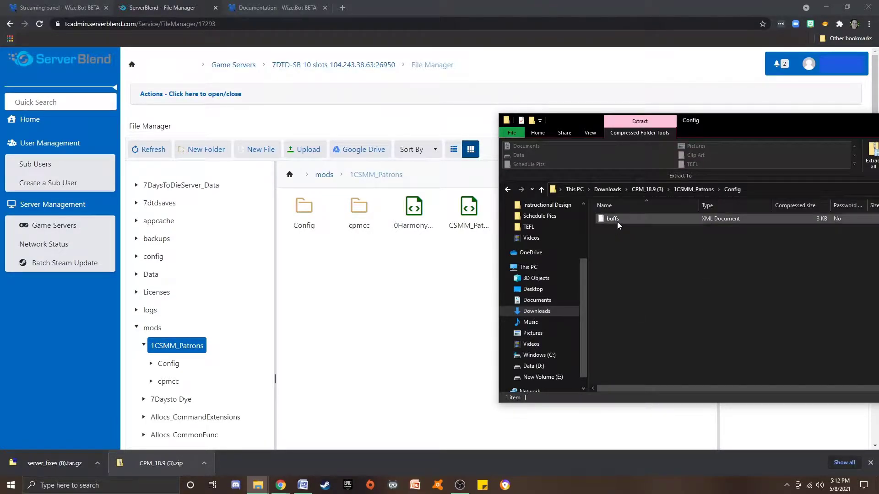
pyautogui.doubleClick(306, 209)
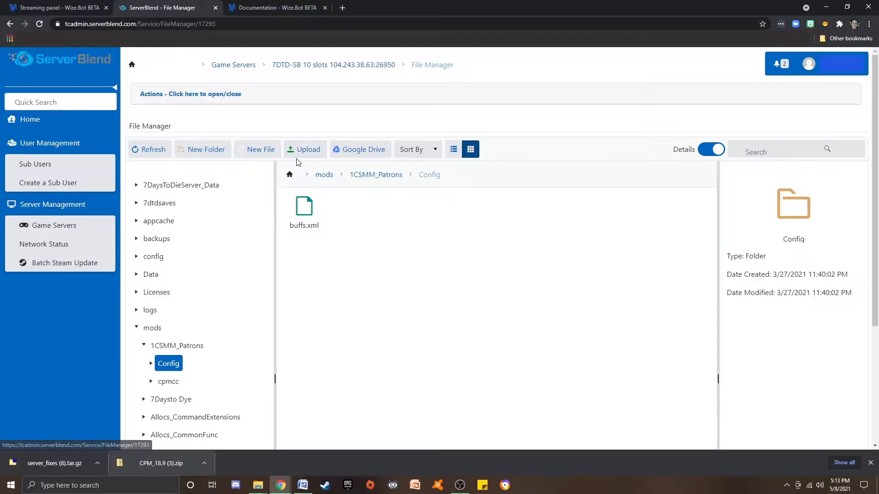
pyautogui.click(384, 176)
# Open the cpmcc folder on the server and in the archive and compare their contents side by side
pyautogui.doubleClick(359, 208)
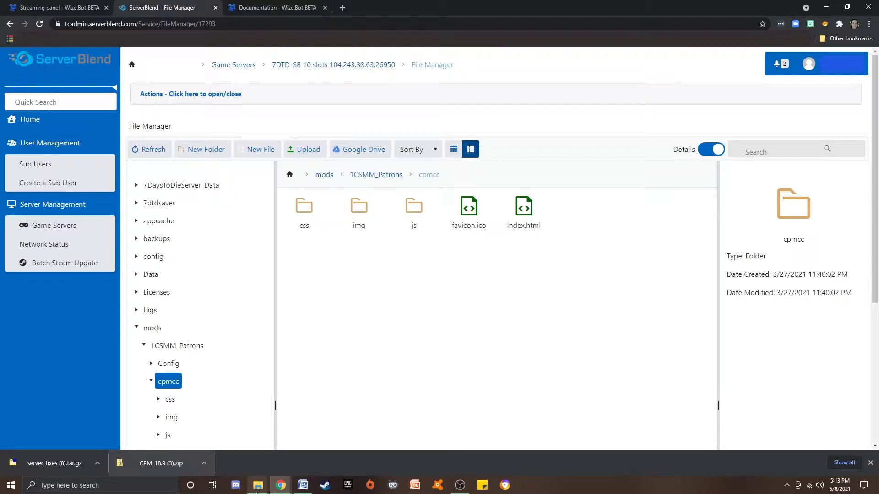
pyautogui.moveTo(257, 484)
pyautogui.click(318, 449)
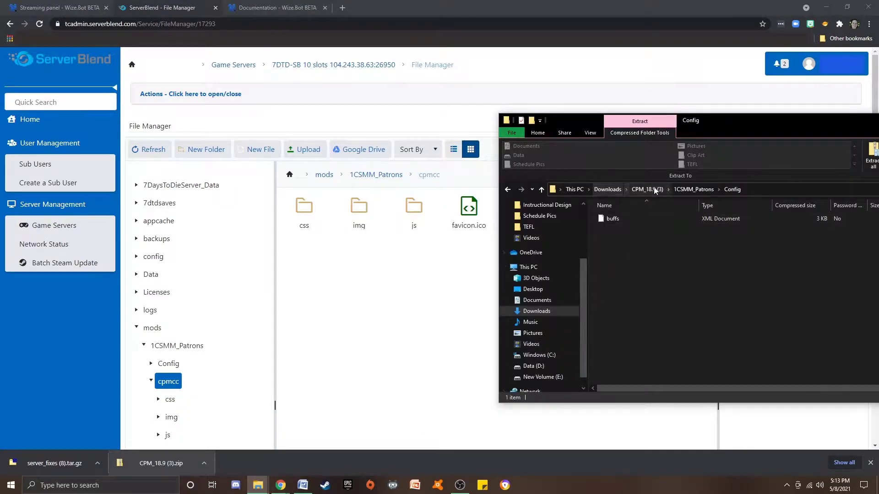
pyautogui.click(691, 188)
pyautogui.click(616, 229)
pyautogui.doubleClick(614, 228)
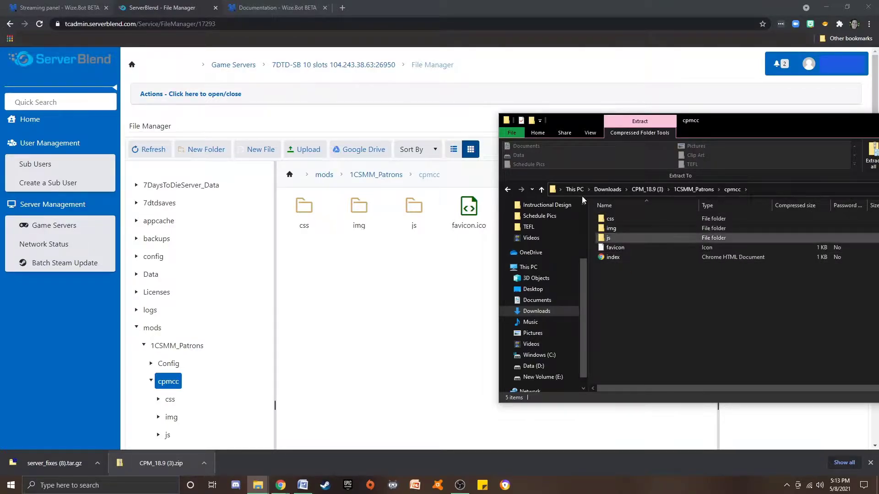
pyautogui.moveTo(594, 124); pyautogui.dragTo(695, 159)
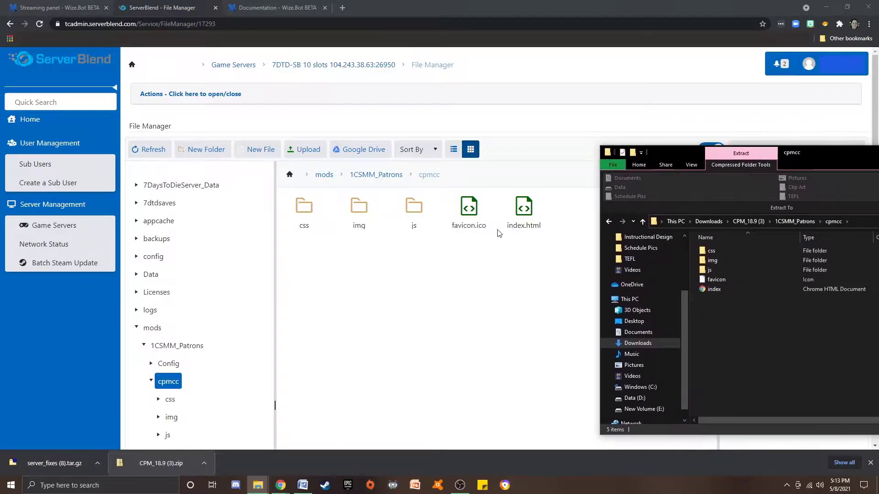
# Open the css subfolder of cpmcc on the server and in the archive to compare their files
pyautogui.click(302, 220)
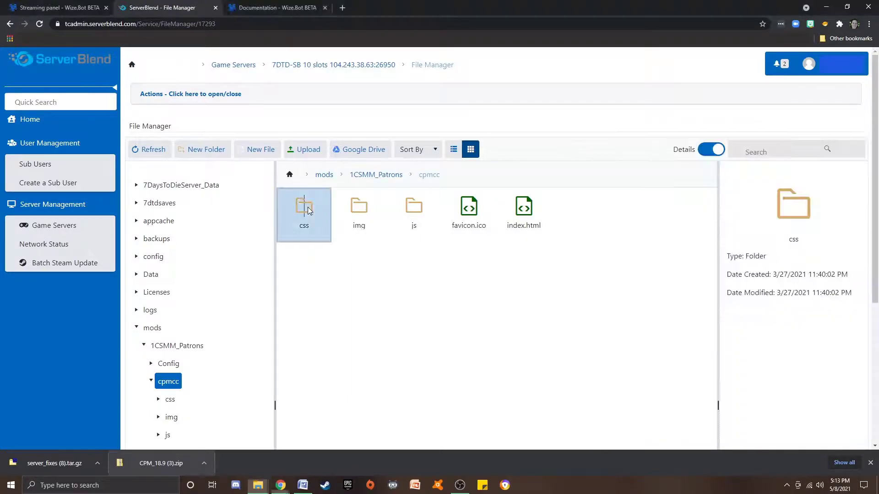
pyautogui.doubleClick(303, 215)
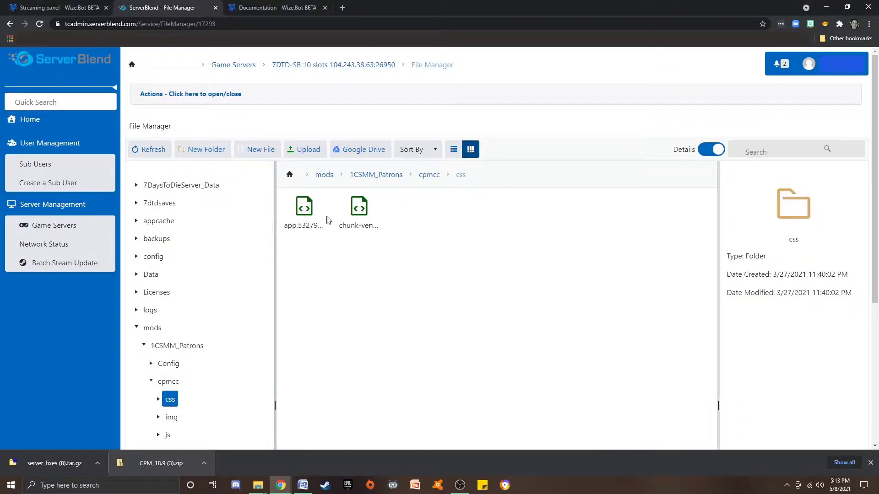
pyautogui.moveTo(267, 486)
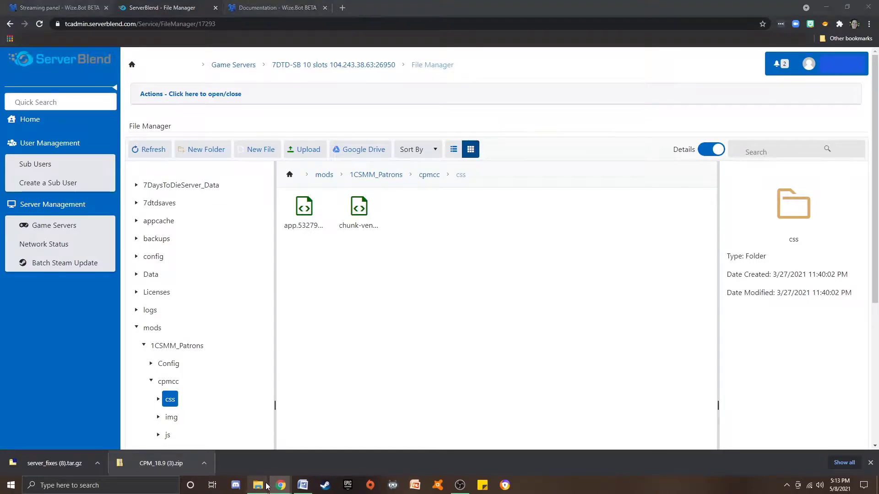
pyautogui.click(307, 432)
pyautogui.doubleClick(720, 250)
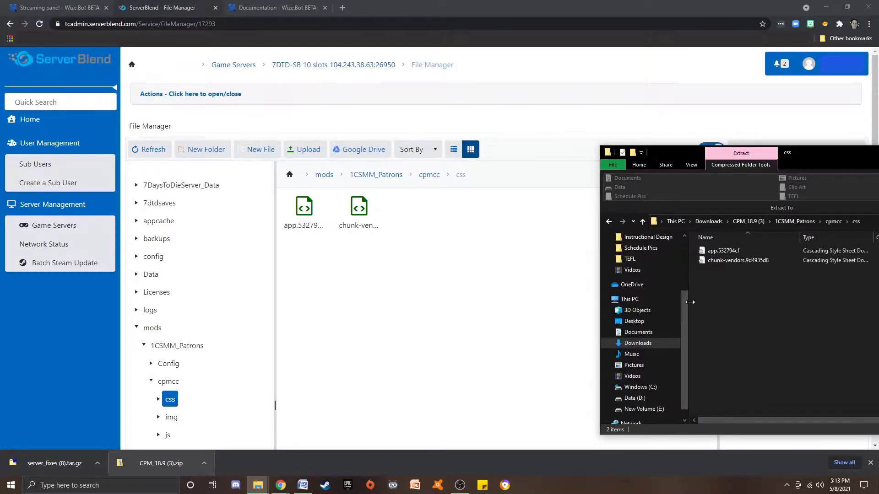
# Go back to Downloads, view the top level of CPM_18.9 (3) again, and close the archive window
pyautogui.moveTo(805, 153); pyautogui.dragTo(644, 146)
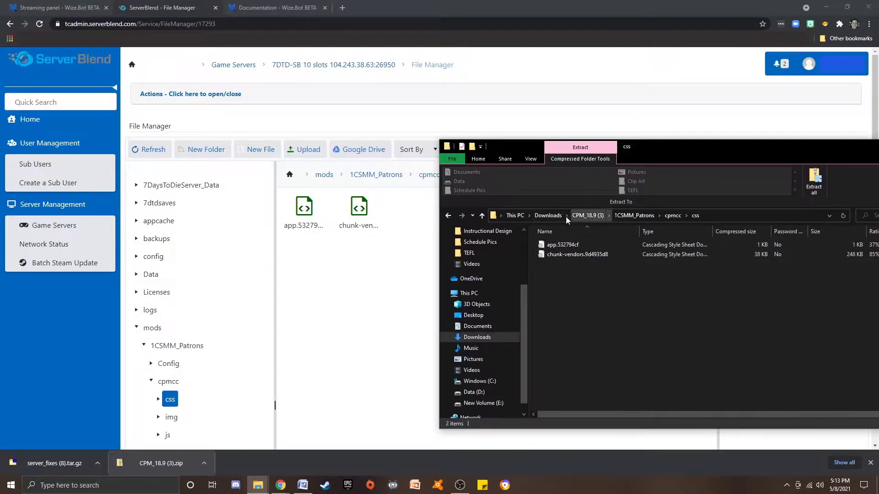
pyautogui.click(551, 215)
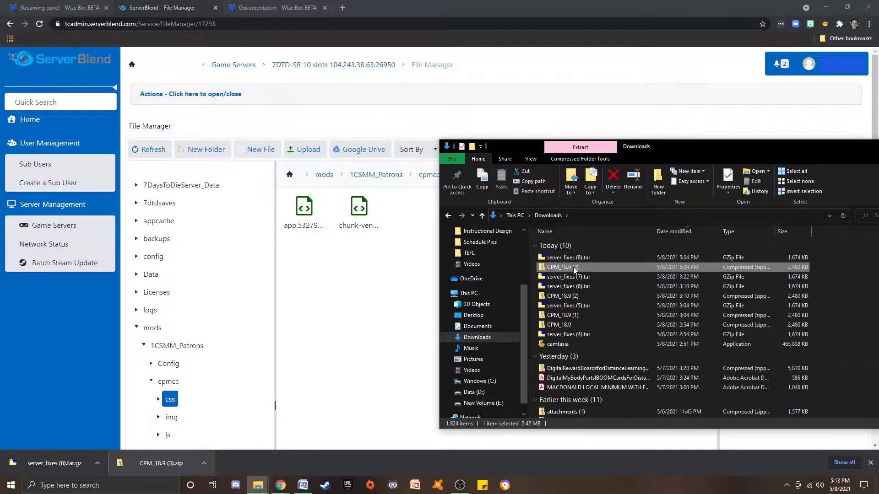
pyautogui.doubleClick(570, 267)
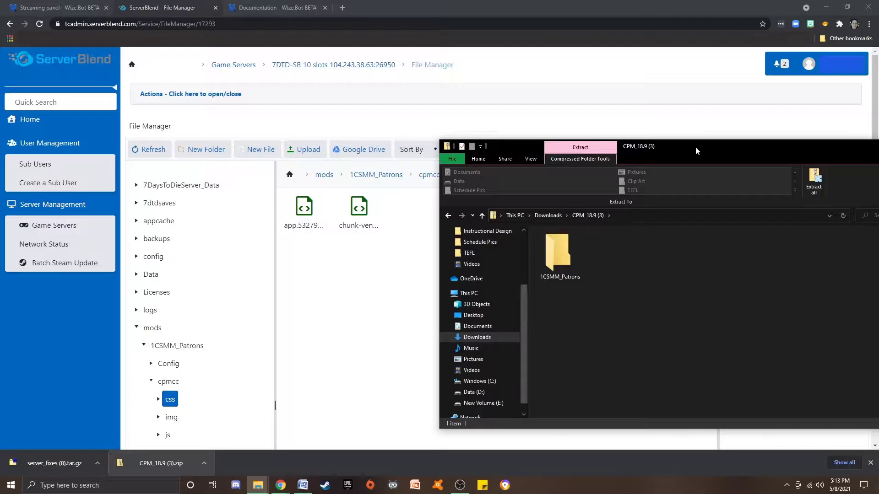
pyautogui.moveTo(695, 146); pyautogui.dragTo(505, 141)
pyautogui.click(751, 141)
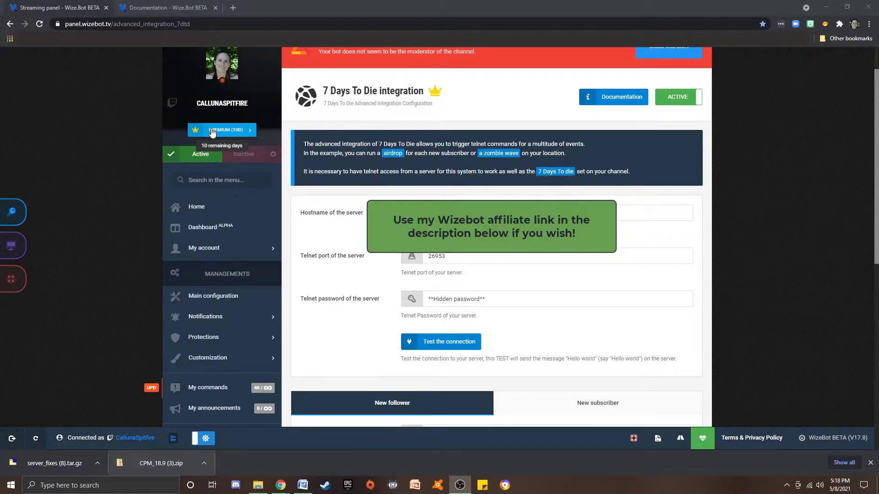
# In Wize.Bot's 7 Days To Die integration, review the server connection and new-follower settings and test the connection
pyautogui.scroll(1, 469, 168)
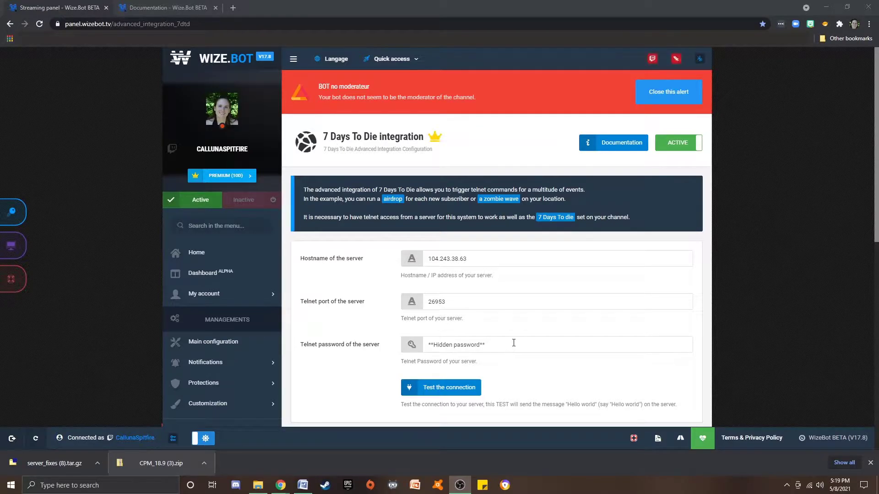
pyautogui.scroll(-2, 514, 343)
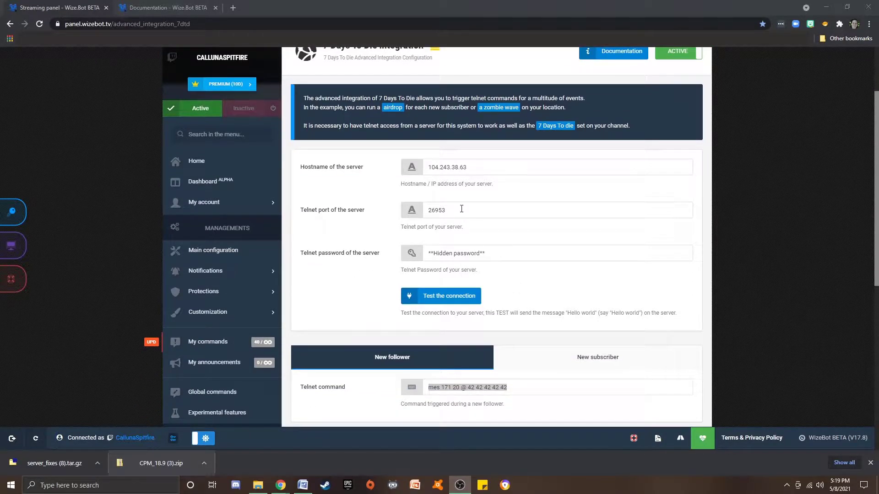
pyautogui.moveTo(466, 167); pyautogui.dragTo(433, 170)
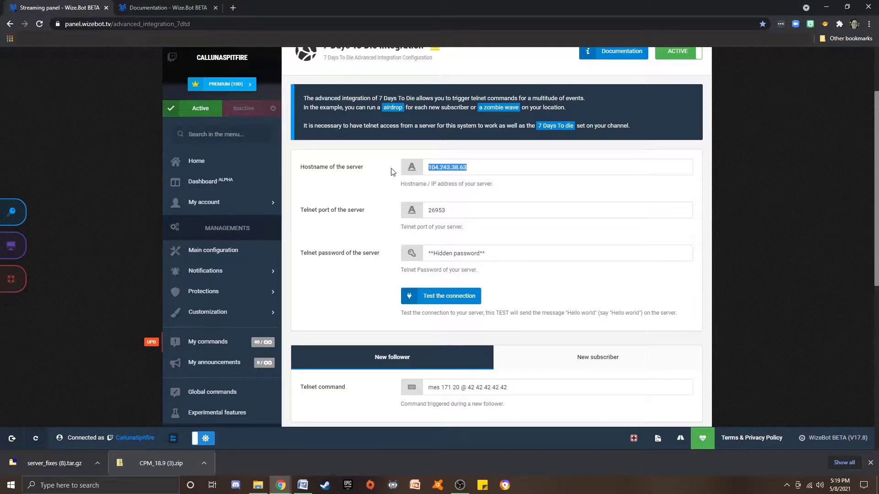
pyautogui.press('Tab')
pyautogui.click(456, 210)
pyautogui.click(452, 301)
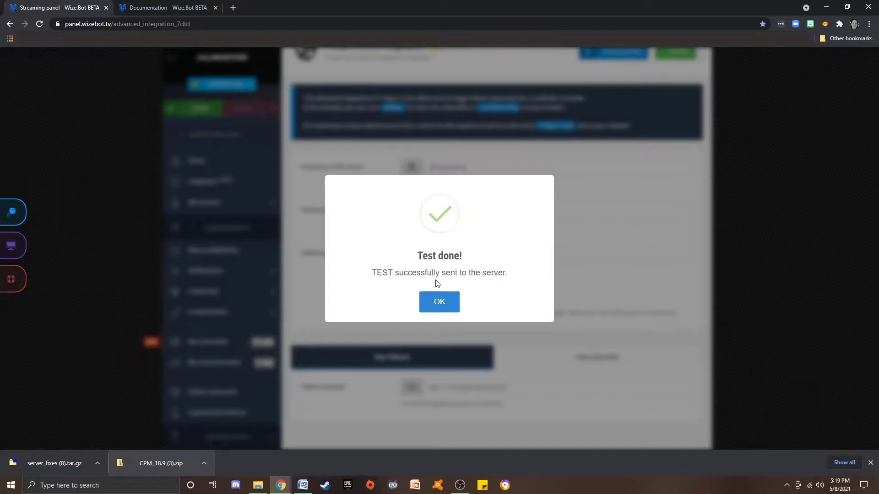
pyautogui.click(439, 308)
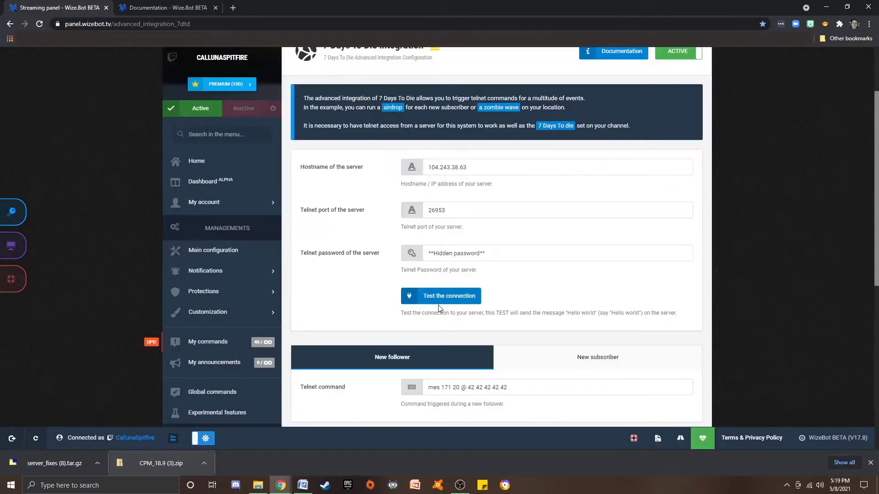
pyautogui.scroll(-2, 366, 285)
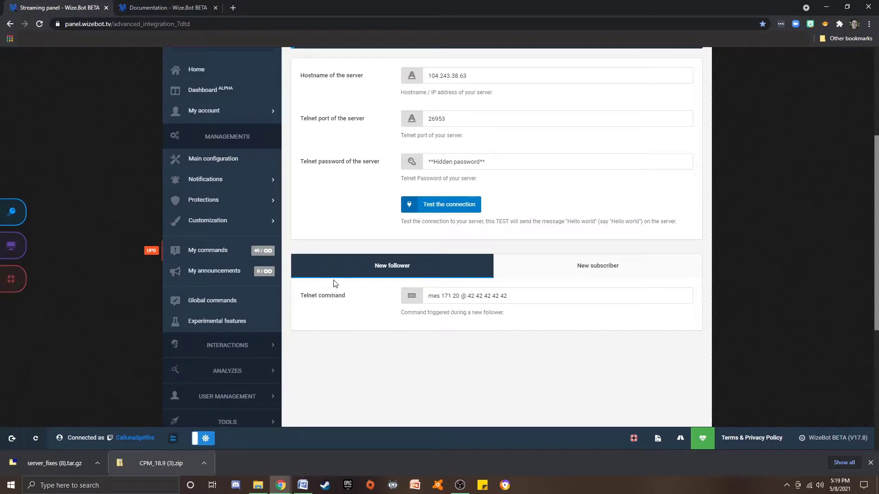
pyautogui.scroll(3, 336, 274)
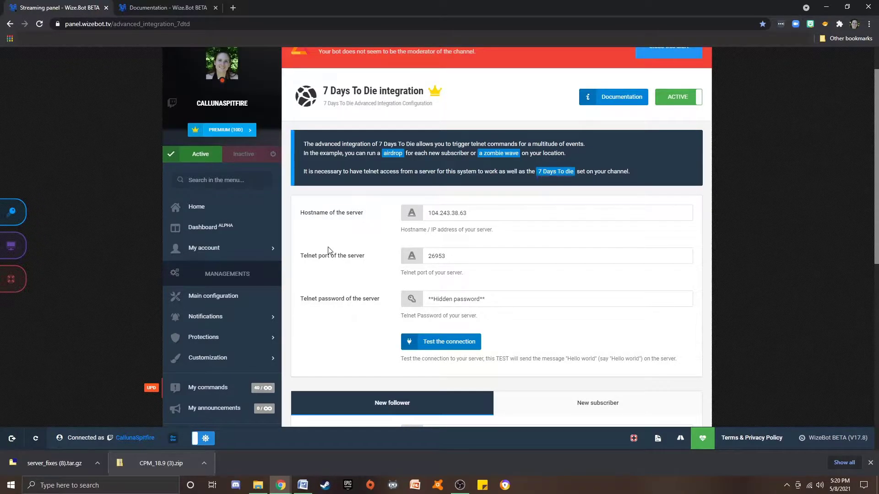
# Open the Virtual Currency configuration page from Wize.Bot's Interactions section
pyautogui.scroll(-2, 327, 251)
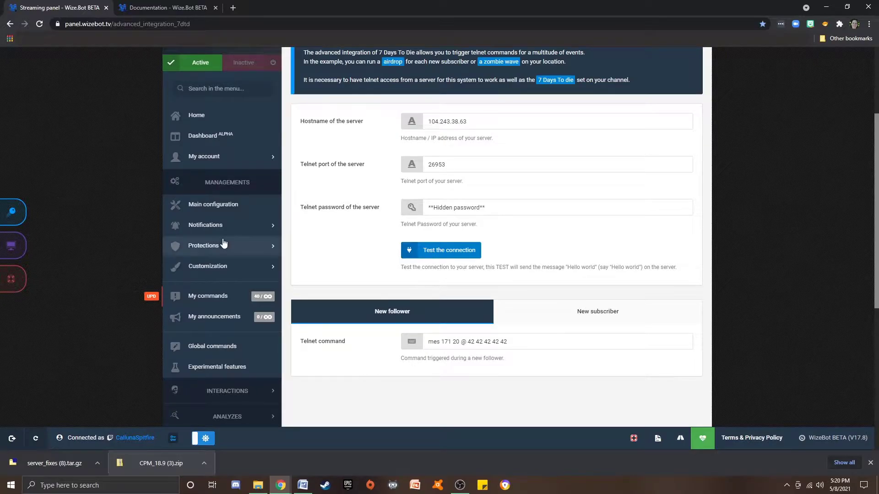
pyautogui.scroll(-2, 223, 243)
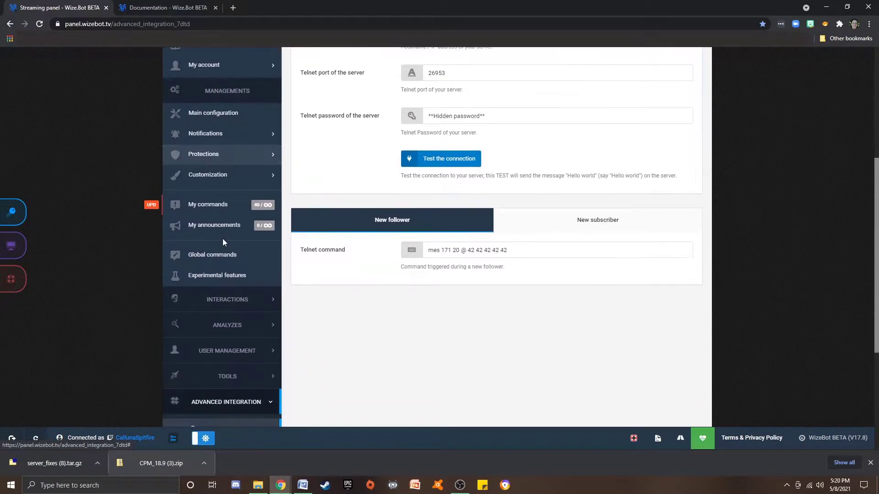
pyautogui.scroll(-2, 221, 236)
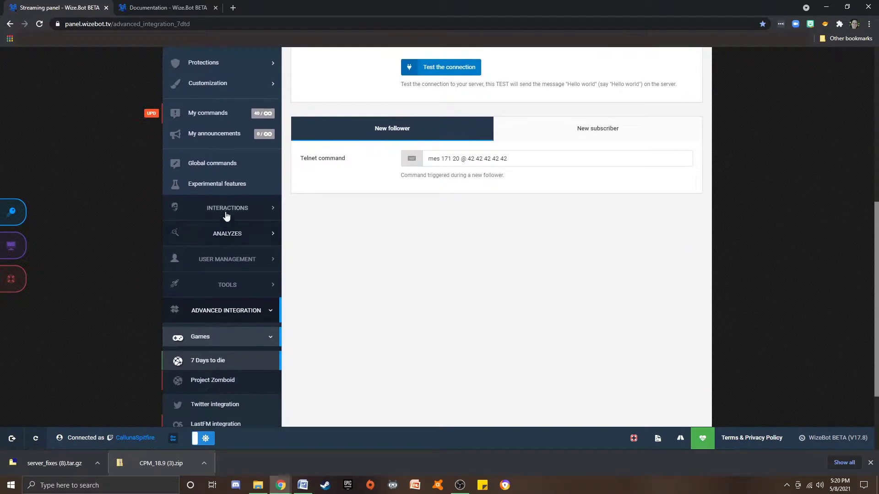
pyautogui.click(225, 209)
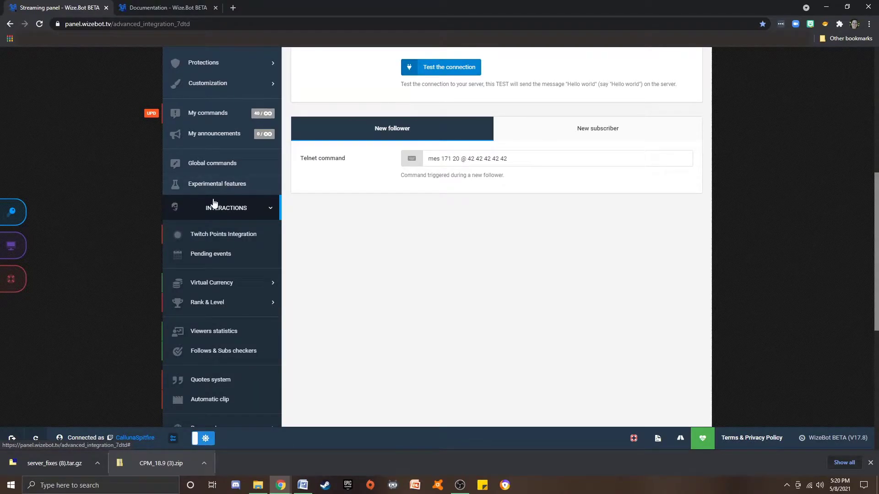
pyautogui.click(219, 282)
pyautogui.click(201, 306)
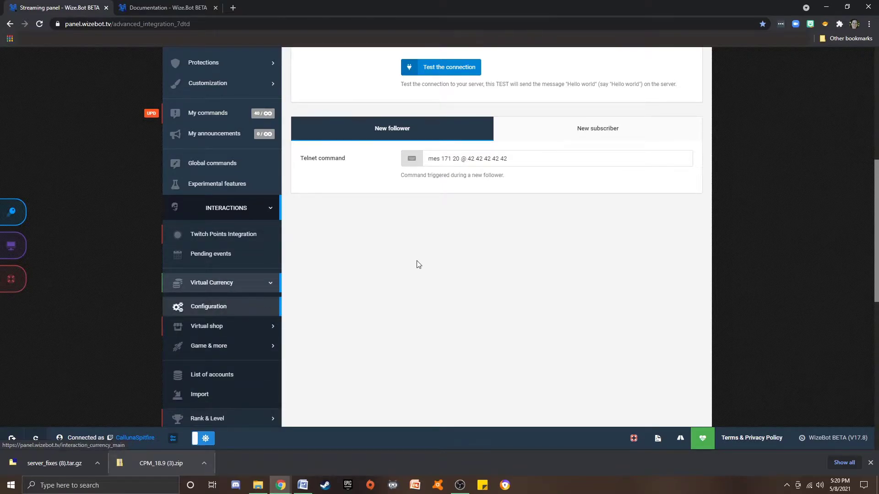
# Review the virtual currency's name and sign, and check the advanced options for the initial amount and moderators commands
pyautogui.scroll(-2, 426, 222)
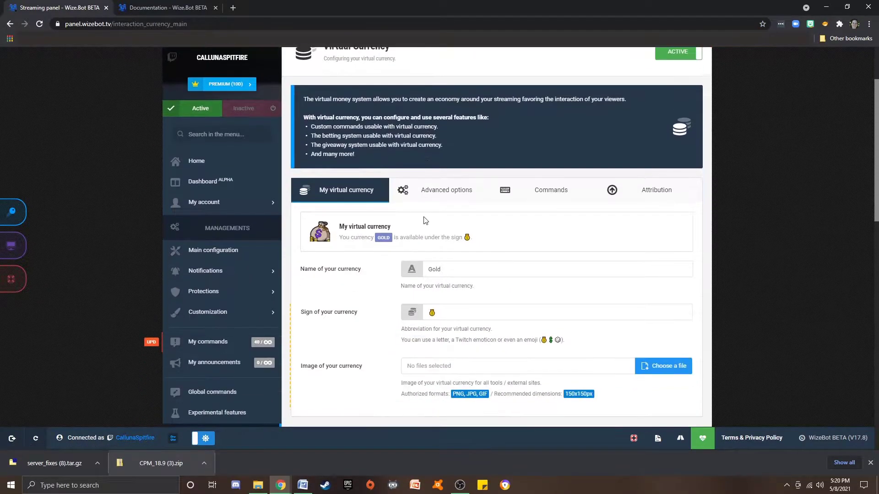
pyautogui.moveTo(429, 268); pyautogui.dragTo(438, 268)
pyautogui.click(440, 269)
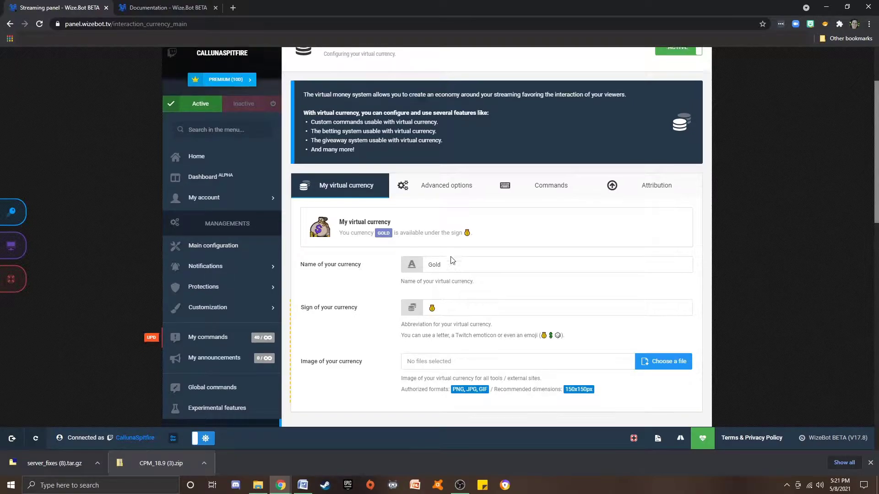
pyautogui.scroll(-2, 450, 258)
pyautogui.doubleClick(435, 221)
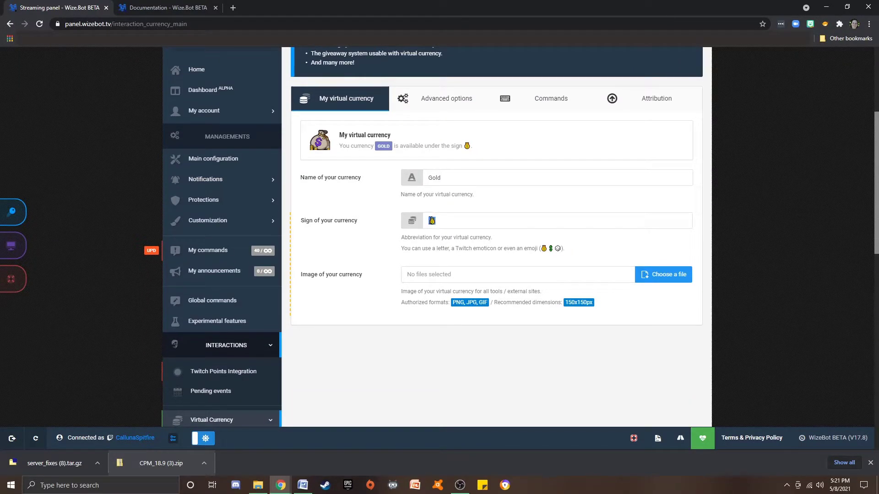
pyautogui.click(439, 221)
pyautogui.click(451, 108)
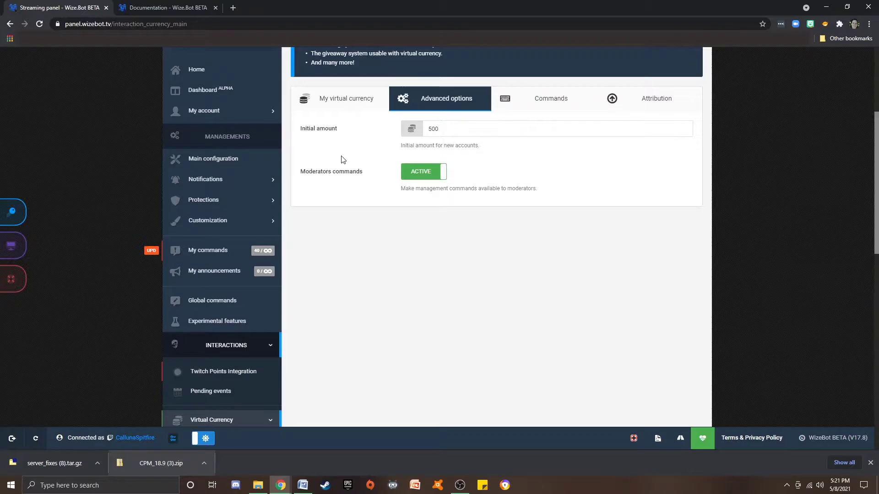
pyautogui.scroll(1, 341, 158)
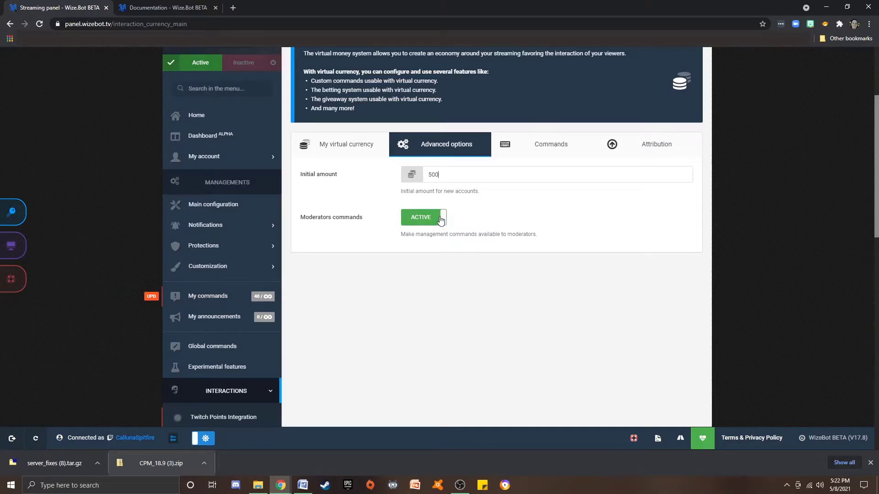
# Expand the currency's !give command, review its management fees, minimum amount and authorized decimals, and collapse it
pyautogui.click(531, 152)
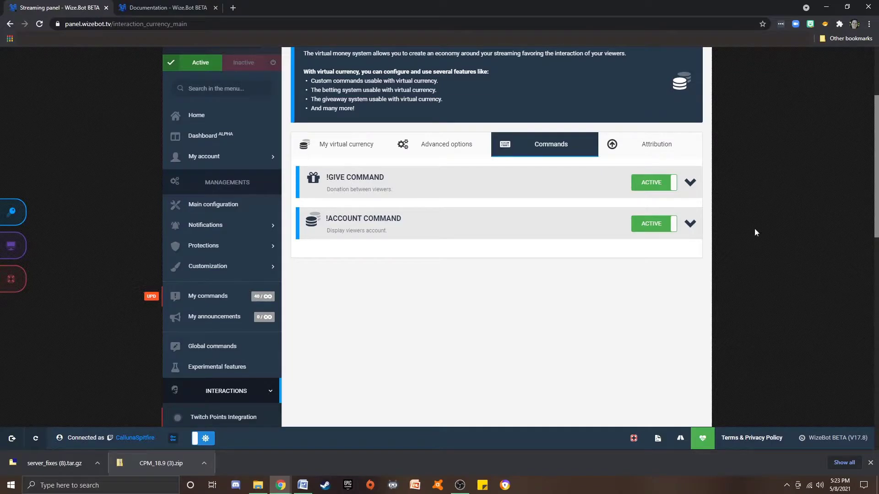
pyautogui.click(690, 184)
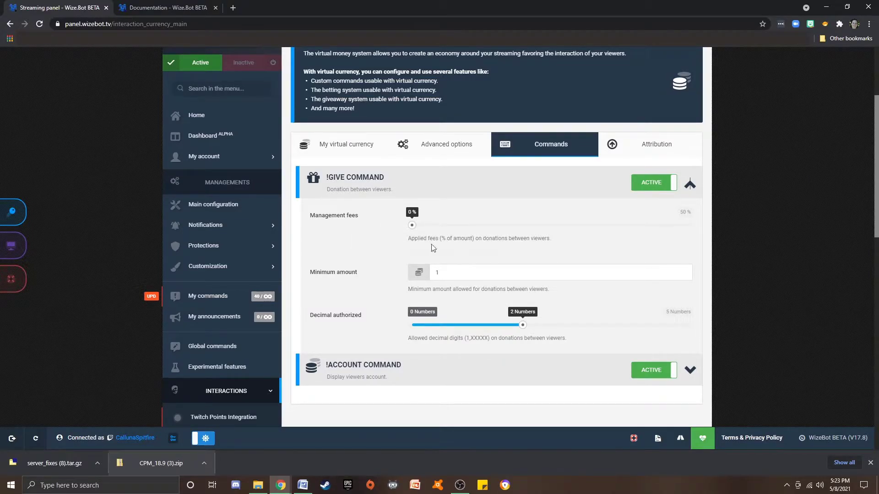
pyautogui.doubleClick(432, 271)
pyautogui.click(444, 270)
pyautogui.click(689, 186)
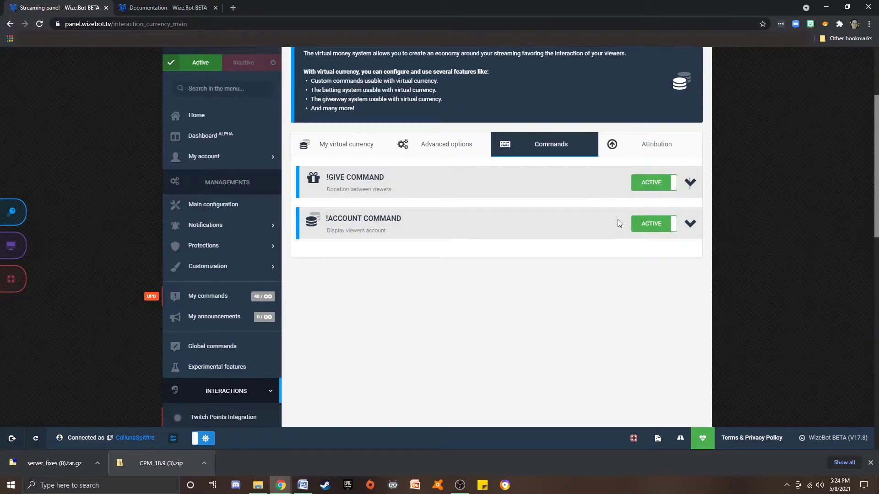
# Expand the !account command, review its frequency, pseudo verification, message type and displayed text, and collapse it
pyautogui.click(689, 224)
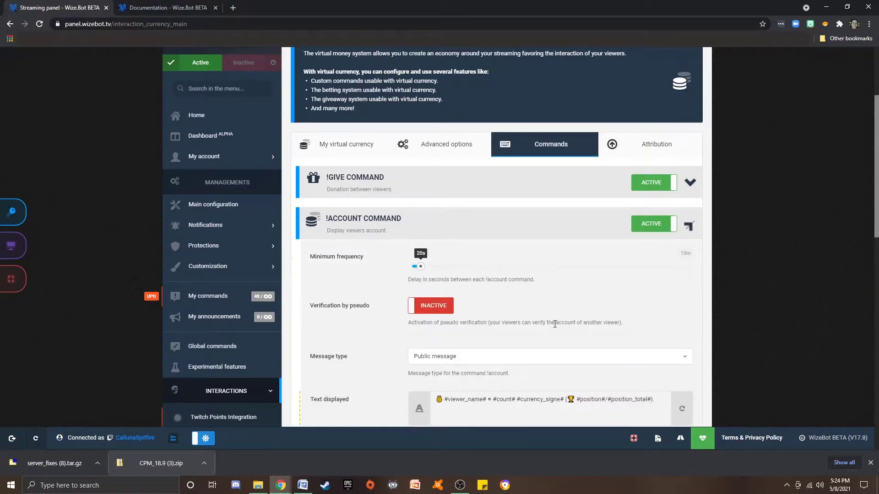
pyautogui.scroll(-1, 557, 307)
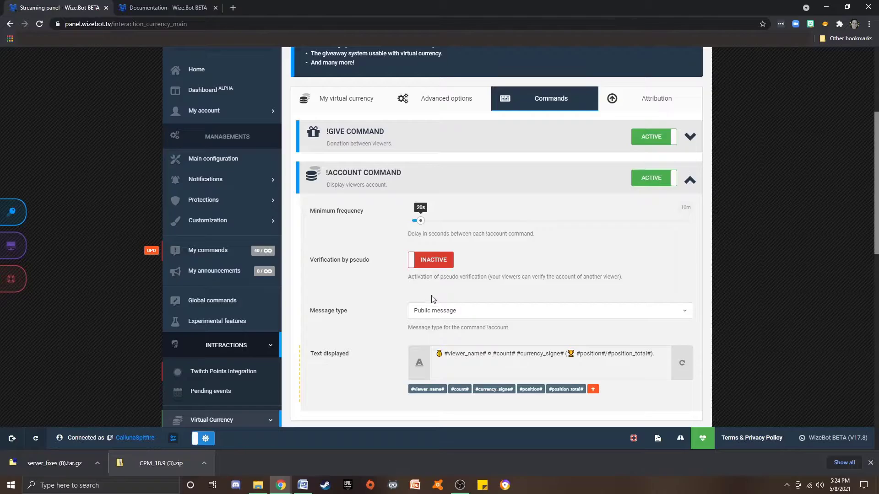
pyautogui.scroll(-3, 437, 314)
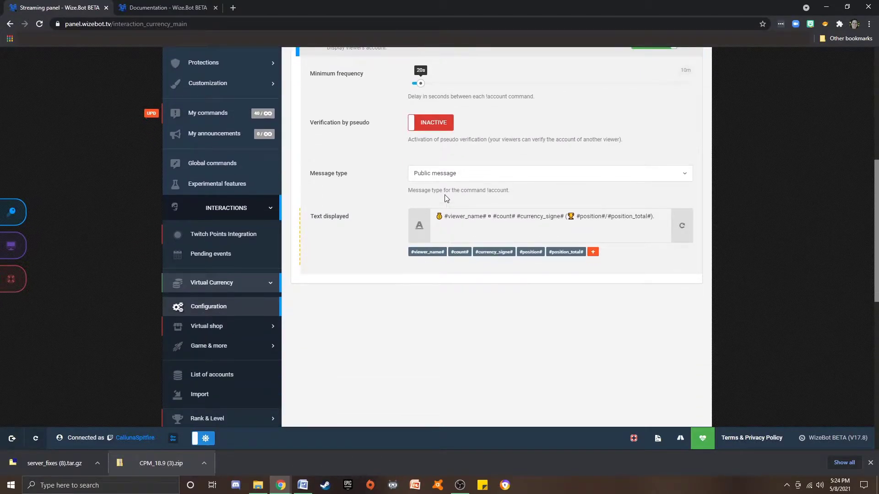
pyautogui.scroll(1, 446, 194)
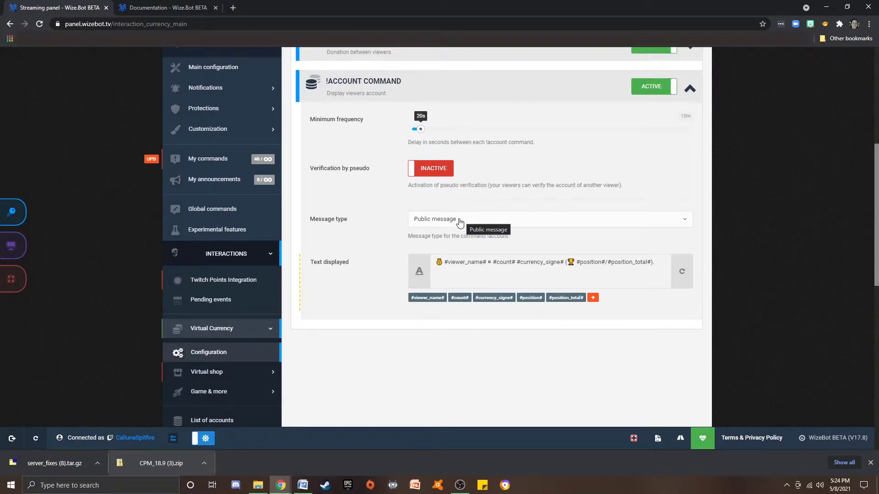
pyautogui.click(463, 221)
pyautogui.click(463, 225)
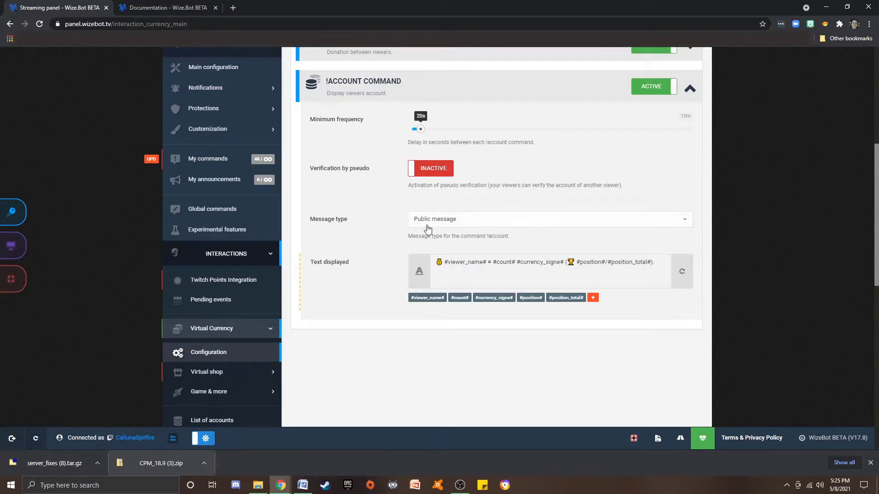
pyautogui.click(689, 88)
pyautogui.scroll(4, 433, 206)
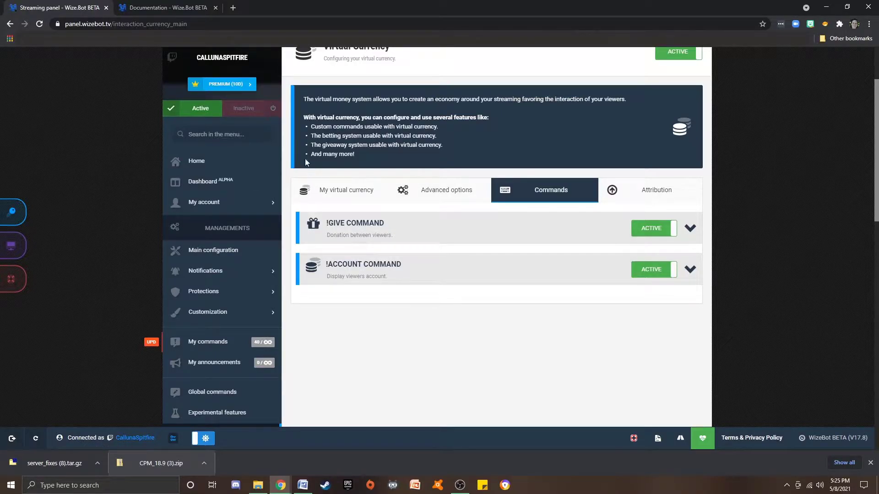
# Open the streamer's own Twitch channel page in a new browser tab and bring up its panels and stream chat
pyautogui.click(236, 10)
pyautogui.write('twitch.tv')
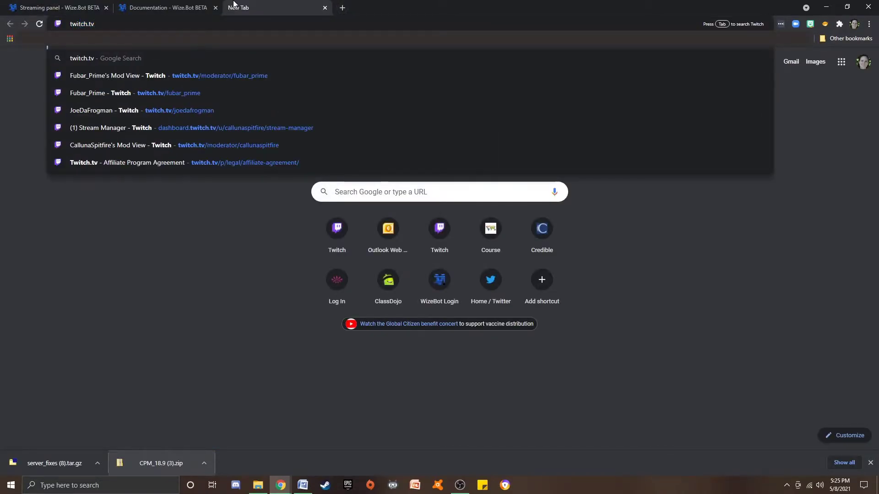
pyautogui.write('/calluna')
pyautogui.press('Return')
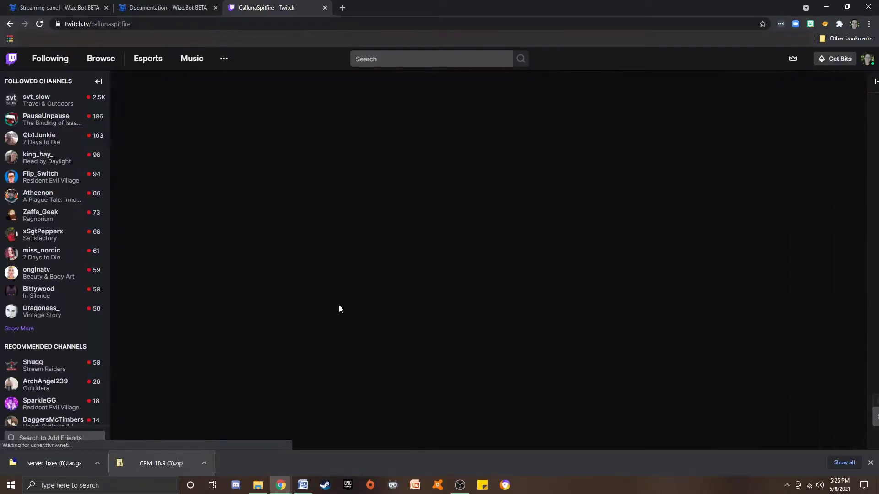
pyautogui.click(298, 255)
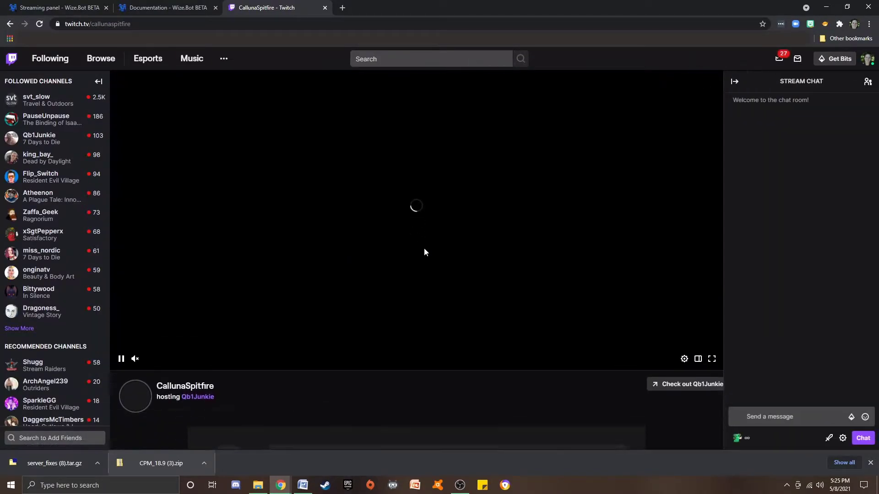
pyautogui.scroll(-5, 424, 252)
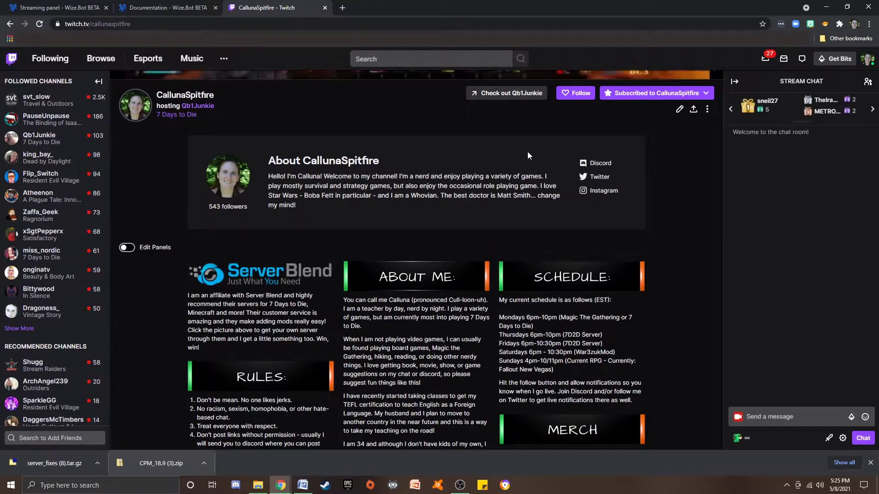
pyautogui.scroll(-1, 526, 156)
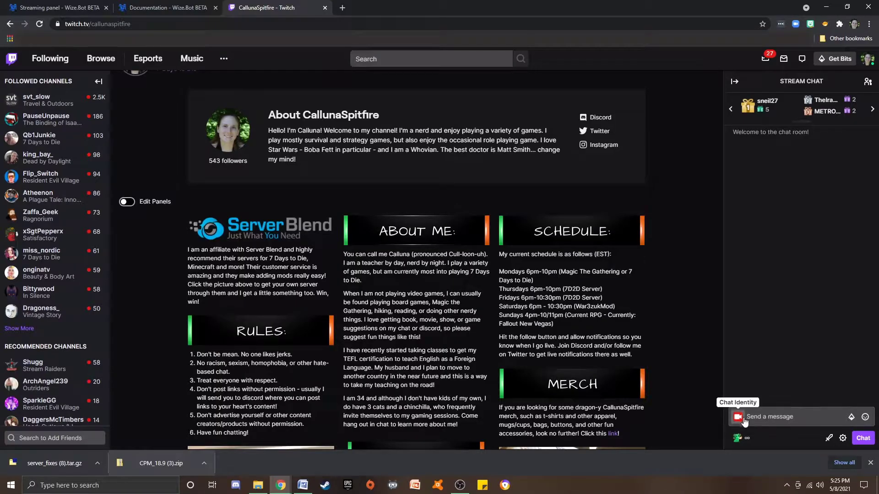
# Send the "!c add" command in the Twitch chat with the channel owner's username and an amount of 100
pyautogui.click(778, 417)
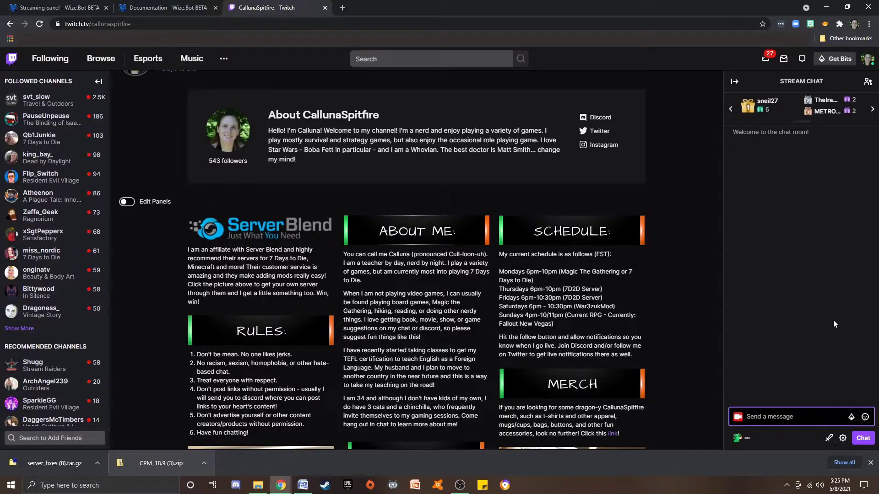
pyautogui.write('lo')
pyautogui.write(' add')
pyautogui.write(' calluna')
pyautogui.write('spitfire ')
pyautogui.write('100')
pyautogui.press('Return')
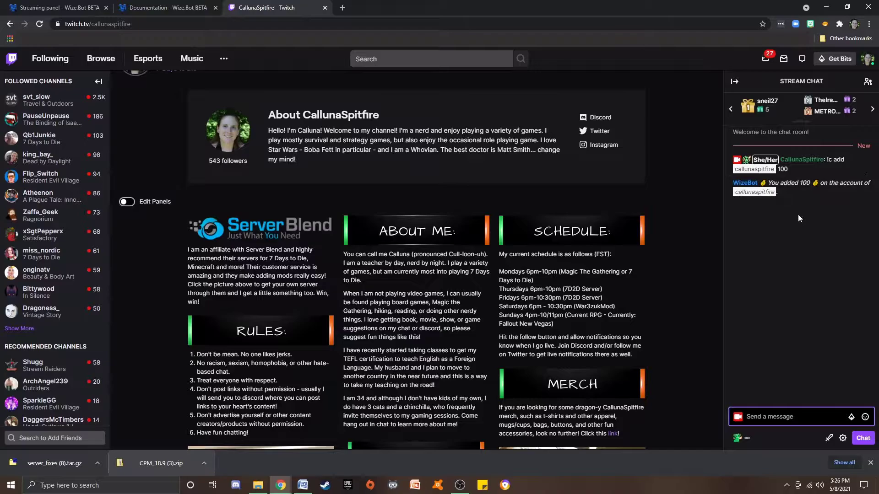
# Send the "!c remove" command in chat with the channel owner's username and an amount of 100
pyautogui.write('!c remove')
pyautogui.write('callunaspitfire 100')
pyautogui.press('Return')
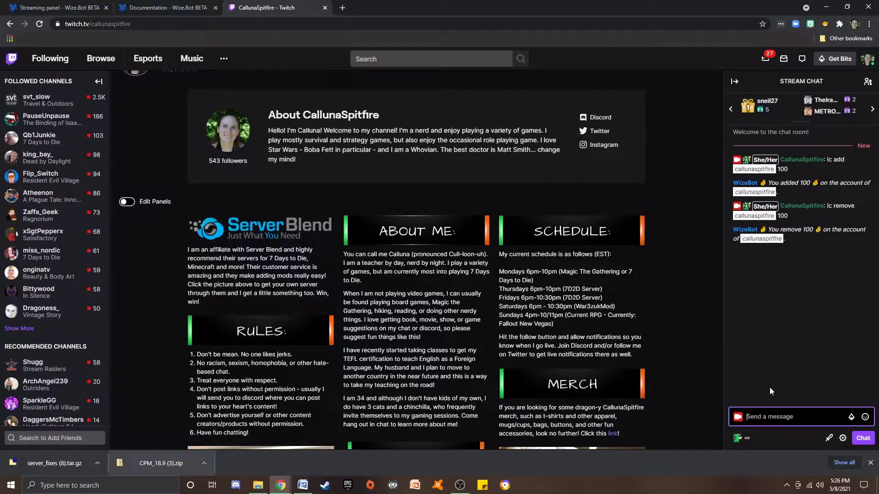
# Send "!c add" in chat with an autocompleted @ mention of the channel owner and an amount of 100
pyautogui.write('@')
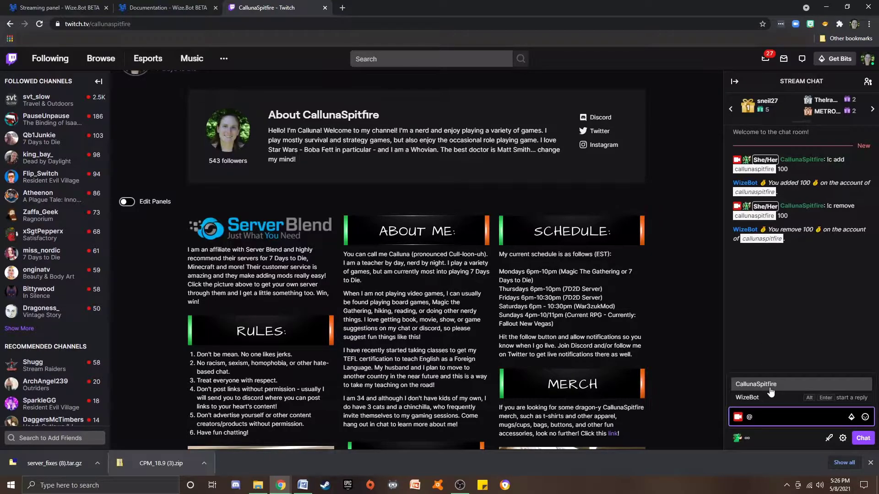
pyautogui.press('BackSpace')
pyautogui.write('!c add @c')
pyautogui.press('Tab')
pyautogui.write('100')
pyautogui.press('Return')
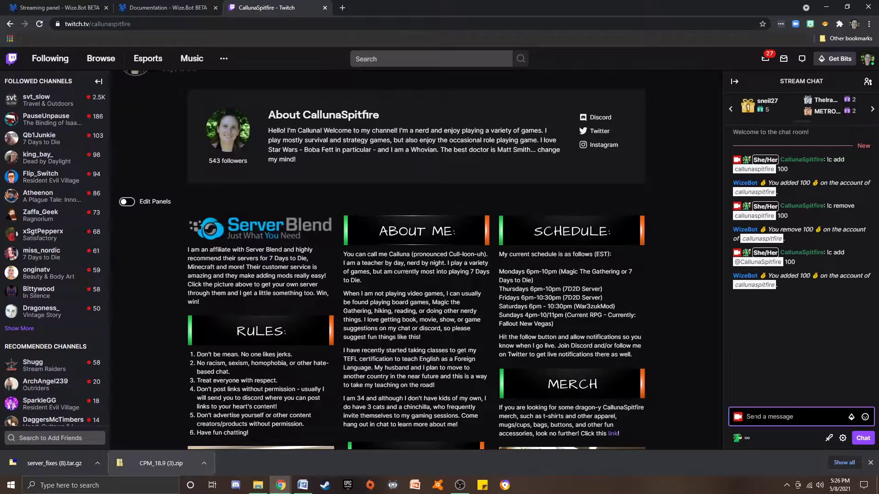
# Send the command "!c add all 100" in chat and highlight WizeBot's reply to it
pyautogui.write('!c add all 100')
pyautogui.press('BackSpace')
pyautogui.press('BackSpace')
pyautogui.write('100')
pyautogui.press('Return')
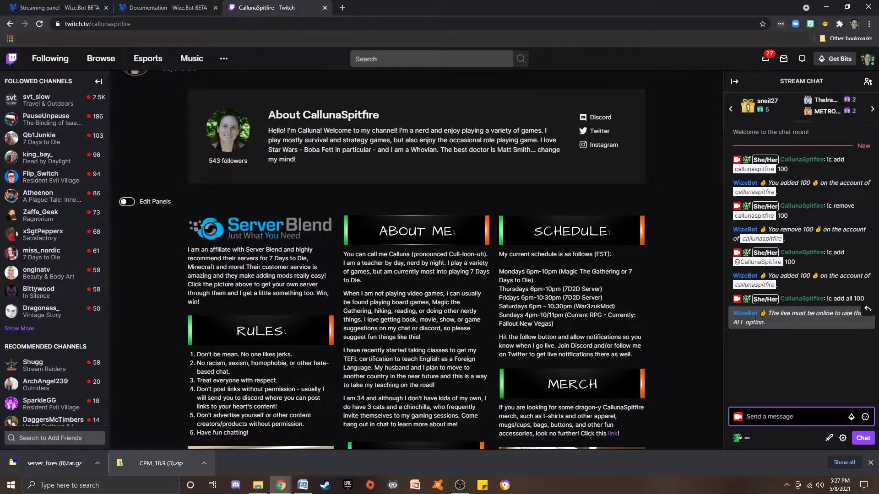
pyautogui.moveTo(766, 323); pyautogui.dragTo(769, 314)
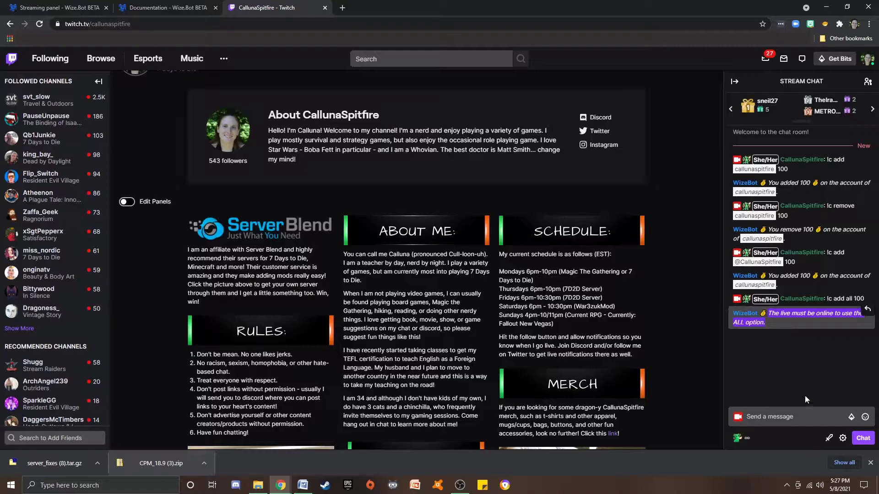
pyautogui.click(800, 377)
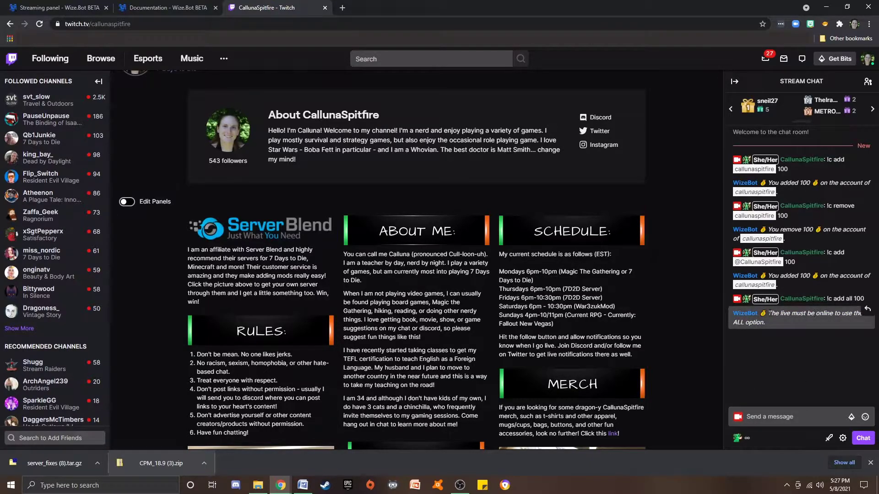
pyautogui.moveTo(769, 324); pyautogui.dragTo(770, 316)
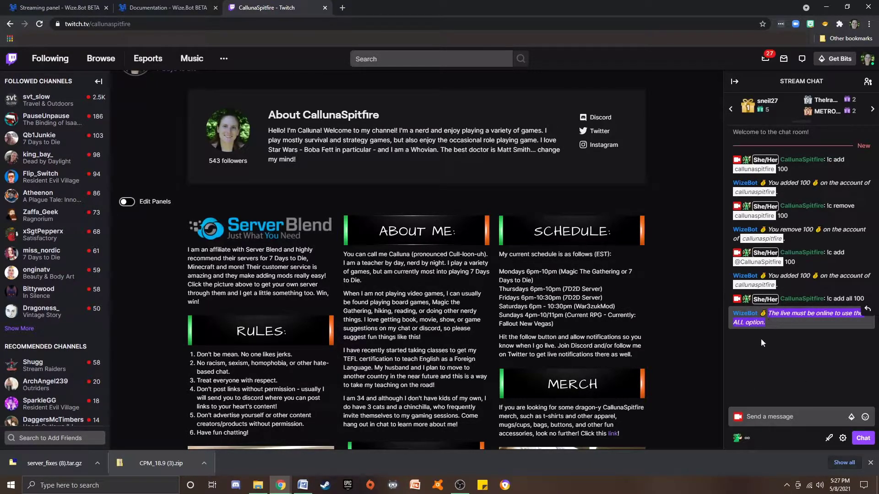
pyautogui.click(779, 354)
# Send the "!give" command in chat to donate 100 of the currency to another viewer's username
pyautogui.click(762, 416)
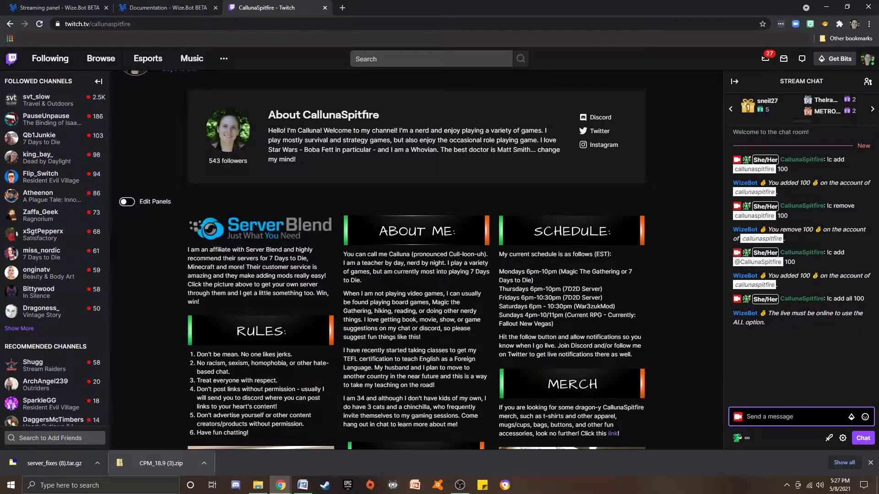
pyautogui.write('!')
pyautogui.write('give baybaykenzay 100')
pyautogui.press('Return')
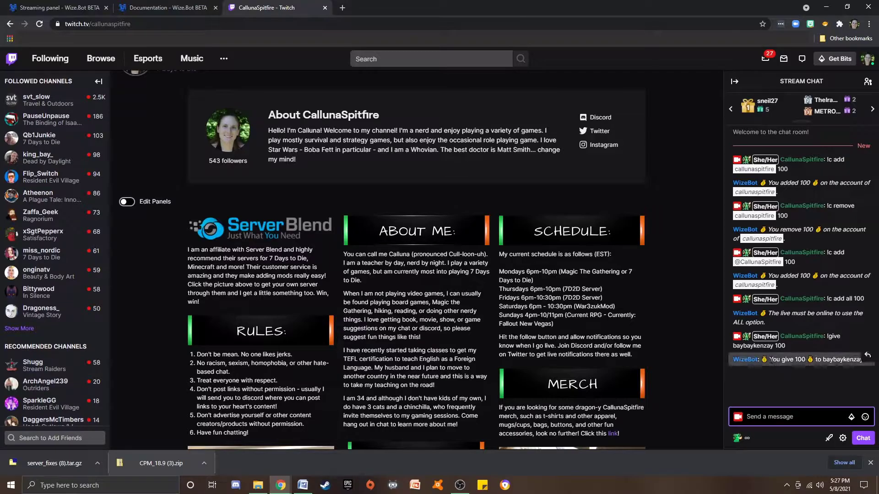
# Highlight WizeBot's reply to the "!give" command in the Twitch chat
pyautogui.moveTo(769, 360); pyautogui.dragTo(838, 359)
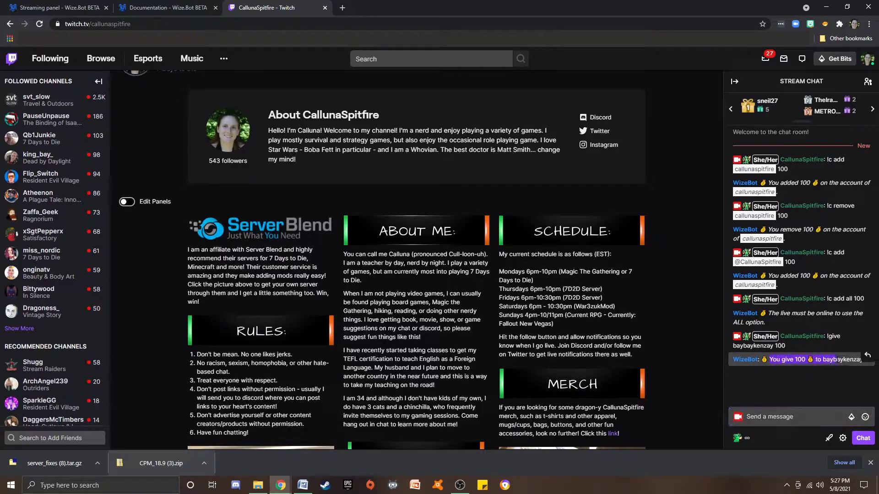
pyautogui.click(804, 423)
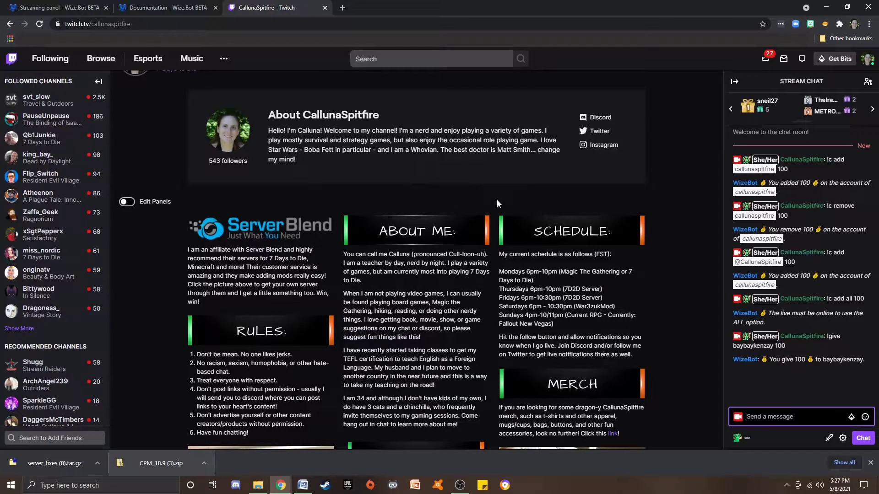
# Switch to the Wize.Bot panel and expand Automatic Allocation in the virtual currency attribution settings to review its interval and AFK exclusion
pyautogui.click(61, 9)
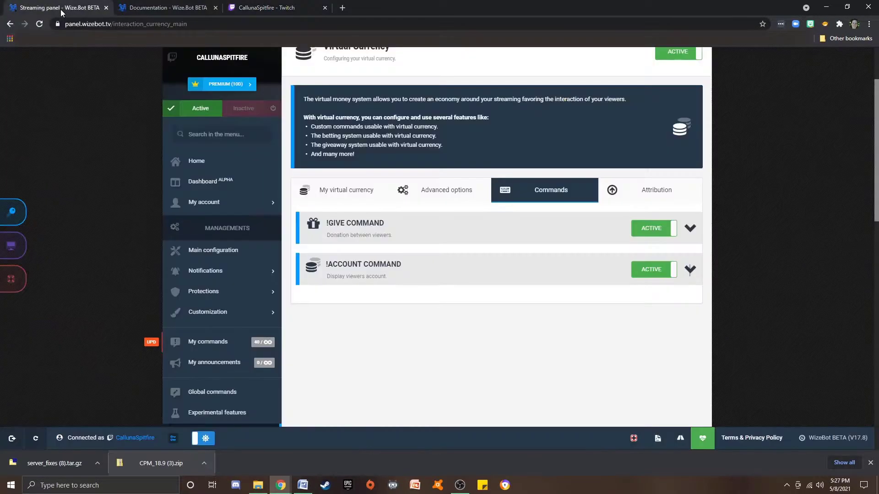
pyautogui.click(661, 193)
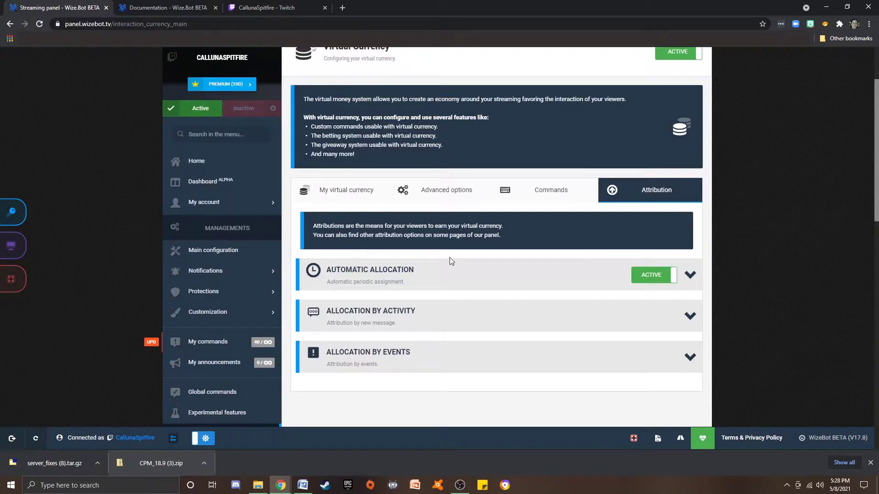
pyautogui.click(689, 276)
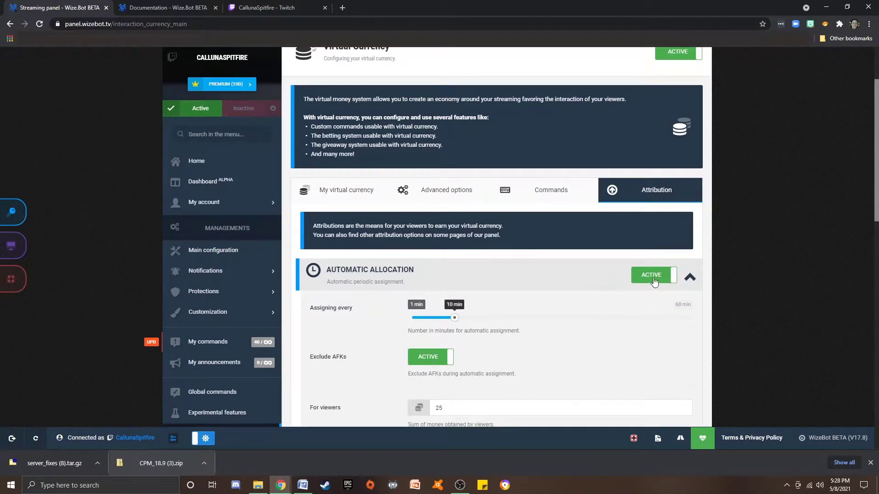
pyautogui.scroll(-2, 538, 275)
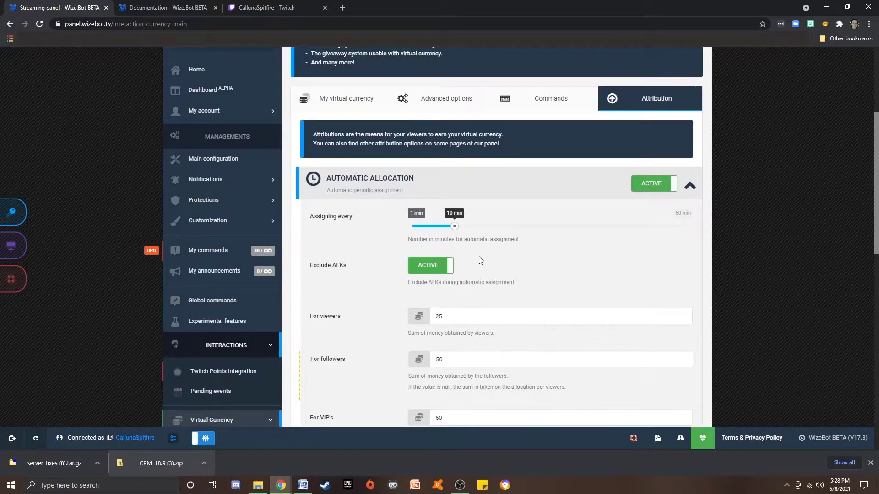
pyautogui.scroll(-2, 481, 261)
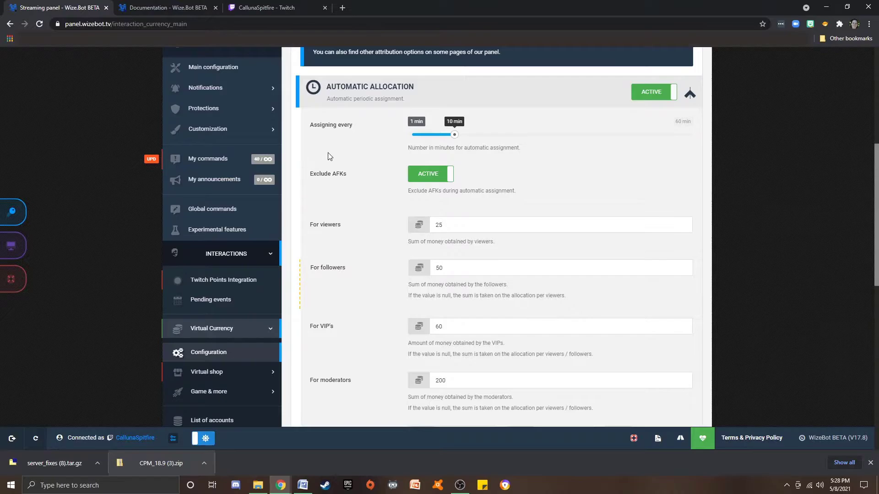
pyautogui.scroll(-2, 458, 184)
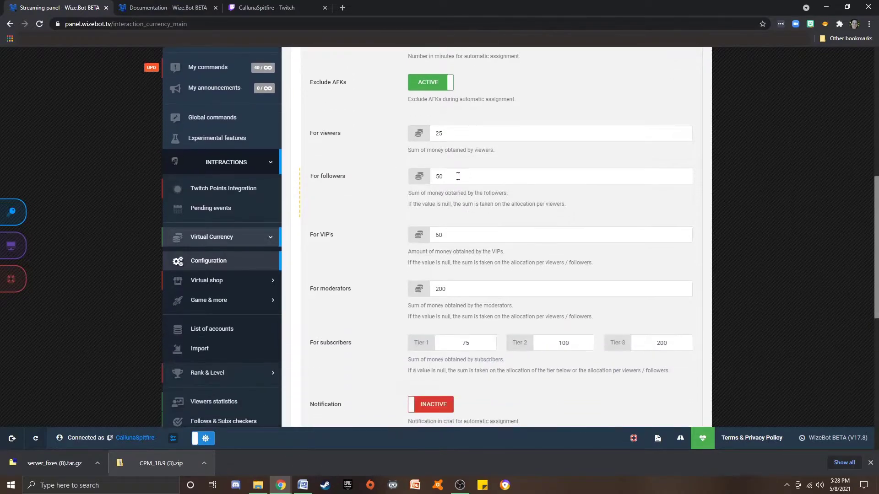
# Examine the automatic allocation amounts for viewers, followers, VIPs, moderators and subscriber tiers, plus the chat notification option
pyautogui.moveTo(455, 133); pyautogui.dragTo(435, 137)
pyautogui.click(443, 135)
pyautogui.moveTo(442, 176); pyautogui.dragTo(430, 174)
pyautogui.moveTo(487, 204); pyautogui.dragTo(490, 204)
pyautogui.scroll(-1, 489, 204)
pyautogui.click(451, 187)
pyautogui.scroll(-1, 458, 180)
pyautogui.moveTo(446, 197); pyautogui.dragTo(433, 196)
pyautogui.click(446, 173)
pyautogui.scroll(-3, 462, 168)
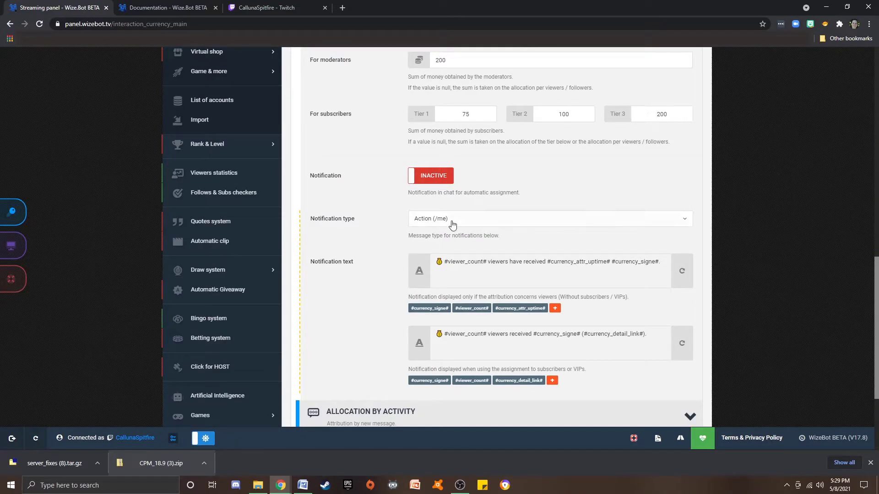
pyautogui.scroll(3, 493, 189)
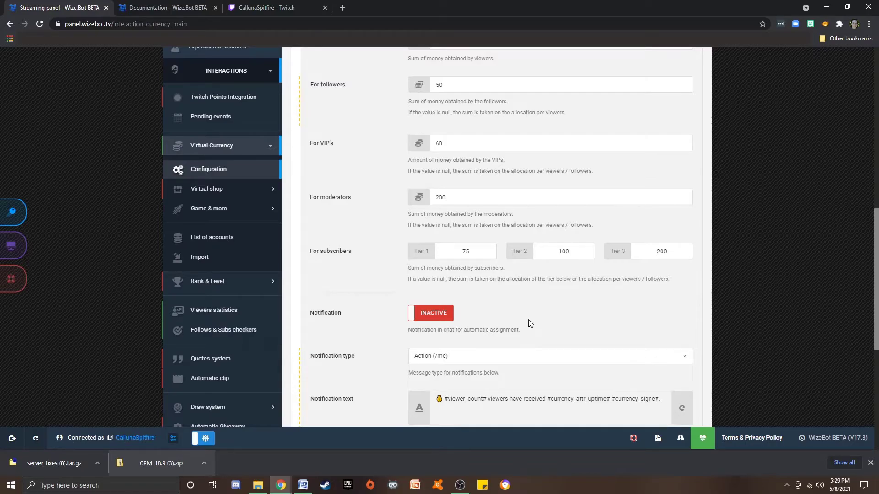
pyautogui.scroll(-3, 527, 330)
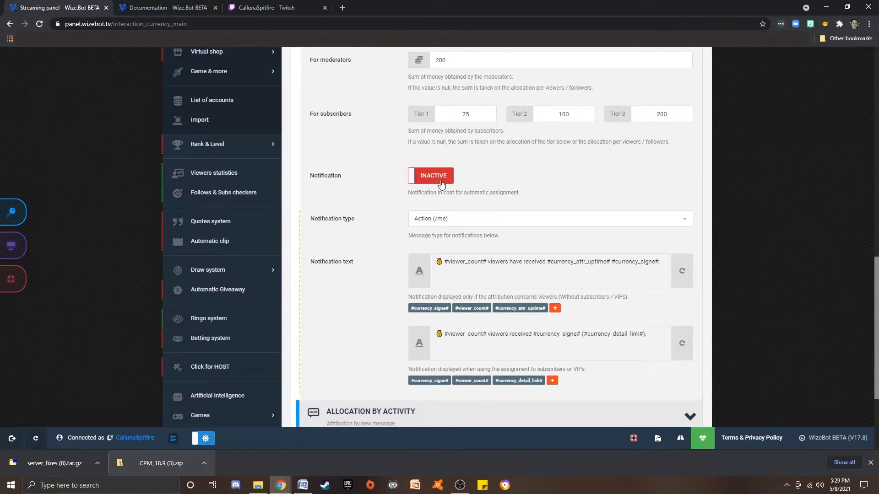
# Switch to the Twitch channel page and send the command "!gold" in chat
pyautogui.click(277, 8)
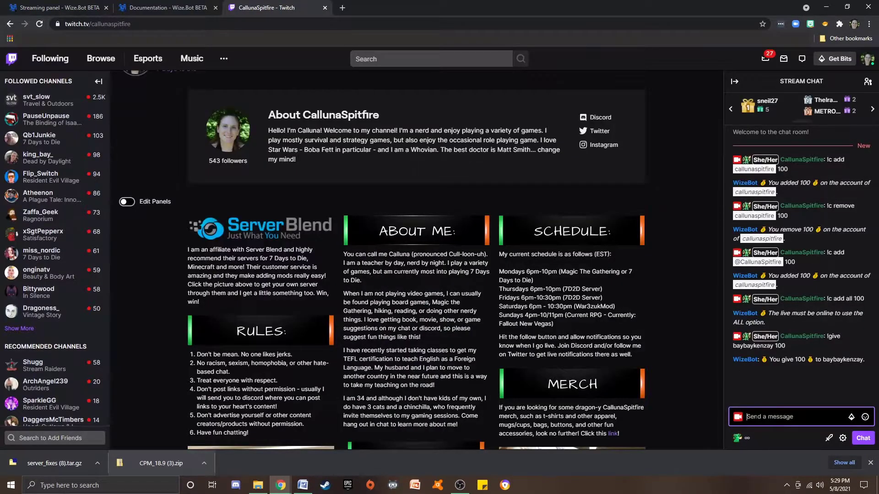
pyautogui.write('!gold')
pyautogui.press('Return')
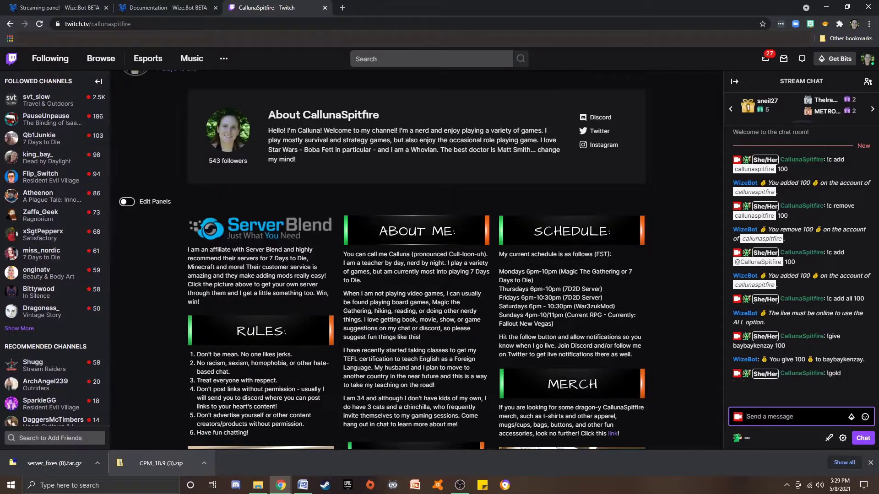
pyautogui.write('!account')
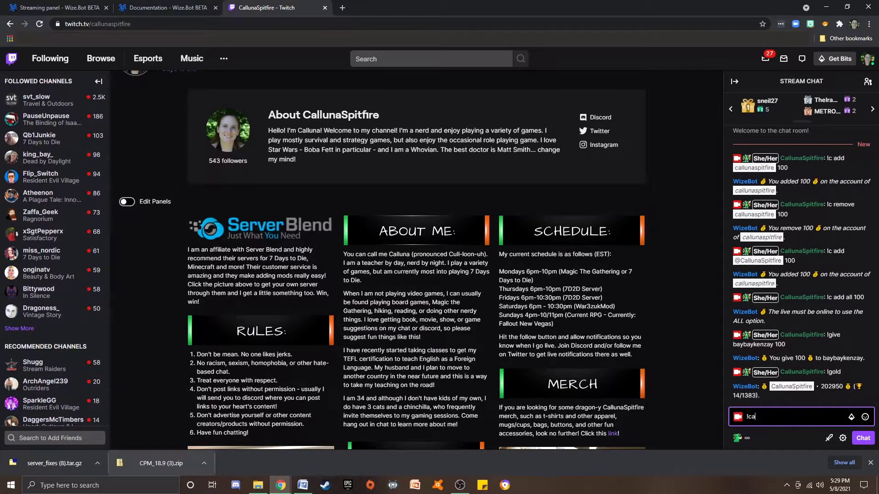
pyautogui.press('BackSpace')
pyautogui.press('BackSpace')
pyautogui.press('BackSpace')
pyautogui.press('BackSpace')
pyautogui.press('BackSpace')
pyautogui.press('BackSpace')
pyautogui.press('BackSpace')
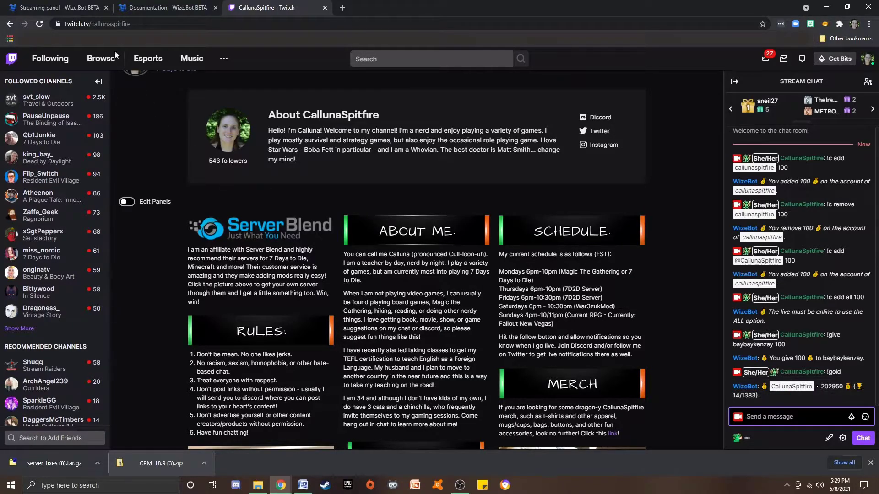
# Return to the Wize.Bot panel and examine the notification type and notification texts for automatic allocation
pyautogui.click(79, 10)
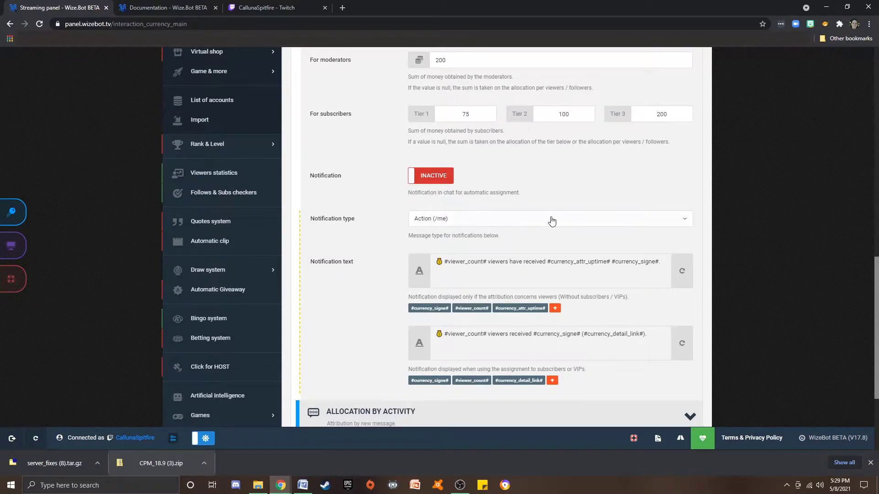
pyautogui.scroll(-2, 559, 183)
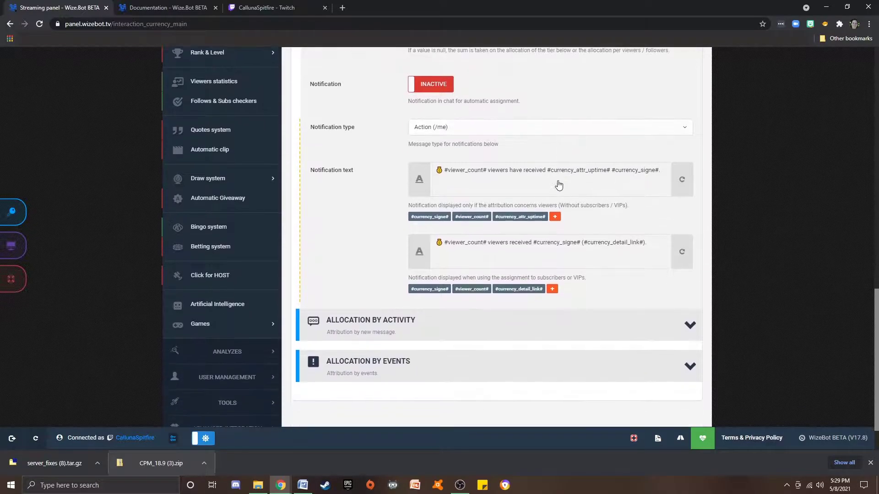
pyautogui.scroll(-1, 490, 190)
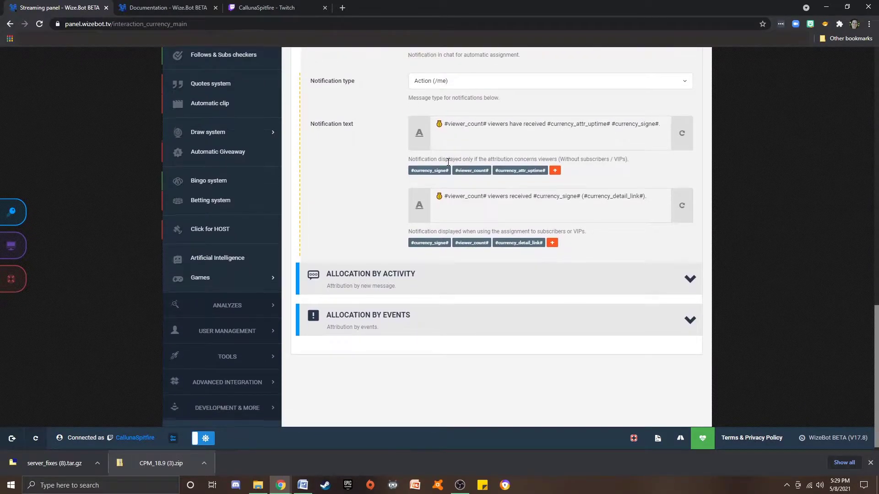
pyautogui.scroll(2, 450, 160)
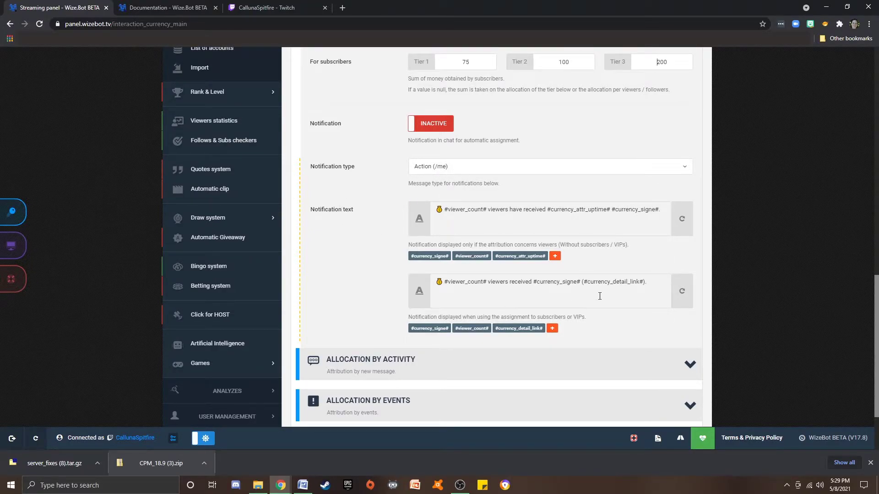
pyautogui.scroll(-2, 540, 281)
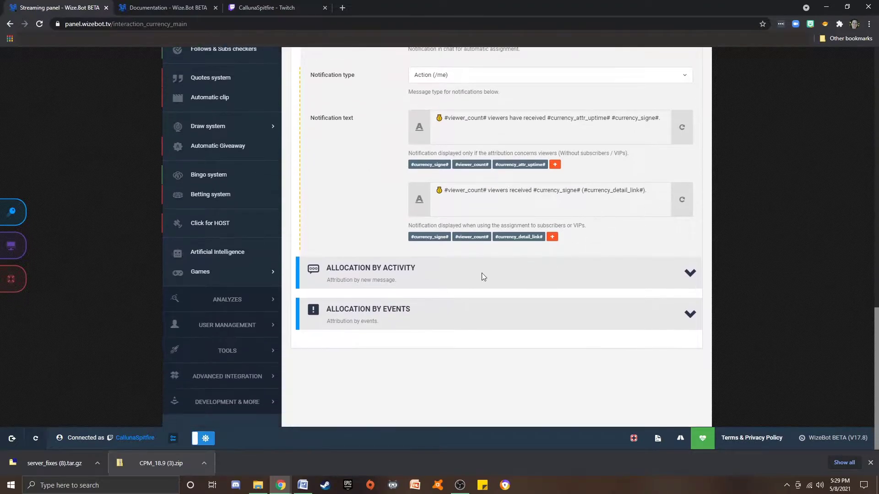
# Expand Allocation by Activity and examine the amount granted per new chat message
pyautogui.click(678, 273)
pyautogui.scroll(-2, 610, 210)
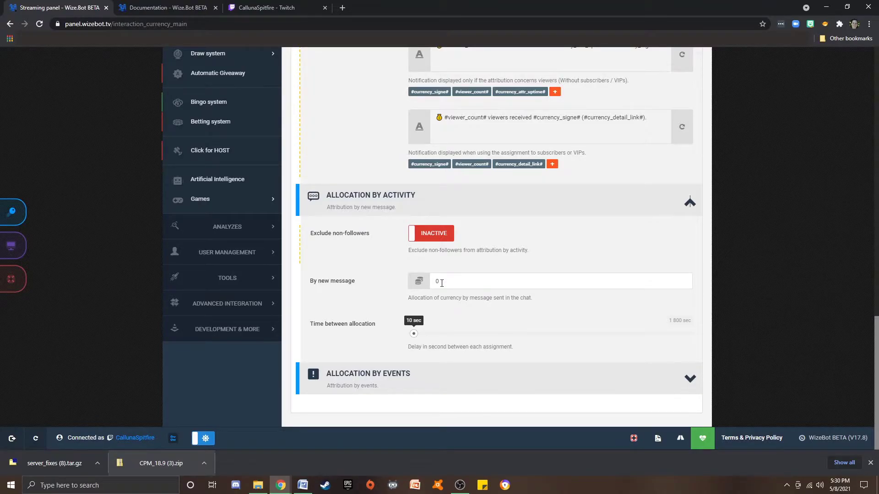
pyautogui.doubleClick(436, 282)
pyautogui.click(438, 280)
# Expand Allocation by Events and examine the amounts for follows, subscriptions, re-subscriptions and subscription gifts
pyautogui.click(685, 379)
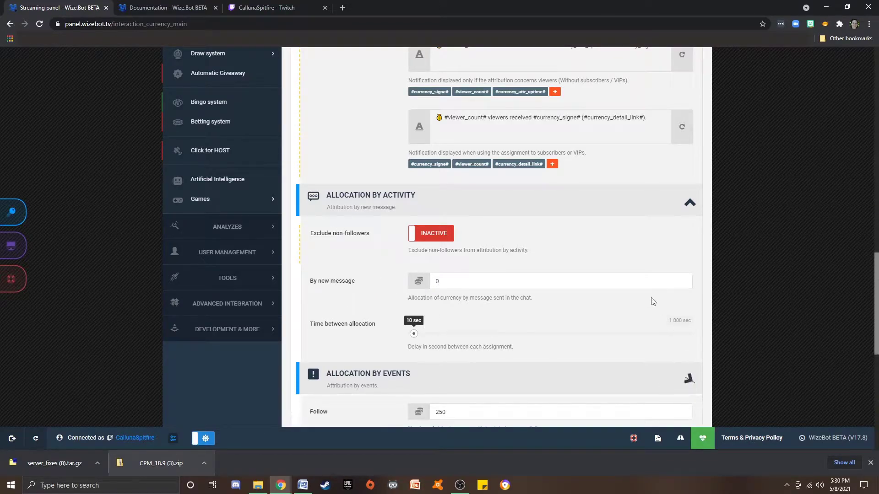
pyautogui.scroll(-6, 635, 270)
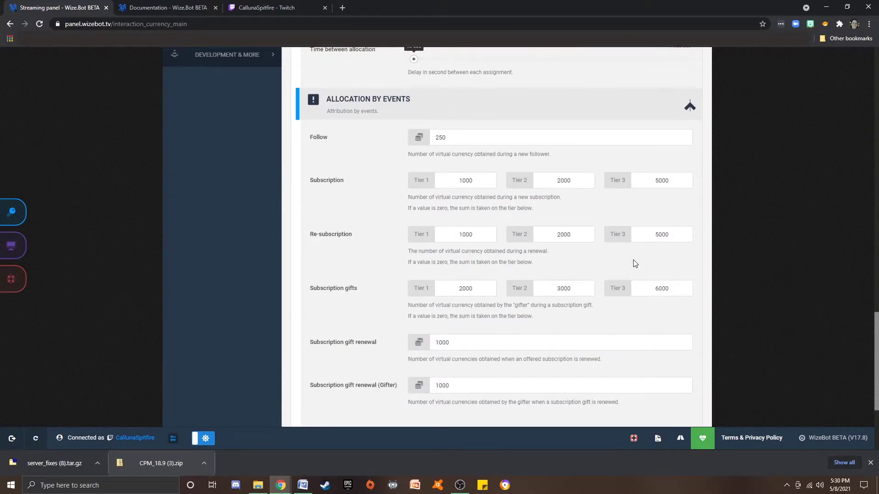
pyautogui.doubleClick(448, 137)
pyautogui.doubleClick(454, 181)
pyautogui.click(448, 235)
pyautogui.scroll(-2, 599, 228)
pyautogui.moveTo(361, 198); pyautogui.dragTo(308, 198)
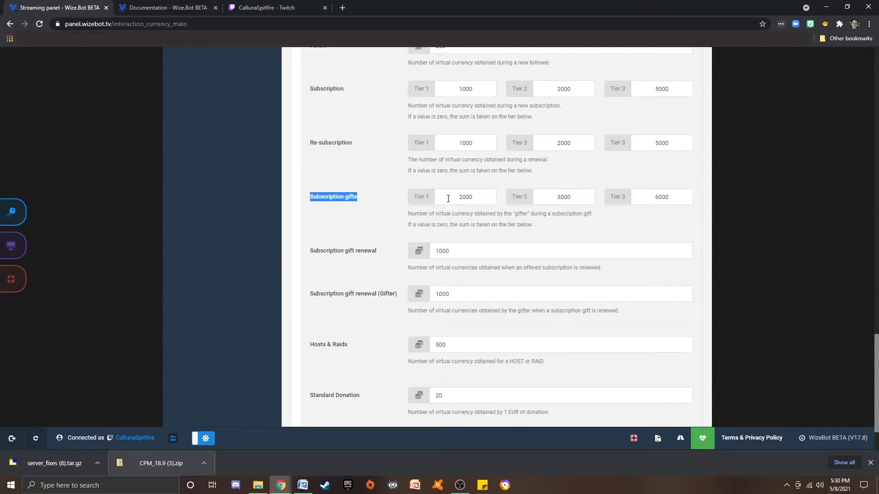
pyautogui.moveTo(452, 197); pyautogui.dragTo(476, 199)
pyautogui.moveTo(550, 197); pyautogui.dragTo(571, 198)
pyautogui.scroll(-1, 458, 193)
pyautogui.scroll(-1, 458, 194)
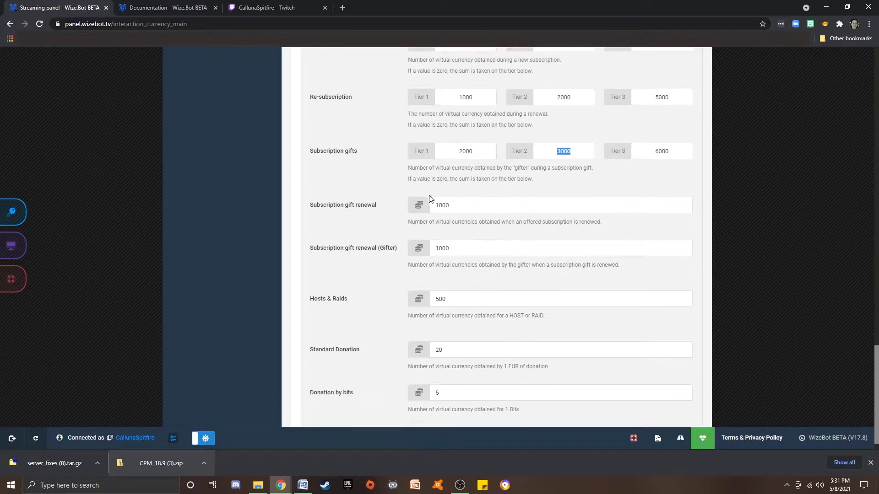
# Set the gifter's subscription gift renewal amount to 2000
pyautogui.moveTo(451, 205); pyautogui.dragTo(435, 206)
pyautogui.moveTo(450, 248); pyautogui.dragTo(437, 248)
pyautogui.click(438, 249)
pyautogui.write('2')
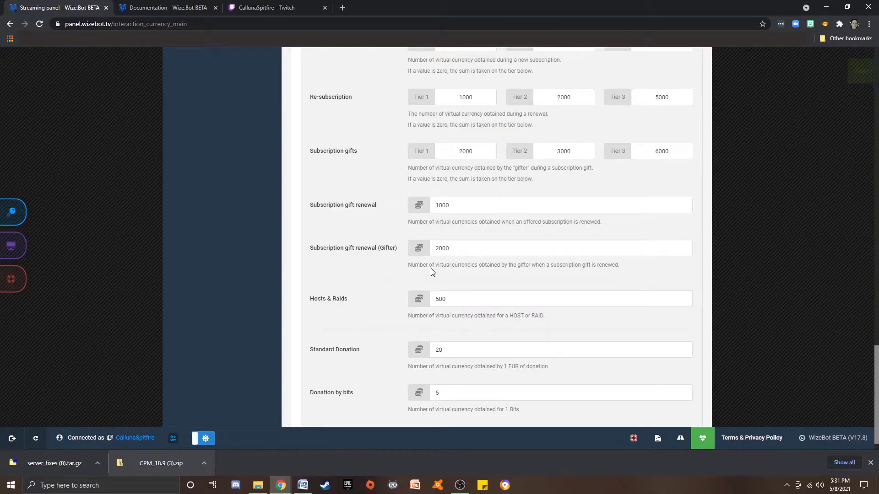
# Examine the event allocation amounts for hosts and raids, standard donations and donations by bits
pyautogui.scroll(-1, 414, 262)
pyautogui.moveTo(452, 275); pyautogui.dragTo(434, 276)
pyautogui.click(453, 278)
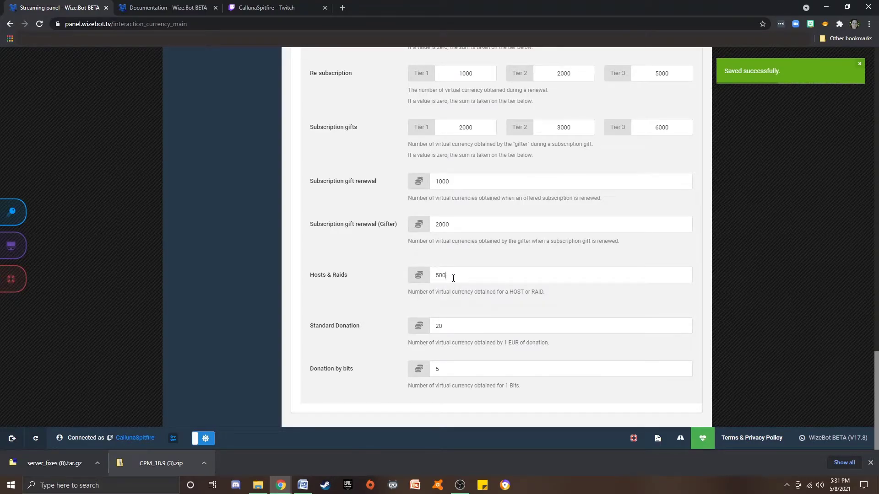
pyautogui.moveTo(435, 275); pyautogui.dragTo(460, 301)
pyautogui.click(465, 327)
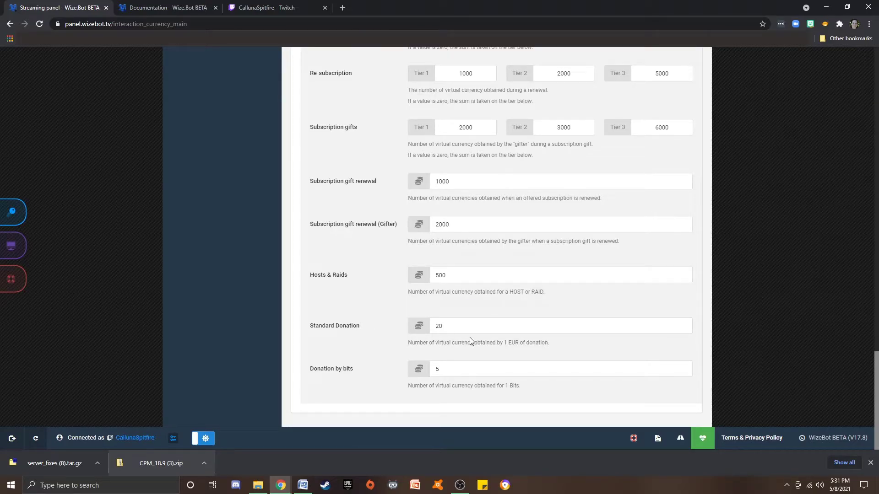
pyautogui.doubleClick(438, 327)
pyautogui.click(455, 370)
pyautogui.moveTo(520, 343); pyautogui.dragTo(511, 343)
pyautogui.click(464, 343)
pyautogui.moveTo(430, 386); pyautogui.dragTo(522, 389)
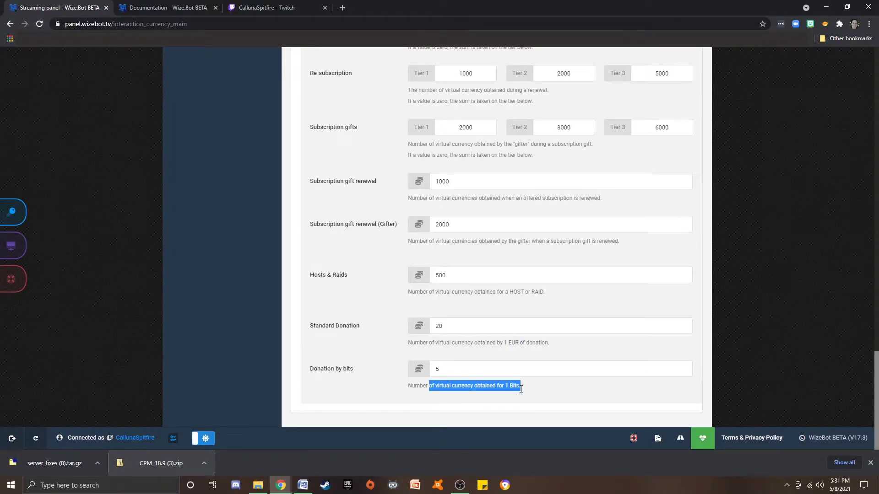
pyautogui.click(447, 369)
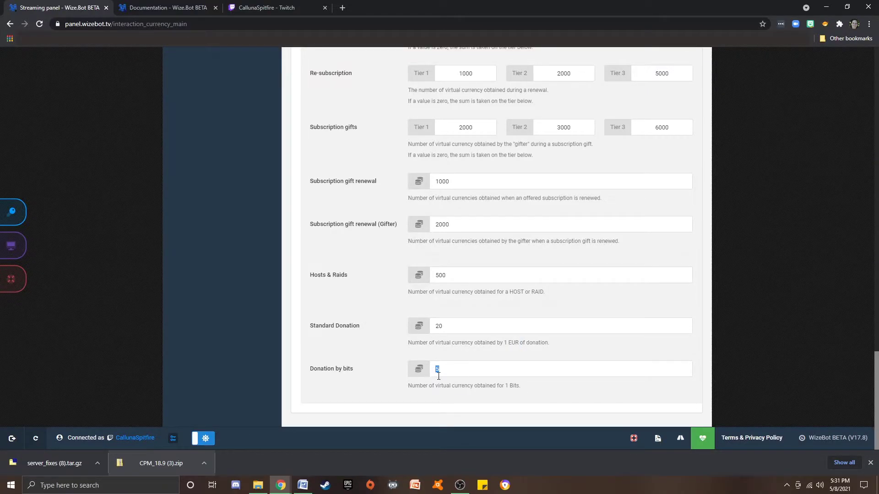
pyautogui.click(392, 388)
pyautogui.scroll(10, 582, 279)
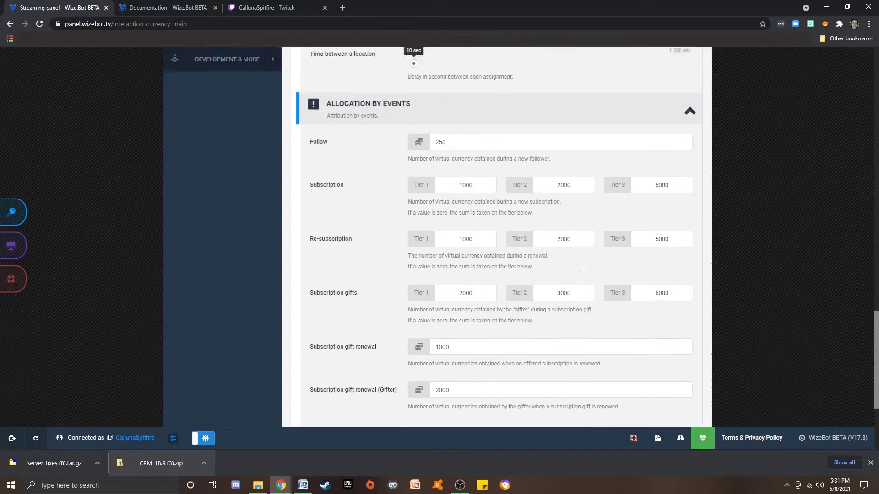
pyautogui.scroll(11, 582, 271)
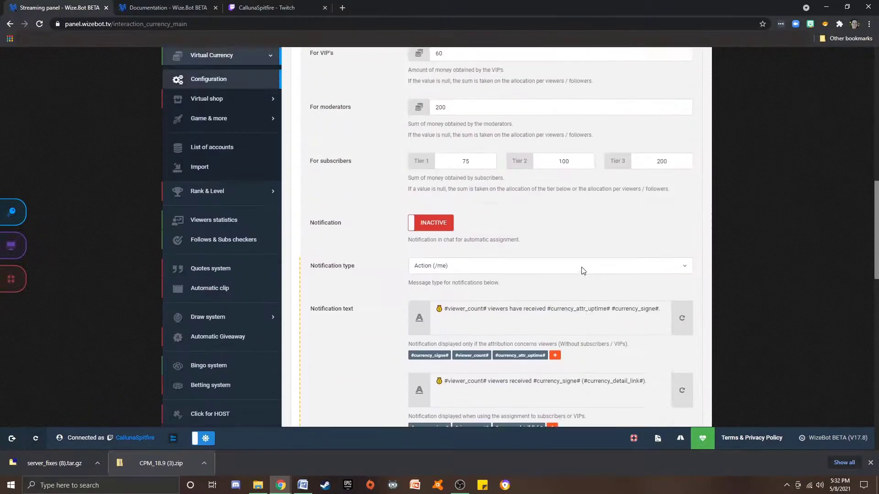
pyautogui.scroll(1, 583, 270)
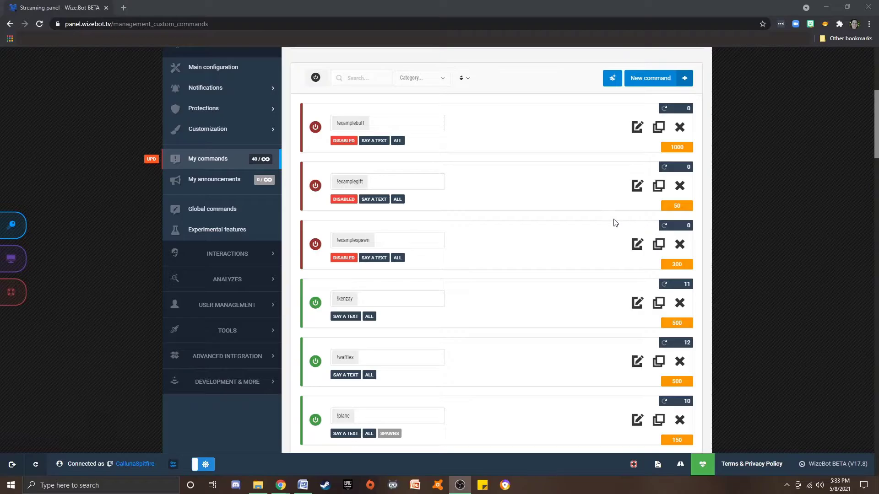
# Examine the "!examplebuff" and "!examplespawn" entries in the custom commands list
pyautogui.doubleClick(365, 125)
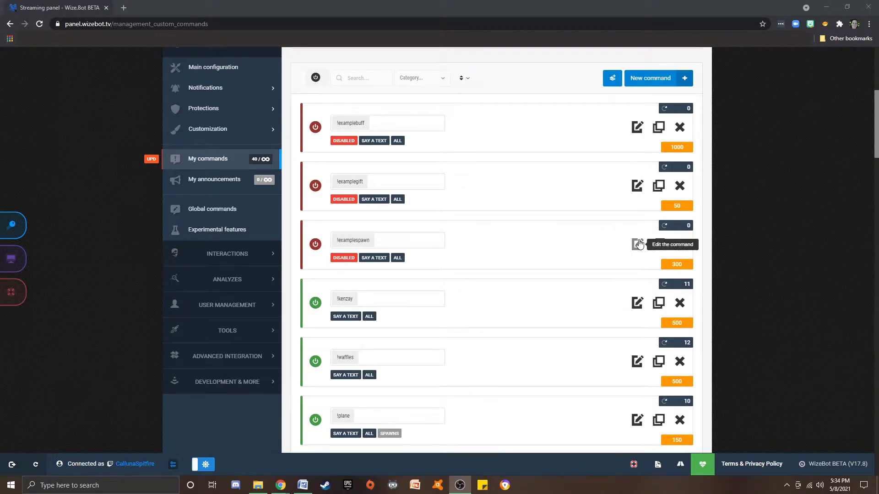
pyautogui.doubleClick(371, 239)
pyautogui.click(576, 256)
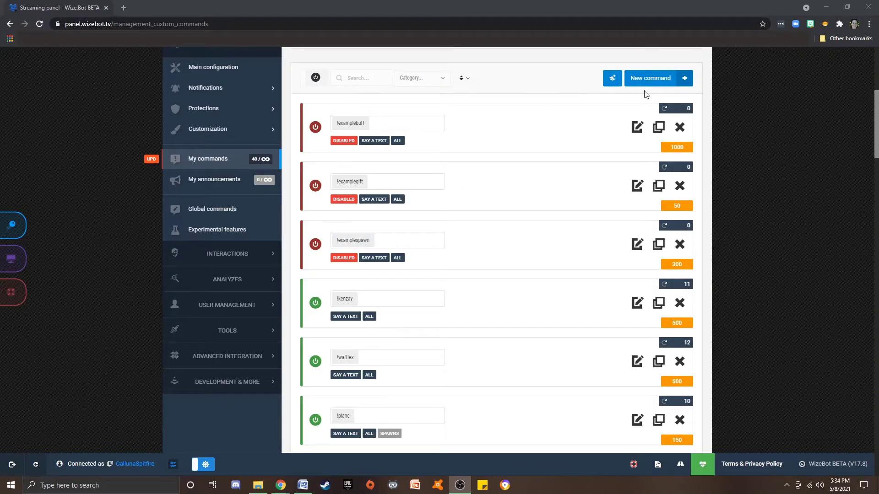
# Open the "!examplespawn" custom command for editing and re-enter its trigger alias as "!examplespawn"
pyautogui.click(637, 245)
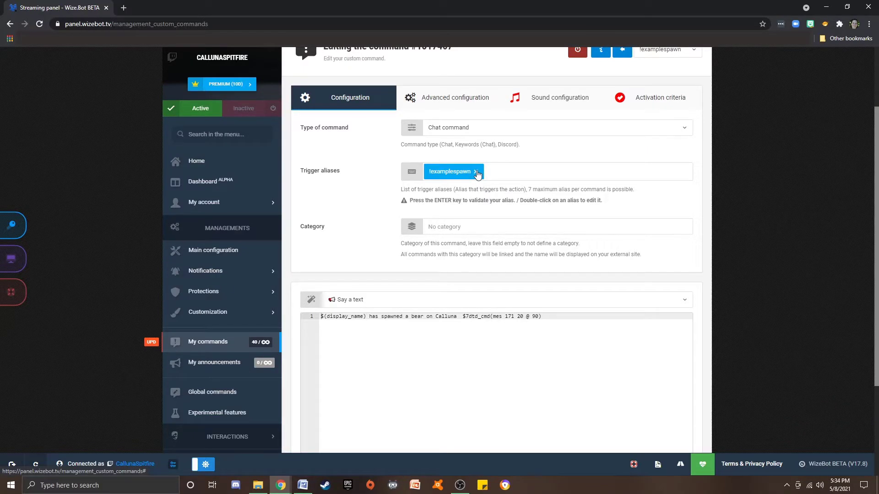
pyautogui.click(477, 172)
pyautogui.write('!example')
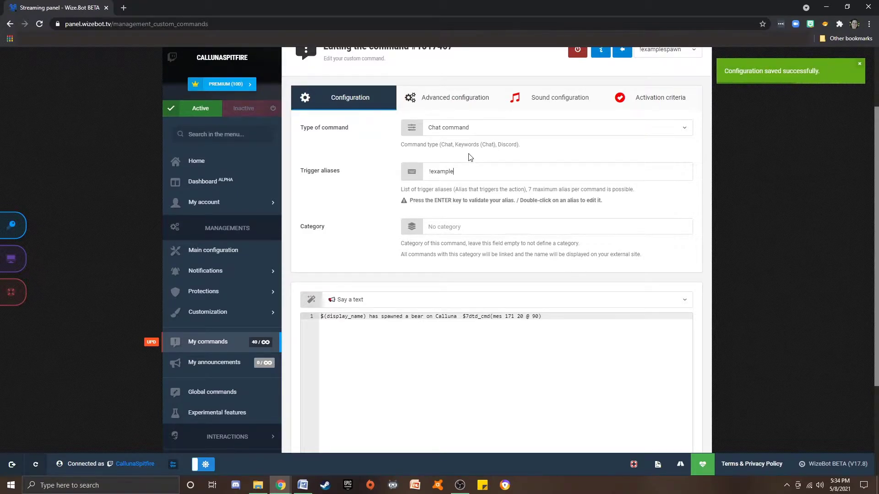
pyautogui.write('spawn')
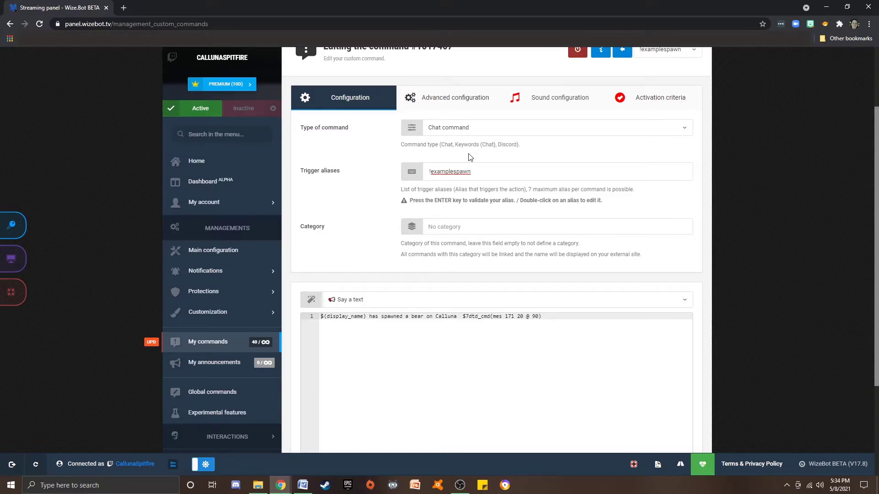
pyautogui.press('Return')
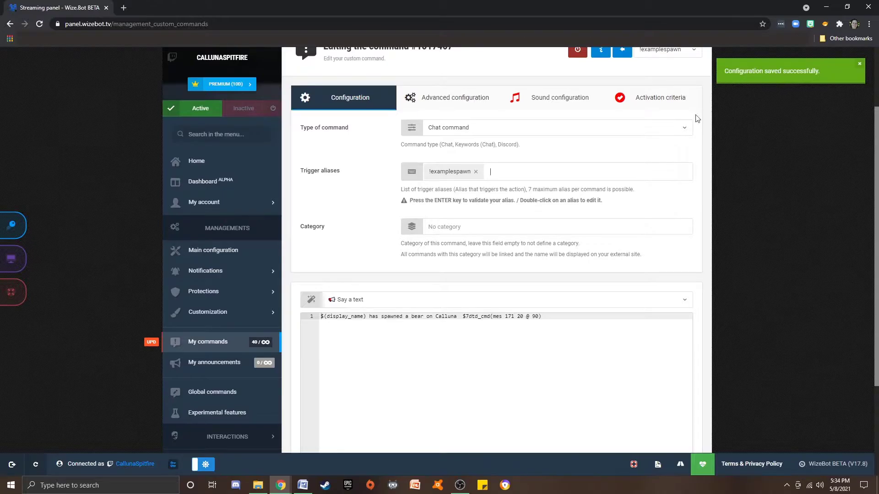
# Examine the chat message and the $7dtd_cmd spawn call in the "!examplespawn" command text
pyautogui.tripleClick(324, 317)
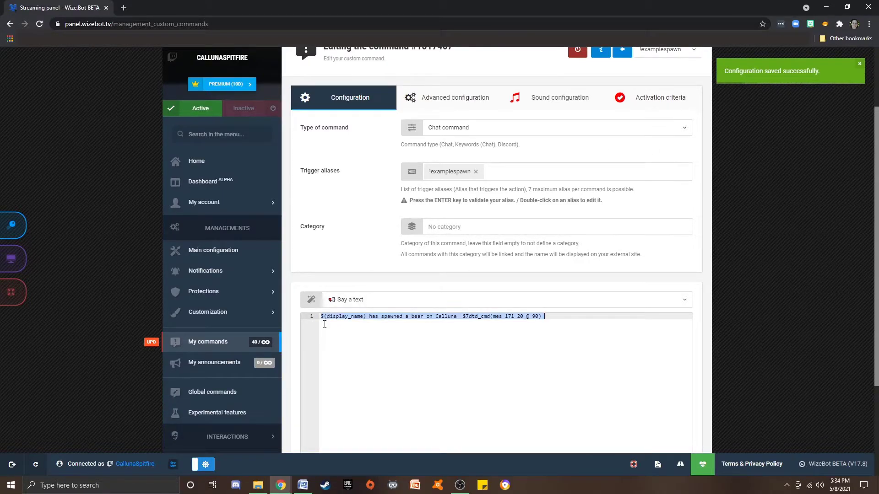
pyautogui.click(357, 323)
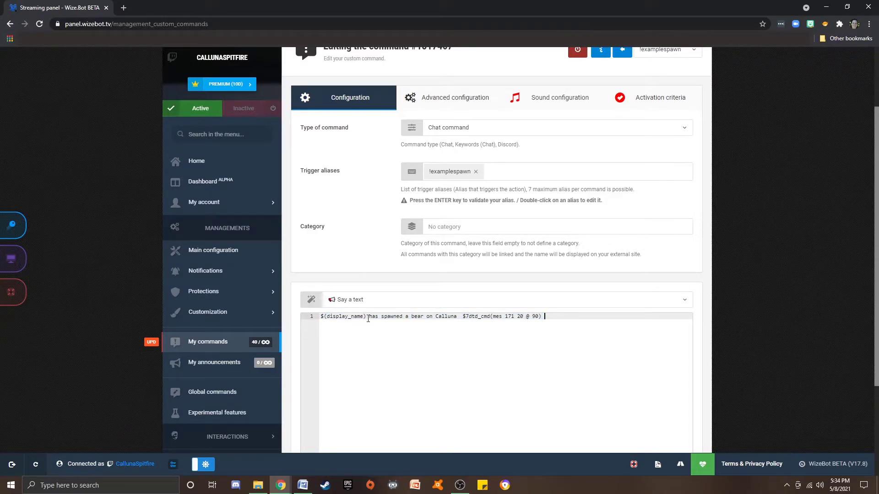
pyautogui.moveTo(367, 316); pyautogui.dragTo(560, 320)
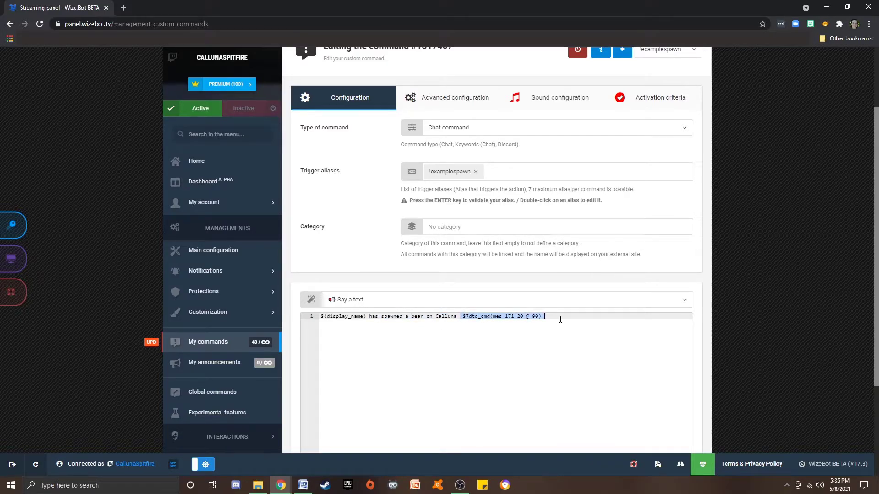
pyautogui.click(489, 322)
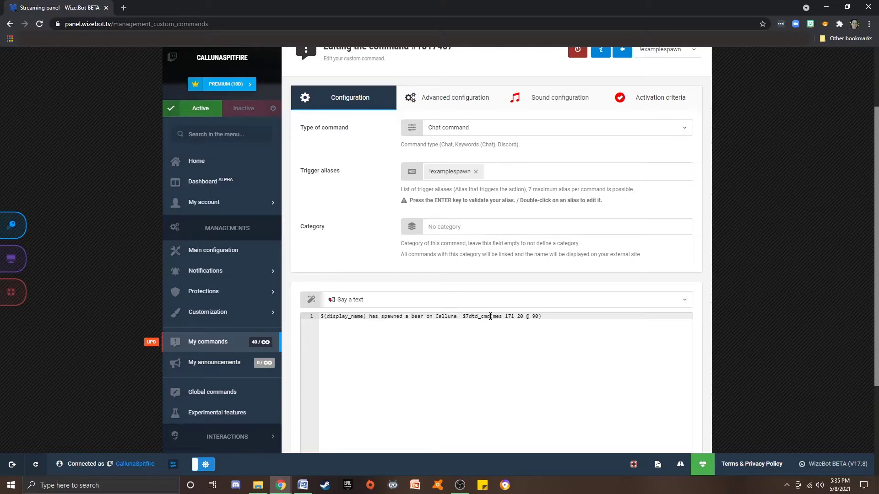
pyautogui.click(496, 317)
pyautogui.moveTo(499, 318); pyautogui.dragTo(540, 316)
pyautogui.click(498, 320)
pyautogui.doubleClick(498, 320)
# Replace the player ID 171 in the mes spawn call with the streamer's player name and save
pyautogui.doubleClick(508, 318)
pyautogui.write('callunaspitfire')
pyautogui.hotkey('ctrl', 's')
# Try adding ".ttv" to the end of the player name in the spawn call, and remove it again
pyautogui.doubleClick(526, 317)
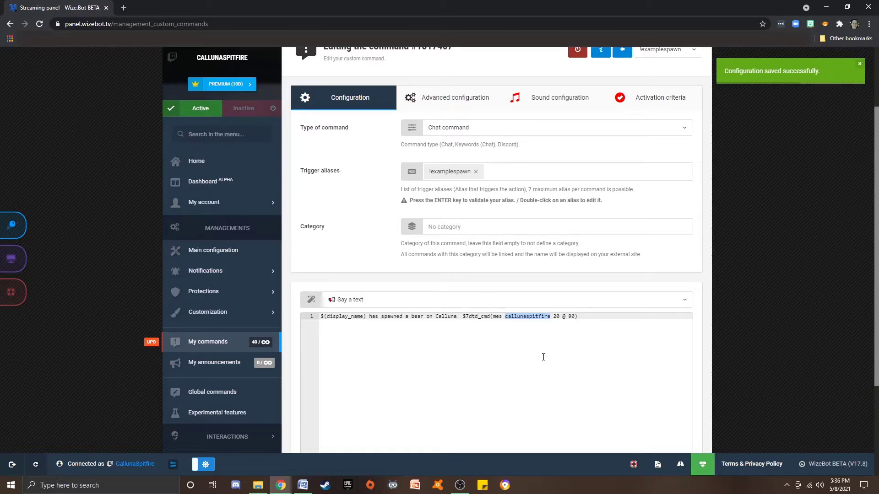
pyautogui.click(553, 317)
pyautogui.write('.ttv')
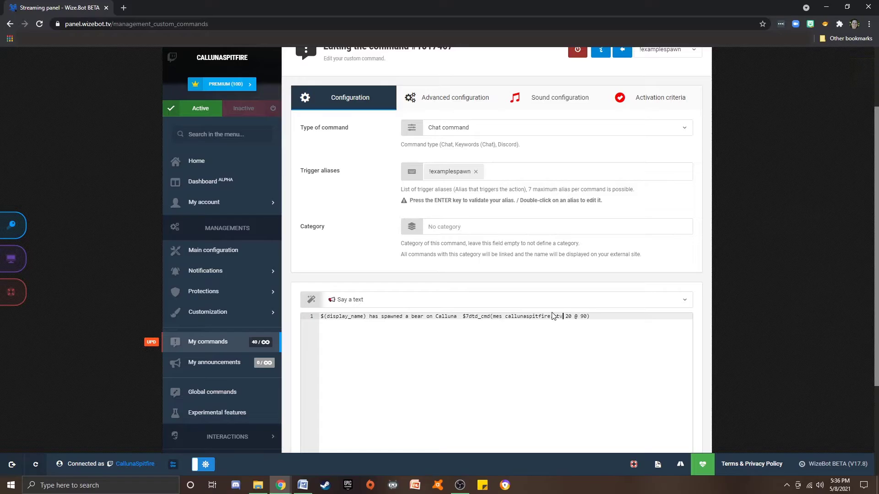
pyautogui.press('BackSpace')
pyautogui.press('BackSpace')
pyautogui.press('BackSpace')
pyautogui.press('BackSpace')
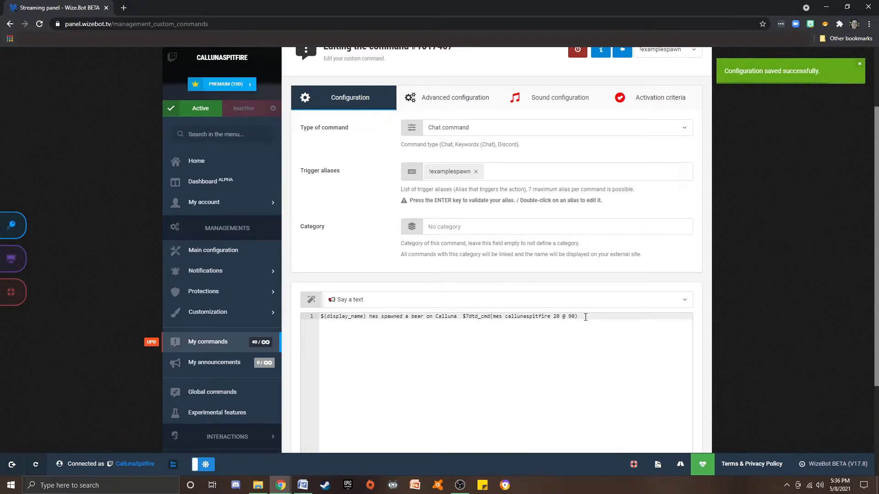
# Replace the player name in the mes spawn call with the player ID 171
pyautogui.press('BackSpace')
pyautogui.press('BackSpace')
pyautogui.press('BackSpace')
pyautogui.press('BackSpace')
pyautogui.press('BackSpace')
pyautogui.press('BackSpace')
pyautogui.press('BackSpace')
pyautogui.press('BackSpace')
pyautogui.press('BackSpace')
pyautogui.press('BackSpace')
pyautogui.press('BackSpace')
pyautogui.press('BackSpace')
pyautogui.press('BackSpace')
pyautogui.press('BackSpace')
pyautogui.press('BackSpace')
pyautogui.write('171')
# Examine the spawn call's number after the player ID, the @ separator and the entity code
pyautogui.moveTo(523, 317); pyautogui.dragTo(518, 316)
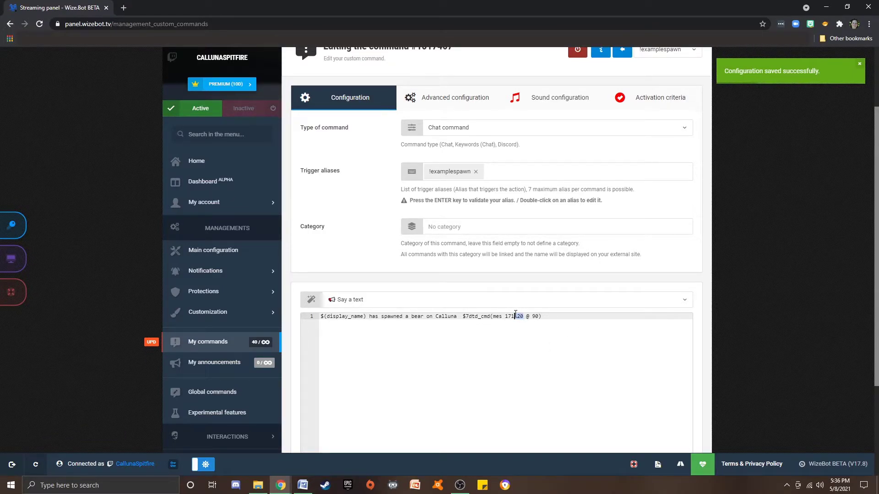
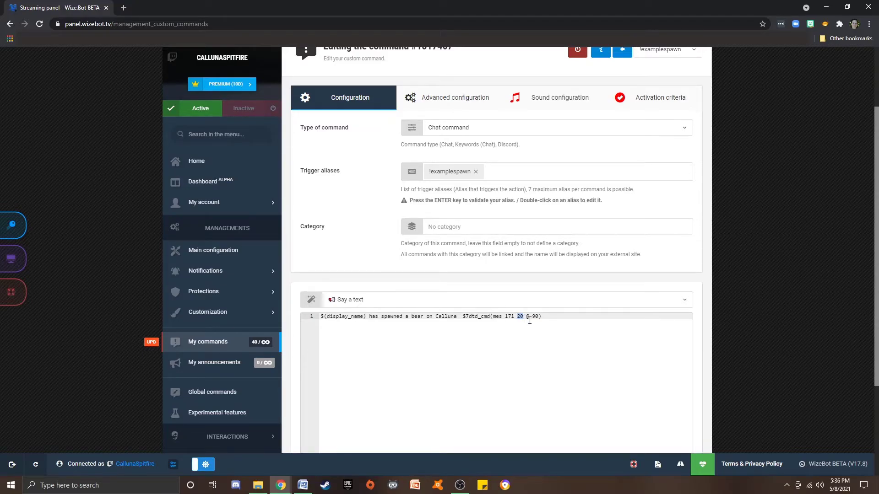
pyautogui.click(529, 317)
pyautogui.moveTo(529, 317); pyautogui.dragTo(526, 317)
pyautogui.doubleClick(537, 317)
pyautogui.click(537, 317)
# Append ", 90, 90, 90, 90" to the entity code in the spawn call and save the command
pyautogui.click(559, 318)
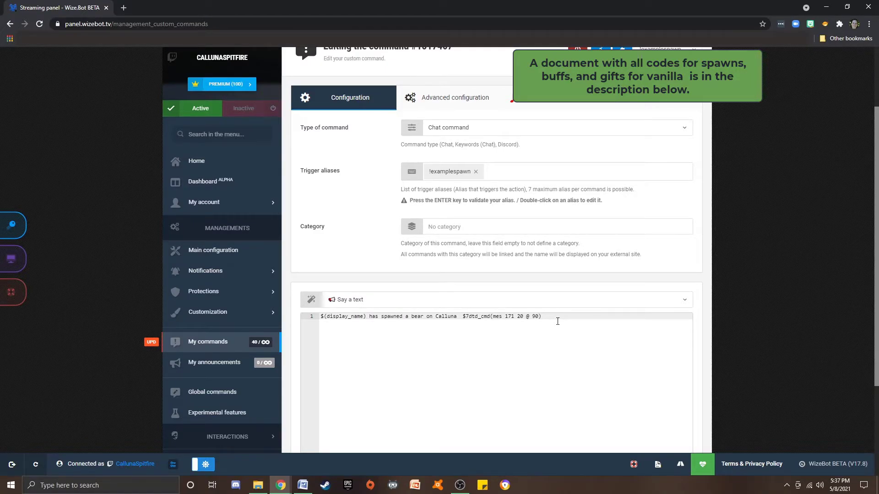
pyautogui.write(', 90, 90, 90, 90')
pyautogui.hotkey('ctrl', 's')
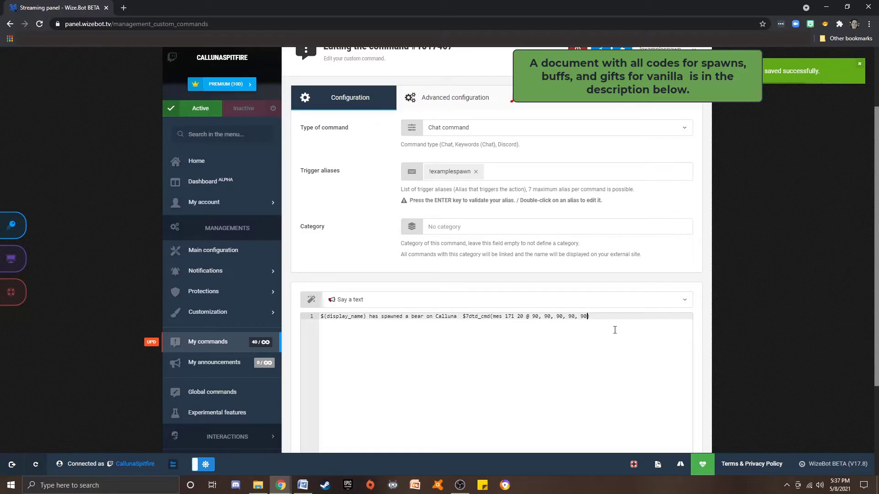
# Remove the four extra entity codes from the spawn call, leaving a single 90, and save the command
pyautogui.press('BackSpace')
pyautogui.press('BackSpace')
pyautogui.press('BackSpace')
pyautogui.press('BackSpace')
pyautogui.press('BackSpace')
pyautogui.press('BackSpace')
pyautogui.press('BackSpace')
pyautogui.press('BackSpace')
pyautogui.press('BackSpace')
pyautogui.press('BackSpace')
pyautogui.press('BackSpace')
pyautogui.press('BackSpace')
pyautogui.press('BackSpace')
pyautogui.press('BackSpace')
pyautogui.press('BackSpace')
pyautogui.press('BackSpace')
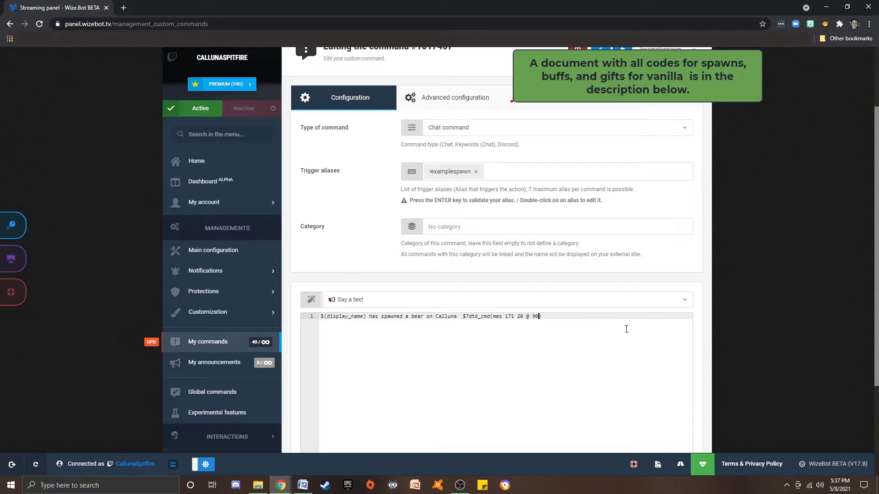
pyautogui.hotkey('ctrl', 's')
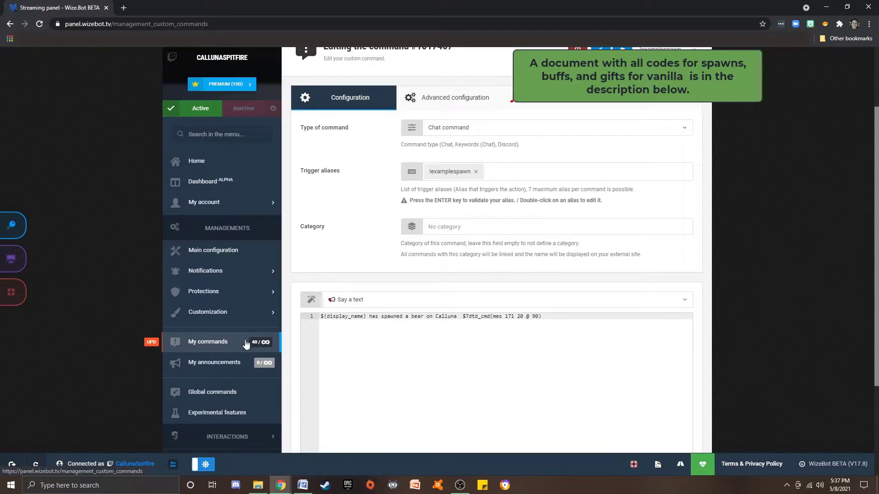
# Open the "!examplegift" custom command for editing and examine its chat message about the gifted ammo
pyautogui.scroll(-4, 484, 219)
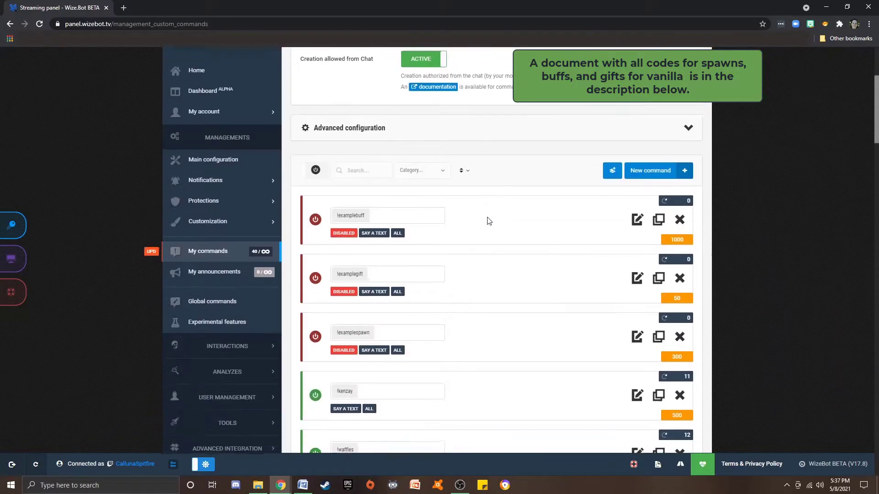
pyautogui.click(637, 278)
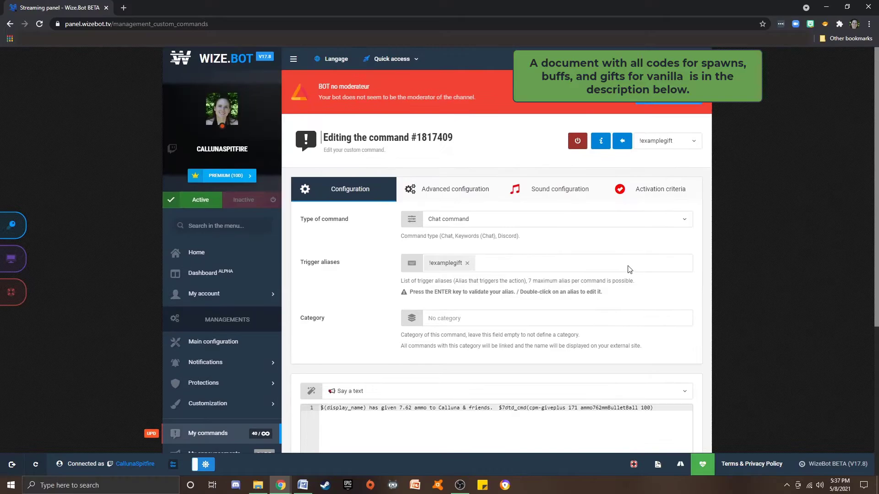
pyautogui.scroll(-3, 572, 265)
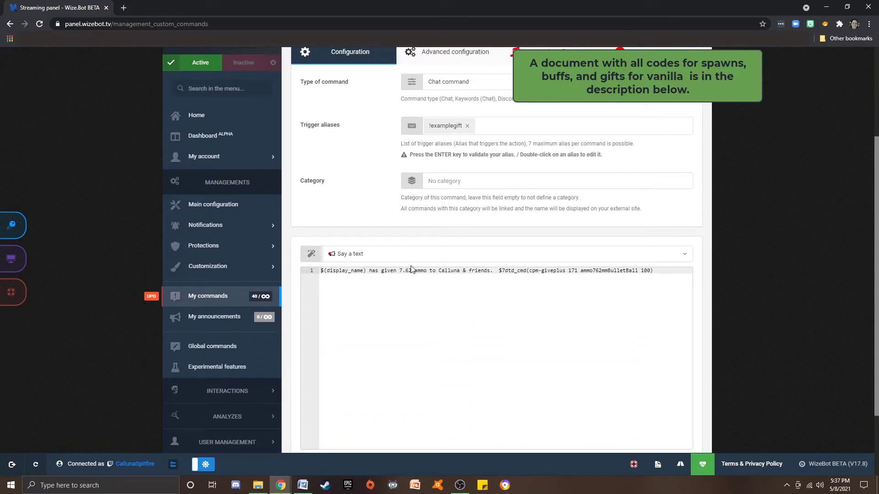
pyautogui.moveTo(399, 271); pyautogui.dragTo(416, 273)
pyautogui.click(480, 288)
pyautogui.moveTo(493, 273); pyautogui.dragTo(416, 276)
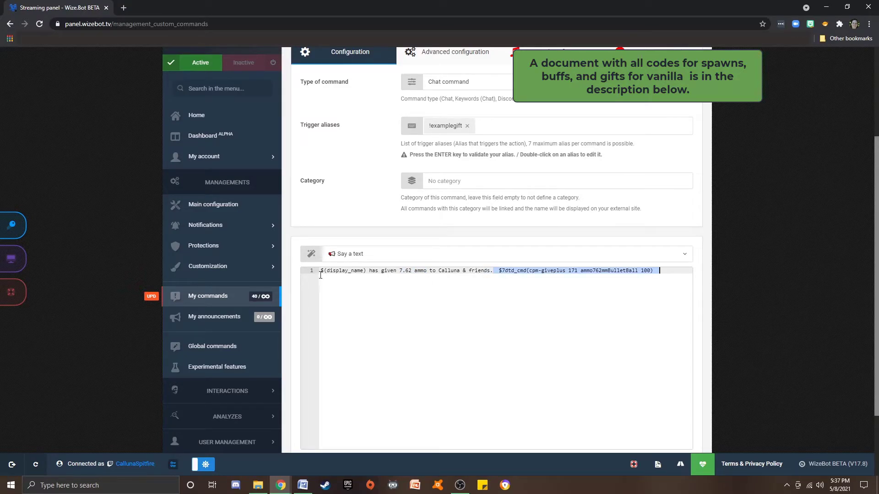
pyautogui.moveTo(321, 276); pyautogui.dragTo(320, 275)
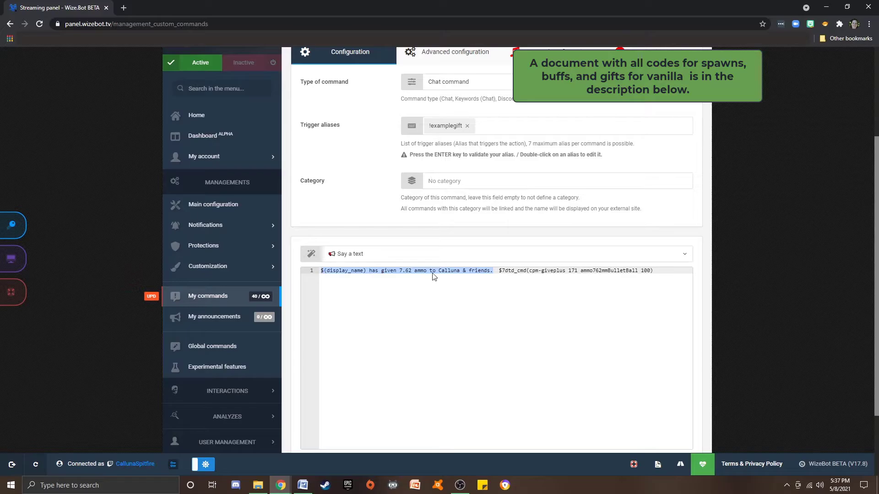
pyautogui.click(502, 279)
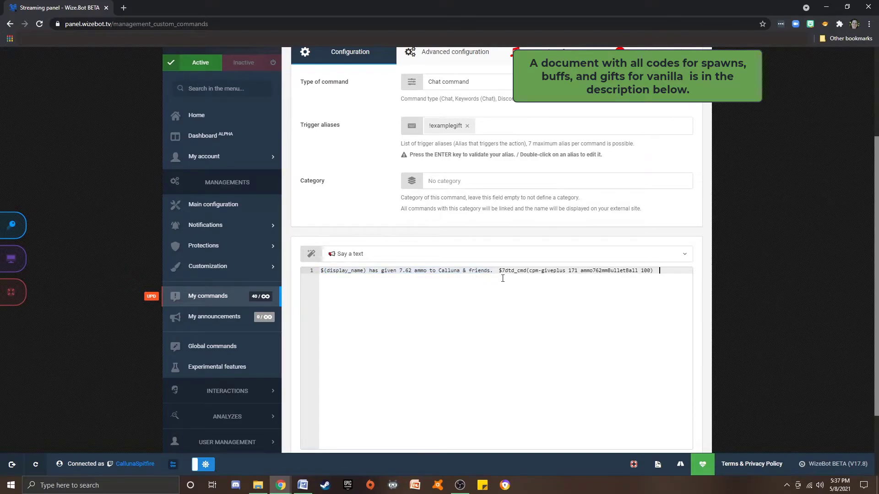
# Examine the cpm-giveplus call in "!examplegift", including its player ID, item code and quantity
pyautogui.moveTo(499, 270); pyautogui.dragTo(650, 270)
pyautogui.click(538, 279)
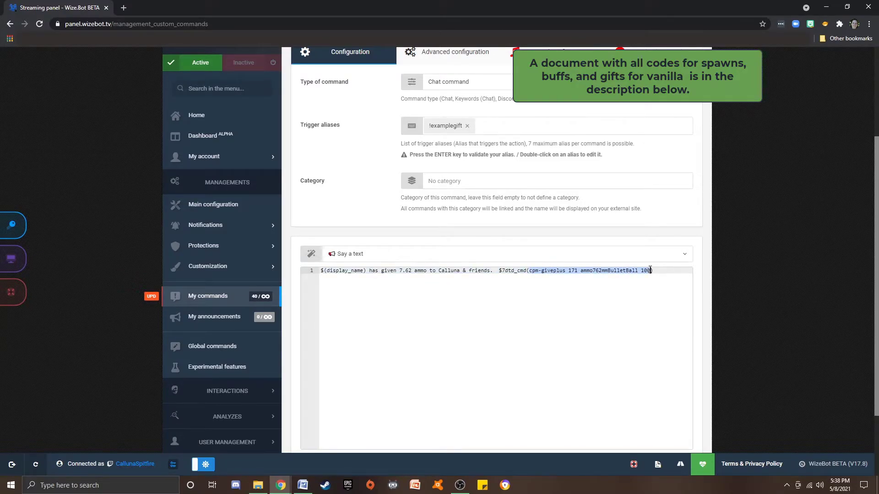
pyautogui.click(608, 285)
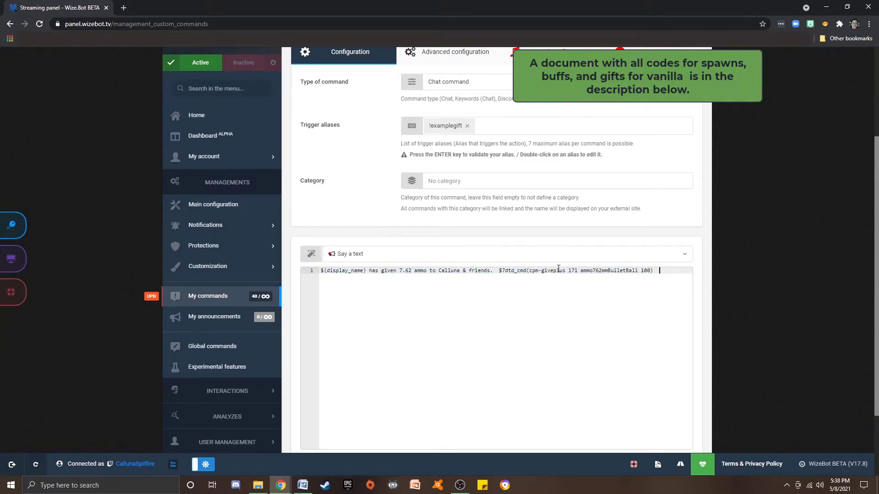
pyautogui.moveTo(566, 270); pyautogui.dragTo(530, 270)
pyautogui.doubleClick(573, 271)
pyautogui.moveTo(581, 271); pyautogui.dragTo(639, 272)
pyautogui.click(632, 280)
pyautogui.doubleClick(642, 270)
pyautogui.click(674, 275)
# Return to the custom commands list, open "!examplebuff" for editing and examine its chat message
pyautogui.click(223, 298)
pyautogui.scroll(-2, 522, 236)
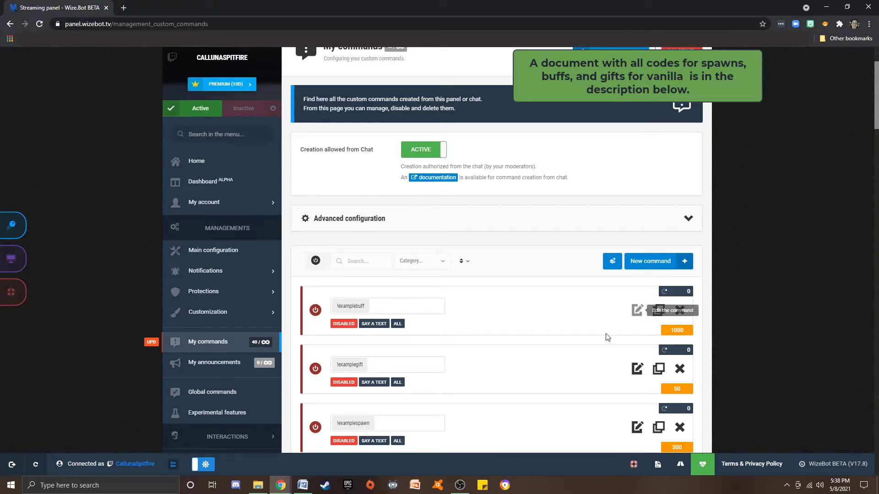
pyautogui.doubleClick(358, 364)
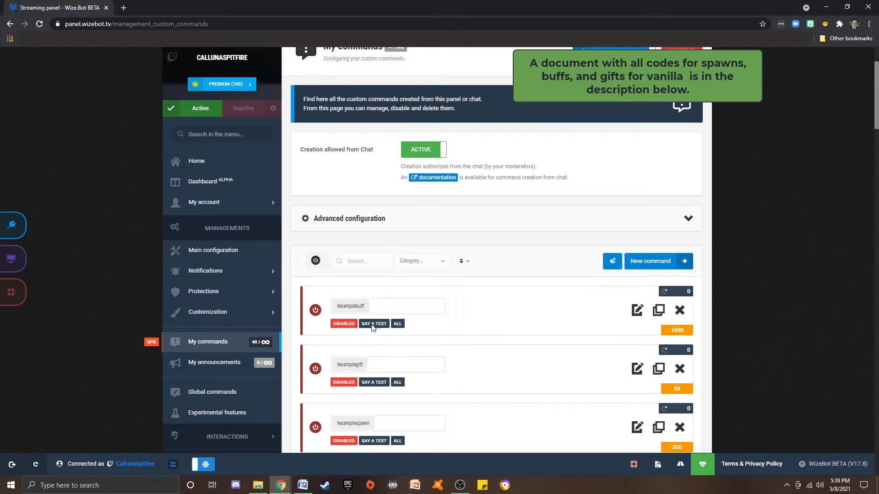
pyautogui.click(638, 311)
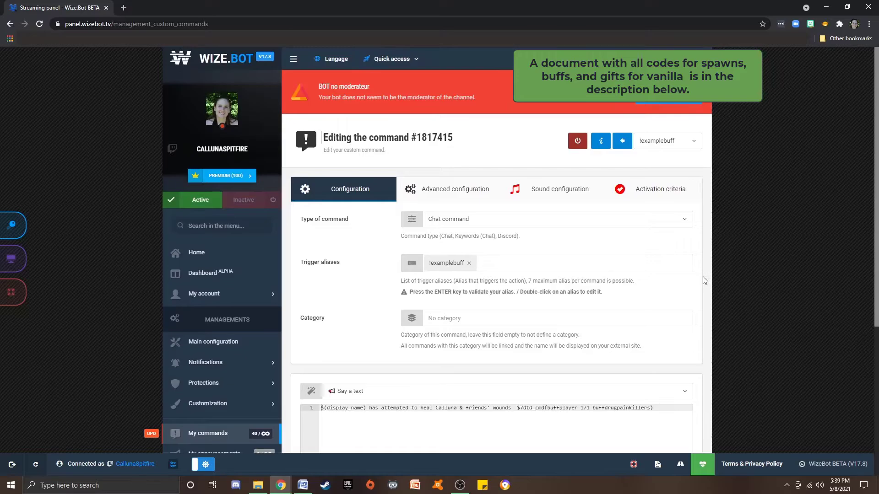
pyautogui.scroll(-3, 646, 285)
pyautogui.moveTo(514, 271); pyautogui.dragTo(321, 271)
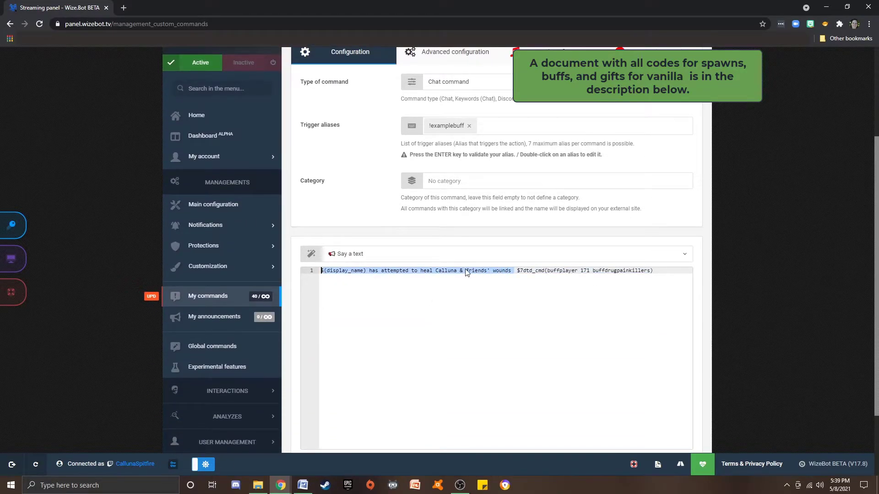
pyautogui.click(525, 288)
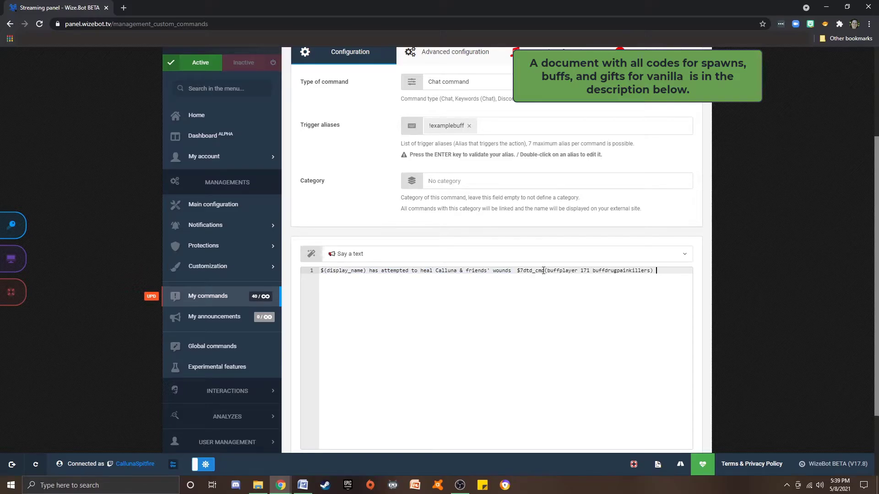
# Examine the buffplayer call in "!examplebuff", including its player ID and buff code
pyautogui.doubleClick(549, 271)
pyautogui.doubleClick(586, 271)
pyautogui.moveTo(594, 271); pyautogui.dragTo(652, 270)
pyautogui.click(594, 273)
pyautogui.press('End')
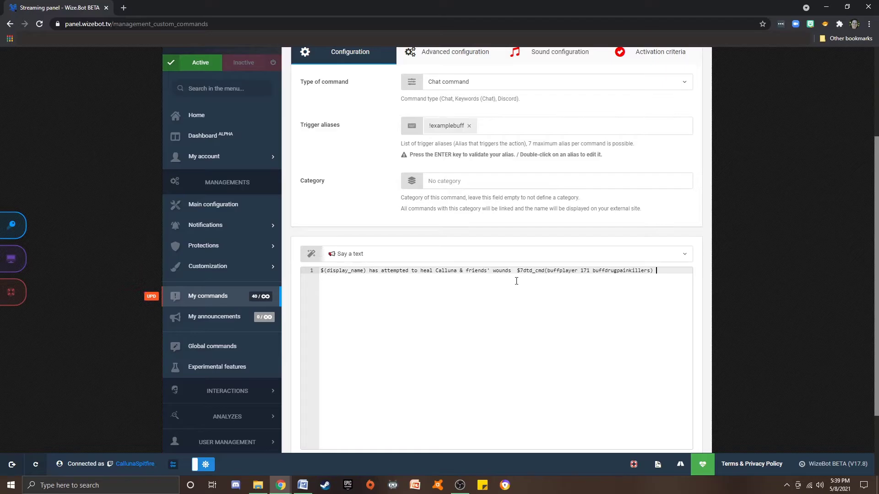
# Open the advanced configuration of "!examplebuff" and examine its permission levels and moderator restrictions
pyautogui.scroll(2, 591, 288)
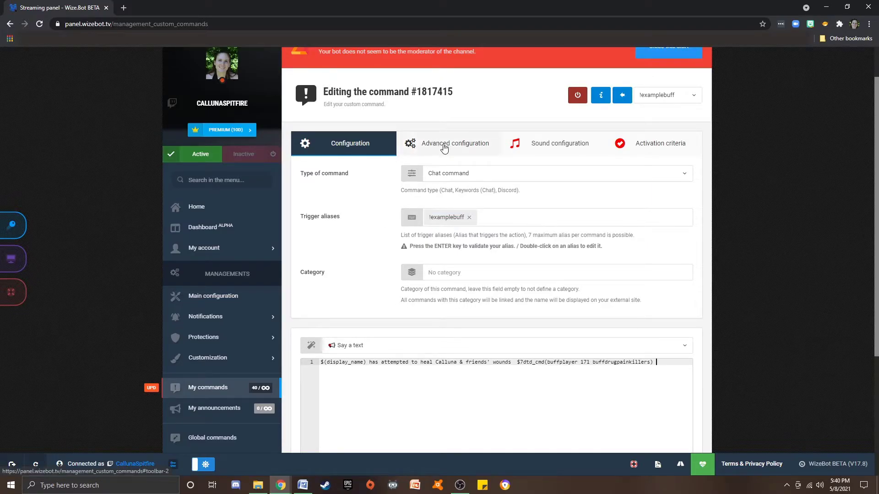
pyautogui.click(474, 146)
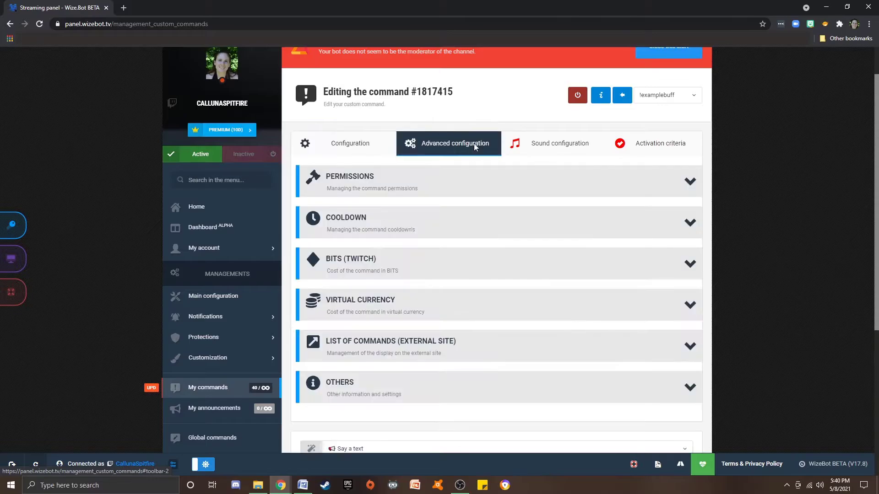
pyautogui.click(688, 182)
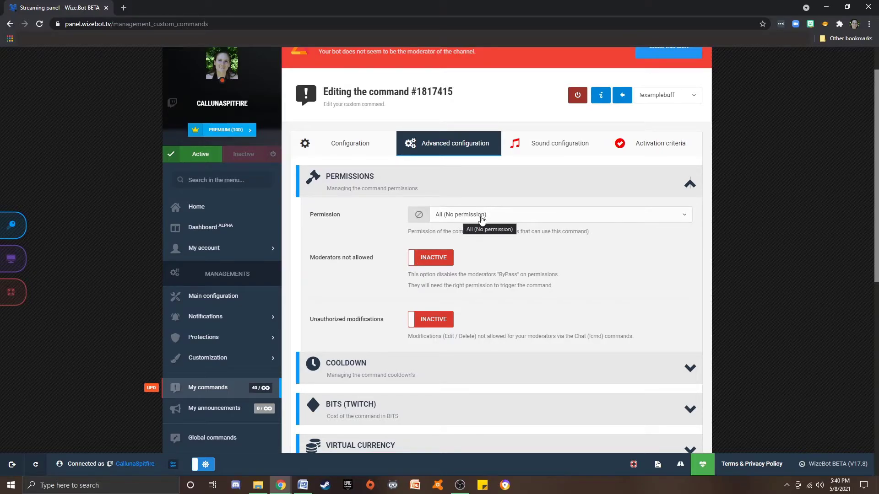
pyautogui.click(481, 220)
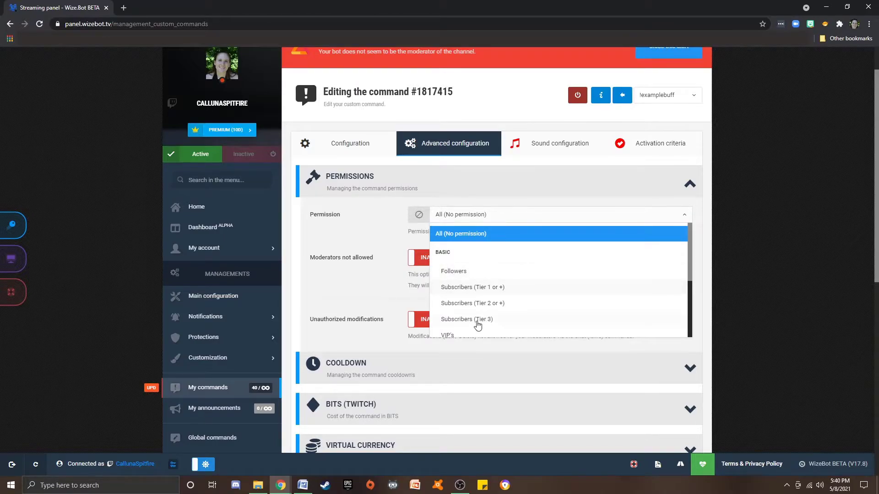
pyautogui.click(388, 243)
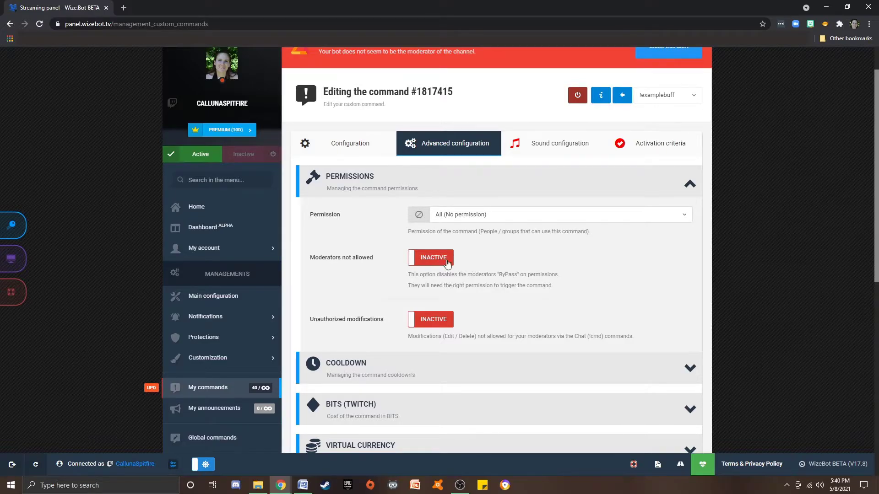
pyautogui.scroll(-2, 444, 257)
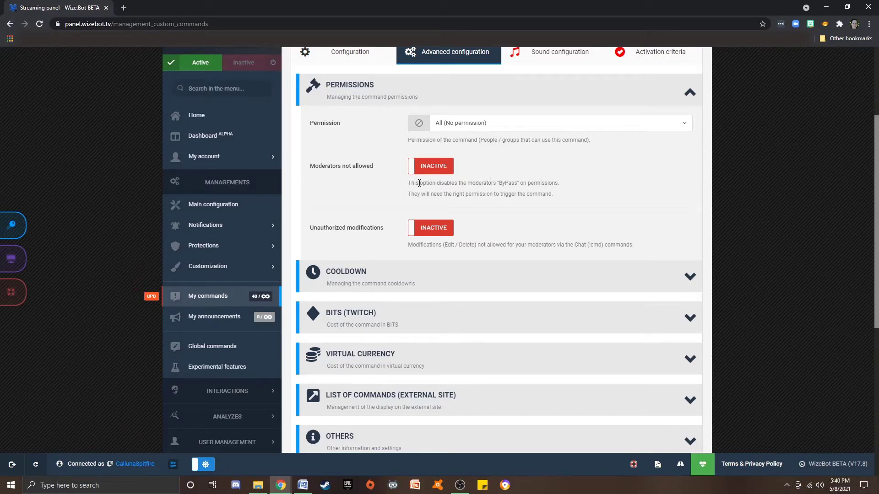
pyautogui.scroll(-1, 473, 207)
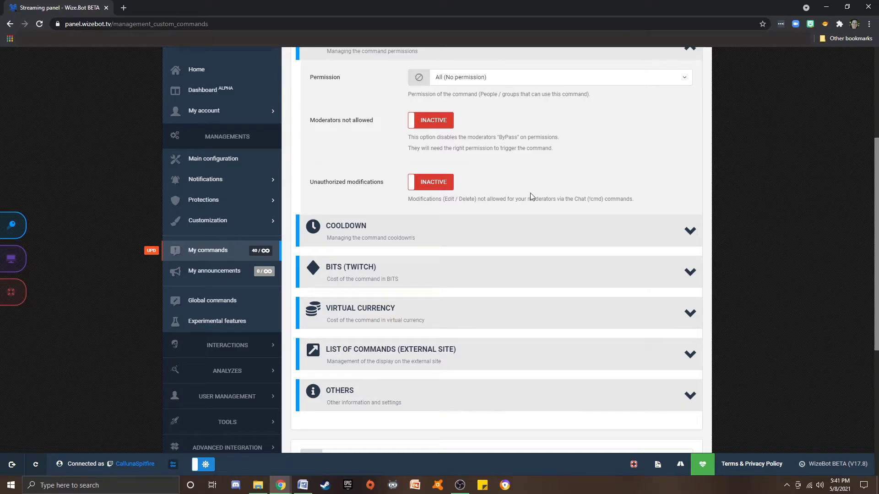
# Set the global cooldown of "!examplebuff" to 60 seconds in its cooldown settings
pyautogui.click(688, 231)
pyautogui.scroll(-3, 609, 191)
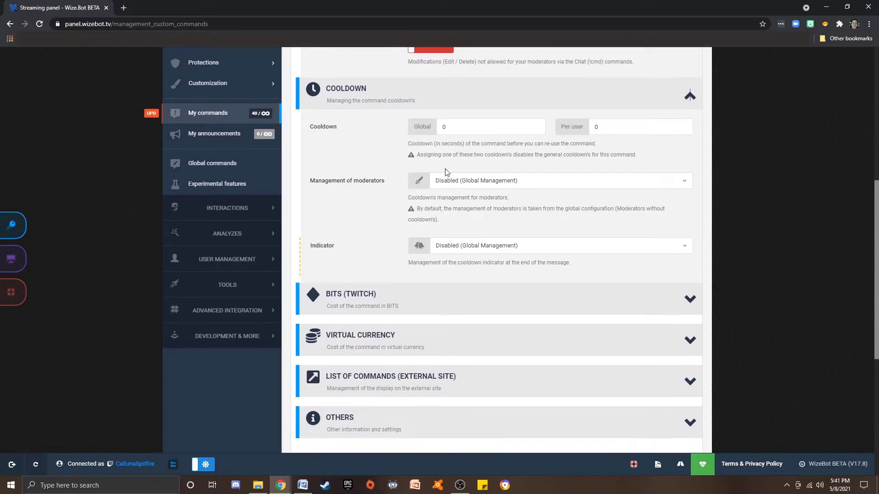
pyautogui.doubleClick(458, 127)
pyautogui.write('120')
pyautogui.doubleClick(447, 128)
pyautogui.moveTo(450, 128); pyautogui.dragTo(421, 125)
pyautogui.moveTo(450, 127); pyautogui.dragTo(440, 133)
pyautogui.click(450, 143)
pyautogui.scroll(-2, 454, 138)
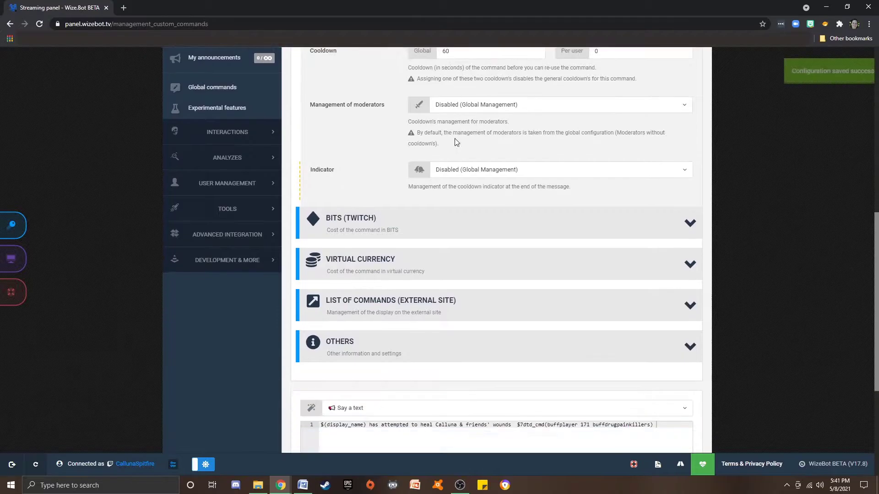
# Examine the cooldown's moderator management setting and the choices for the cooldown indicator
pyautogui.scroll(1, 472, 132)
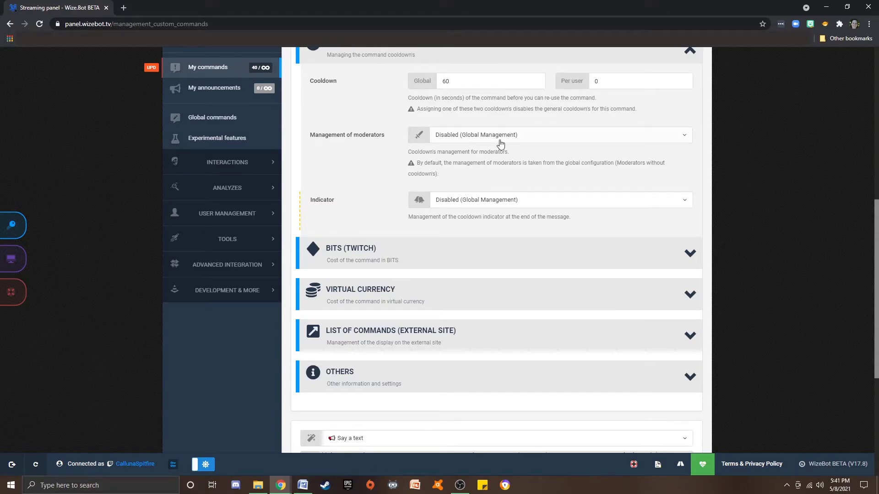
pyautogui.scroll(-1, 535, 154)
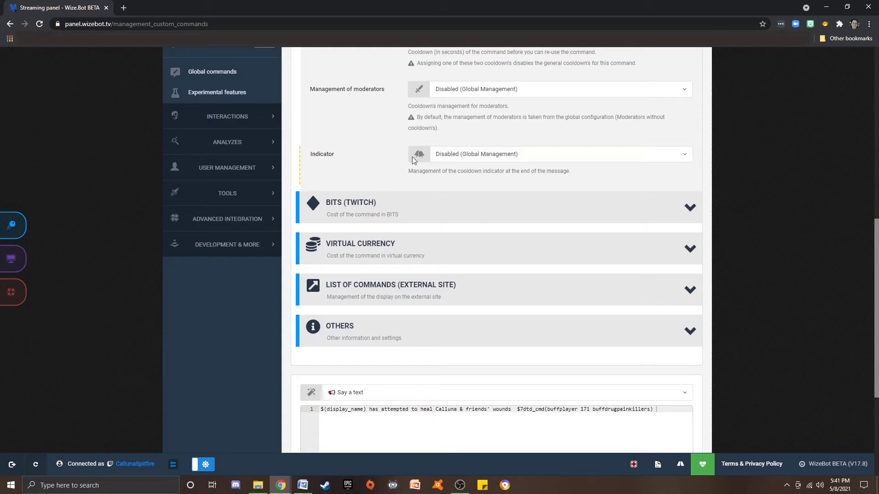
pyautogui.click(478, 157)
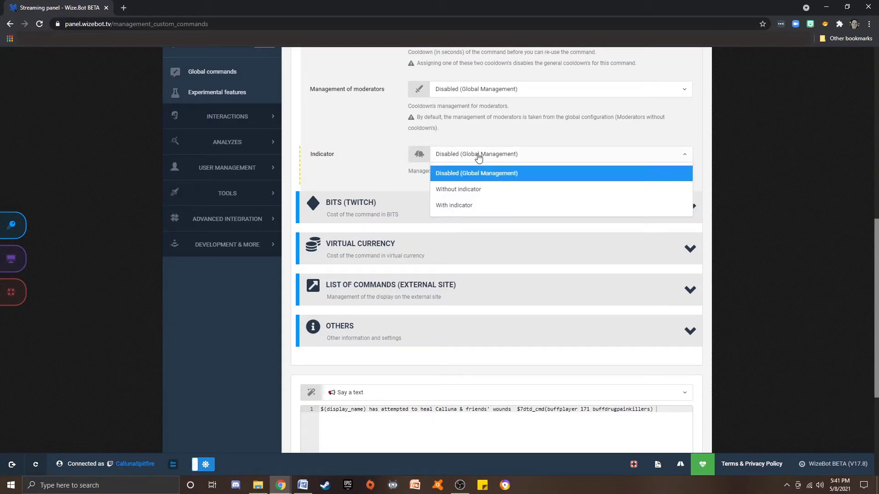
pyautogui.click(349, 166)
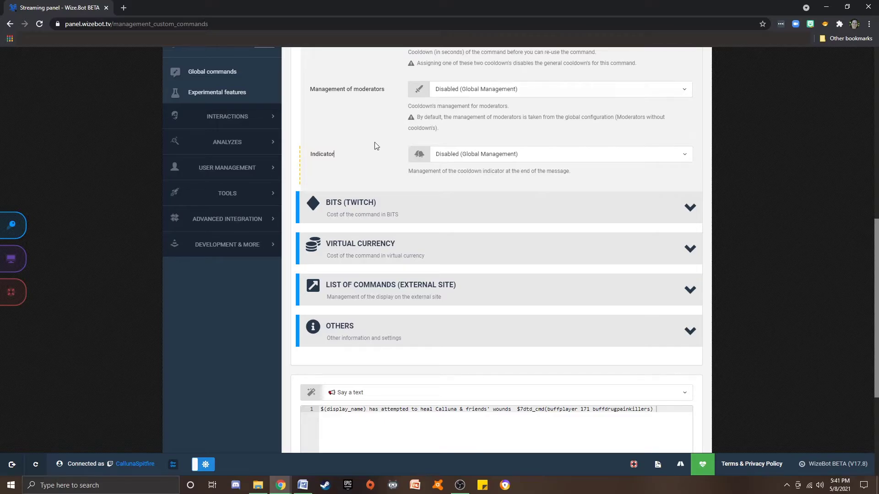
# Examine the command's cost of use in Twitch bits and in virtual currency
pyautogui.scroll(-1, 545, 142)
pyautogui.scroll(-2, 546, 142)
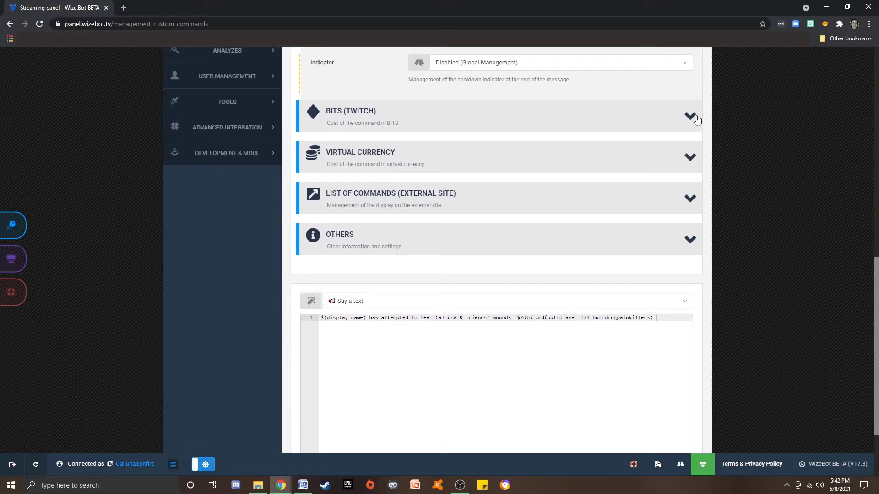
pyautogui.scroll(1, 723, 151)
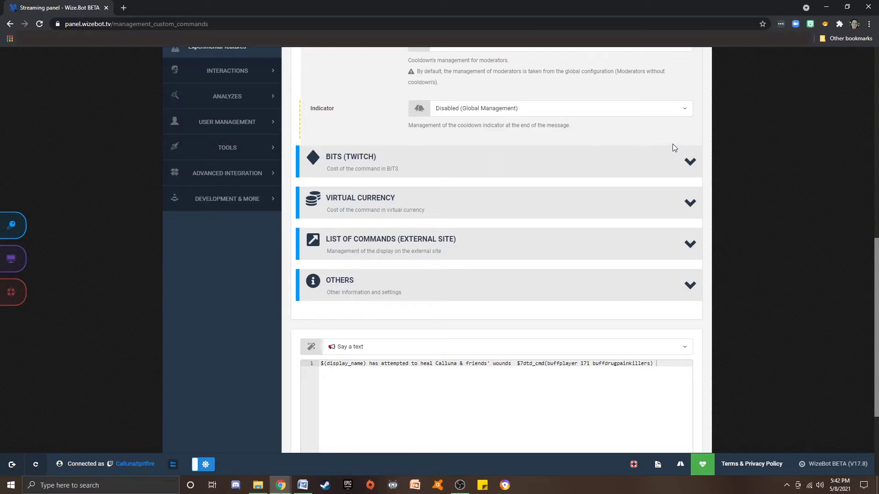
pyautogui.click(689, 163)
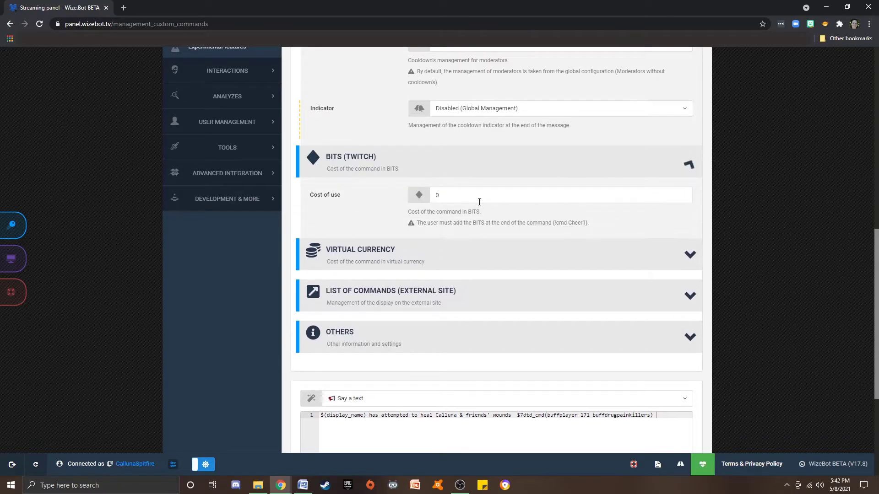
pyautogui.click(689, 165)
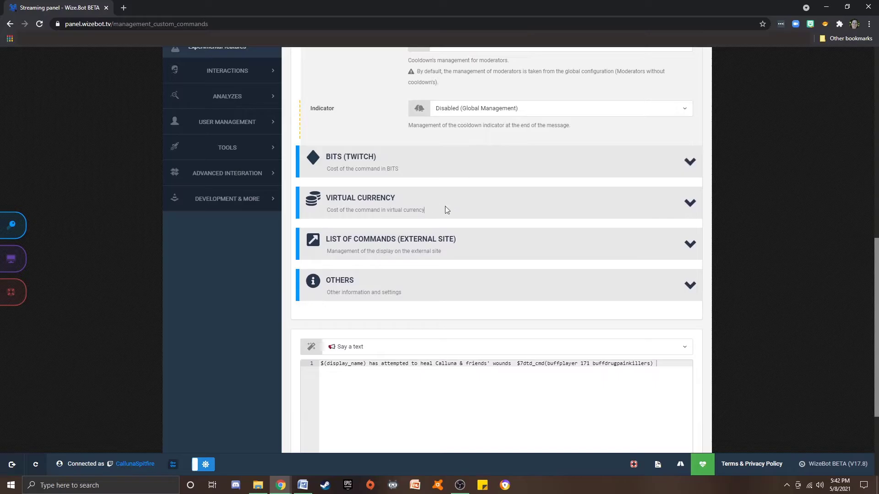
pyautogui.click(691, 204)
pyautogui.moveTo(460, 236); pyautogui.dragTo(403, 237)
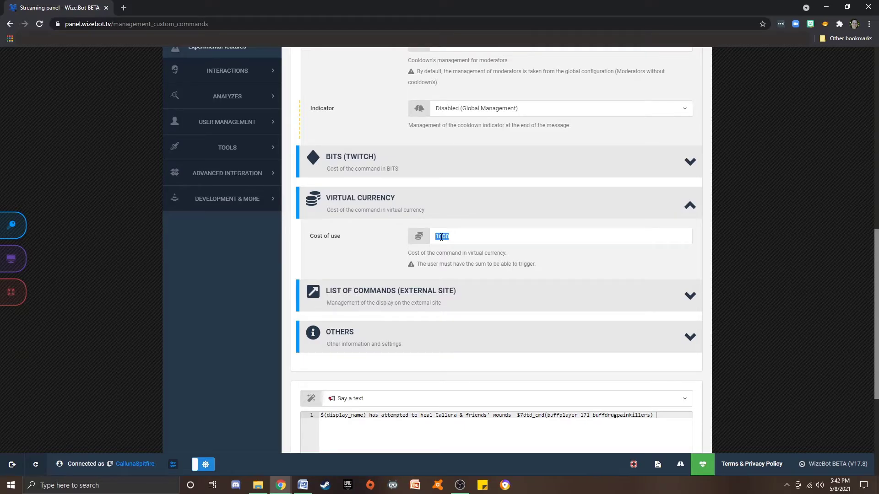
pyautogui.scroll(-1, 520, 226)
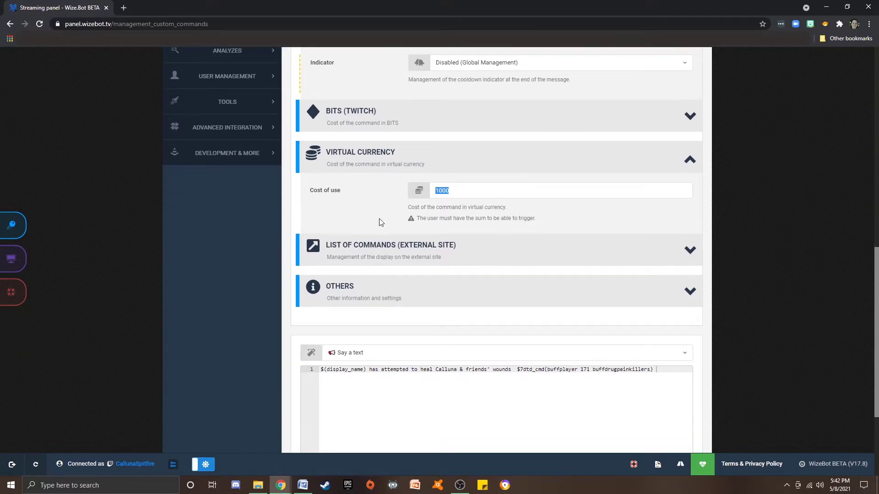
# Show the command's external site settings, open the public command list and examine the listed descriptions and cooldown notes
pyautogui.scroll(-1, 529, 216)
pyautogui.click(688, 205)
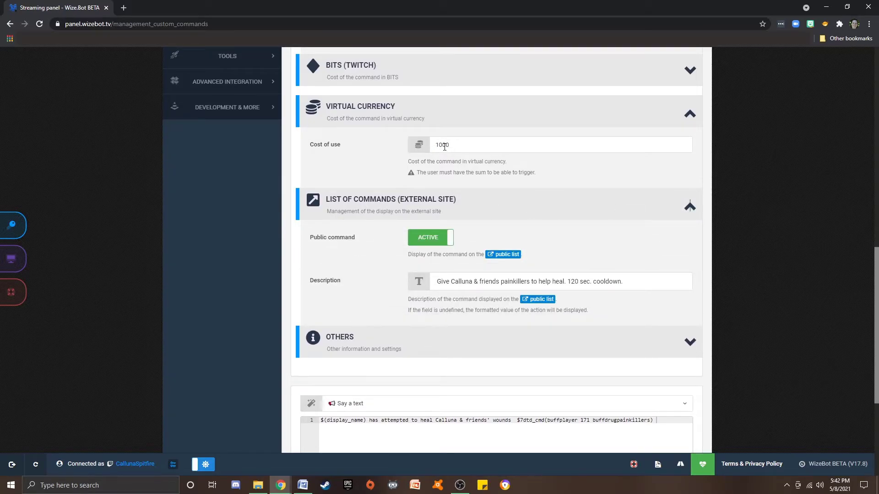
pyautogui.scroll(-1, 475, 157)
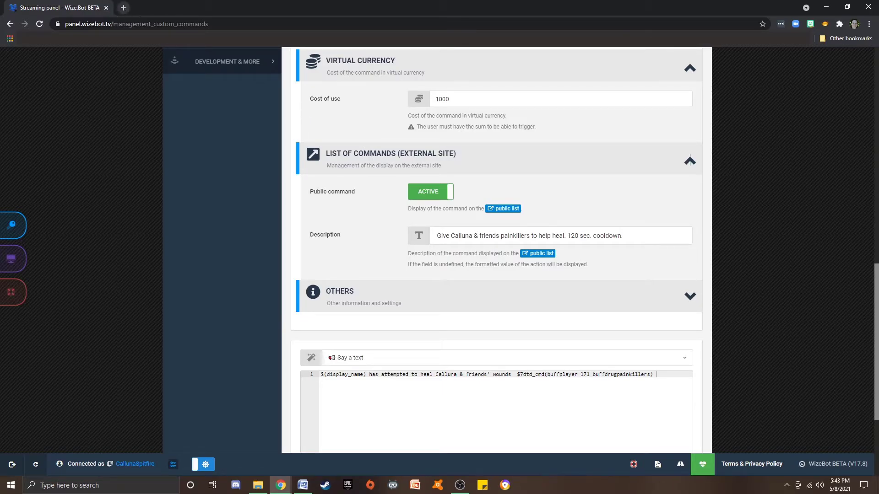
pyautogui.click(507, 209)
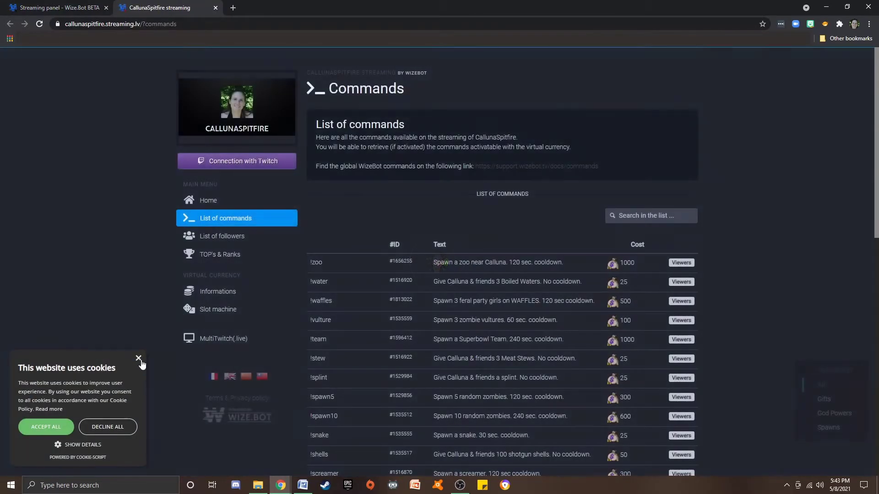
pyautogui.click(139, 359)
pyautogui.scroll(-2, 394, 208)
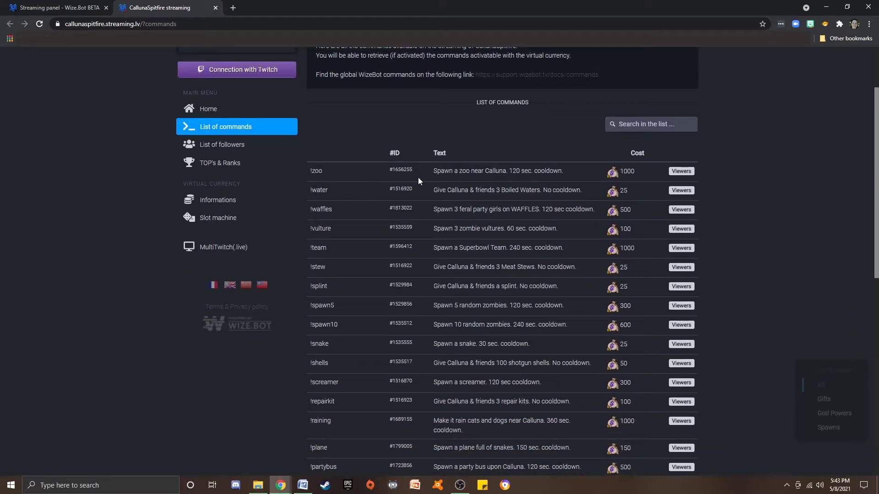
pyautogui.moveTo(564, 171); pyautogui.dragTo(508, 171)
pyautogui.click(527, 178)
# Return to the "!examplebuff" editor and examine the public description with its cooldown note
pyautogui.click(77, 10)
pyautogui.moveTo(432, 234); pyautogui.dragTo(524, 236)
pyautogui.moveTo(622, 237); pyautogui.dragTo(570, 235)
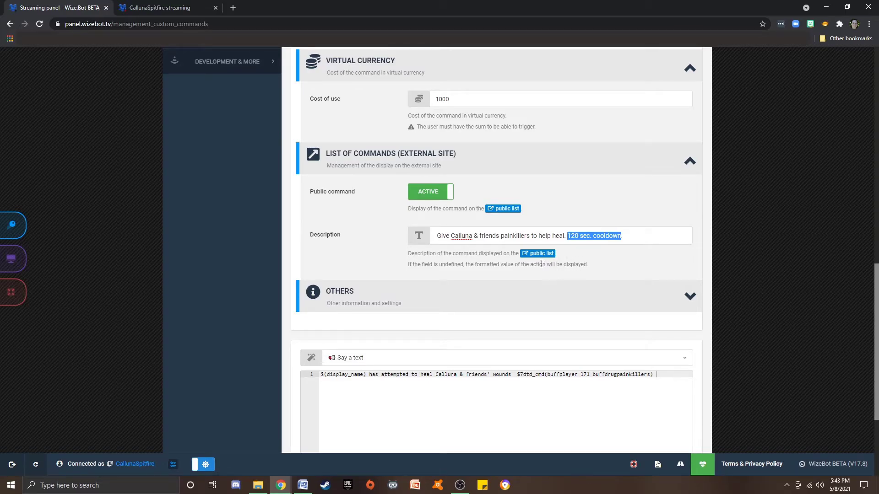
pyautogui.scroll(-3, 623, 270)
pyautogui.scroll(3, 609, 268)
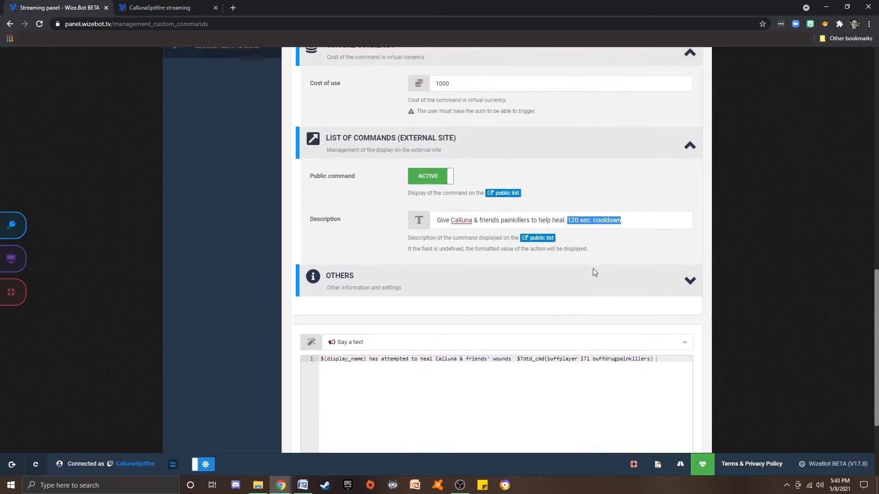
# Examine the usage counter and creator information among the command's other settings, then collapse that section
pyautogui.click(688, 298)
pyautogui.scroll(-1, 593, 288)
pyautogui.scroll(-1, 595, 272)
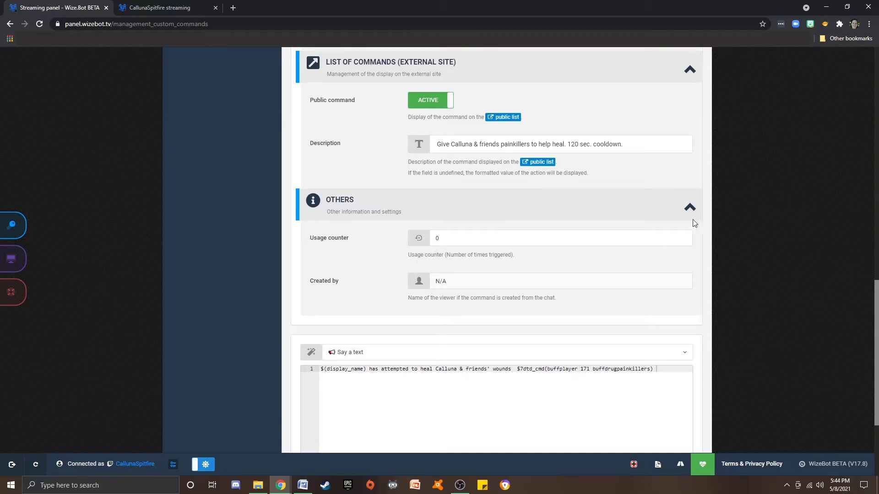
pyautogui.click(689, 207)
# Open the sound configuration of "!examplebuff" and examine its trigger zone, sound file, volume and instant launch settings
pyautogui.scroll(8, 689, 211)
pyautogui.scroll(8, 662, 206)
pyautogui.click(567, 195)
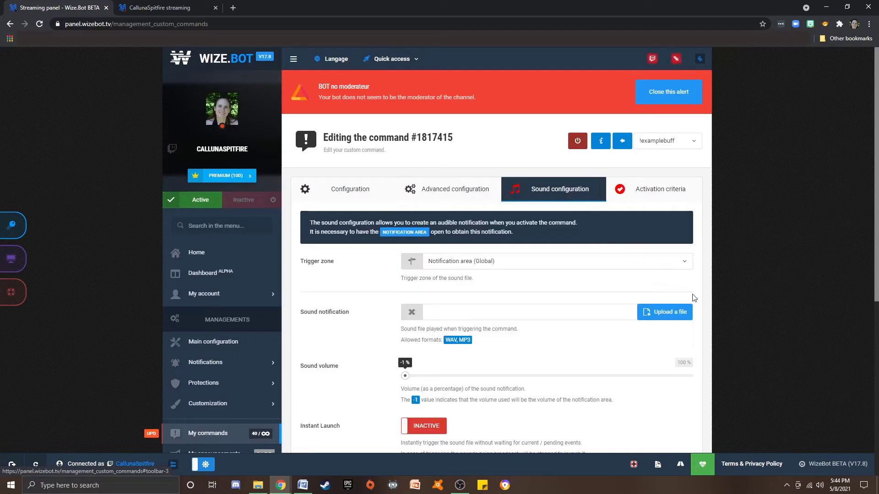
pyautogui.scroll(-2, 694, 298)
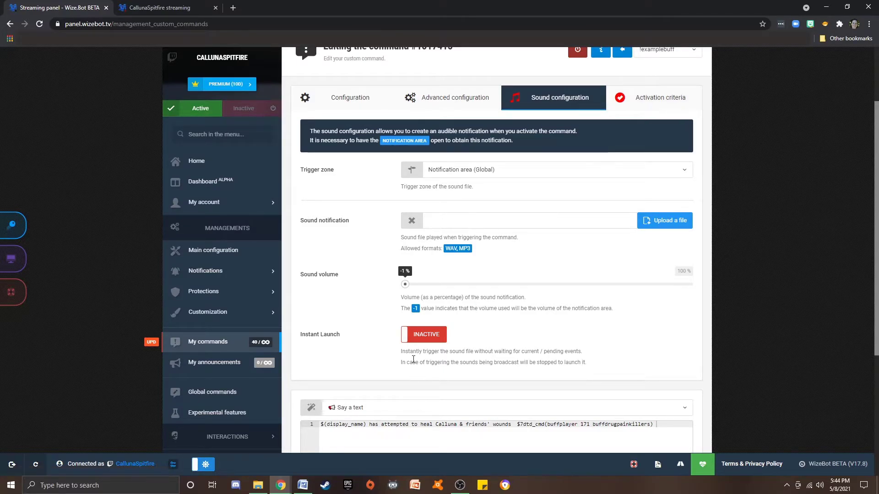
# Open the activation criteria of "!examplebuff" and examine the choices for type of live and online status
pyautogui.click(643, 106)
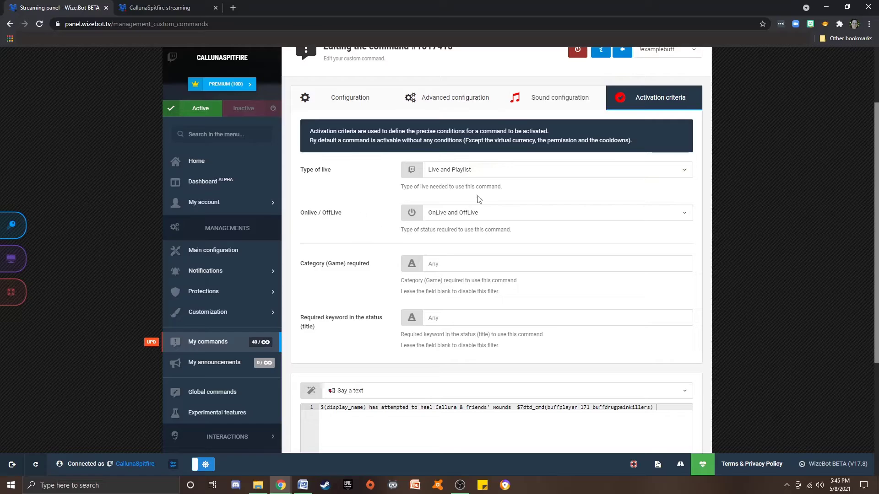
pyautogui.click(501, 215)
pyautogui.click(500, 214)
pyautogui.click(491, 174)
pyautogui.click(492, 174)
pyautogui.scroll(-2, 613, 298)
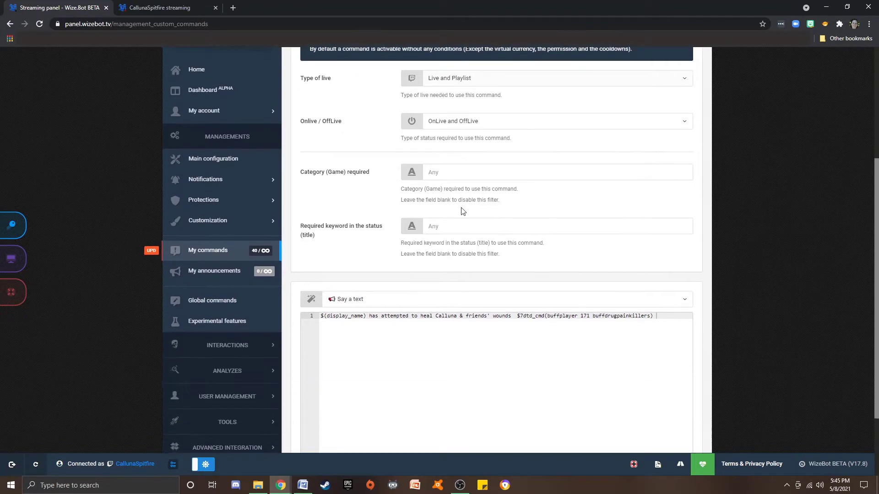
# Try "7 Days to Die" as the required game category and clear the field again
pyautogui.click(434, 172)
pyautogui.write('7 Days to Die')
pyautogui.moveTo(463, 173); pyautogui.dragTo(431, 175)
pyautogui.click(474, 175)
pyautogui.moveTo(473, 174); pyautogui.dragTo(421, 173)
pyautogui.press('BackSpace')
# Try "Spawns" and "Wizebot" as the required keyword in the stream title and clear the field again
pyautogui.write('Spawns')
pyautogui.moveTo(450, 224); pyautogui.dragTo(426, 223)
pyautogui.write('Wizebot')
pyautogui.moveTo(452, 225); pyautogui.dragTo(401, 224)
pyautogui.press('BackSpace')
# Open the 7 Days to Die game integration settings and bring up the linked documentation on advanced command execution
pyautogui.scroll(1, 468, 215)
pyautogui.scroll(2, 515, 197)
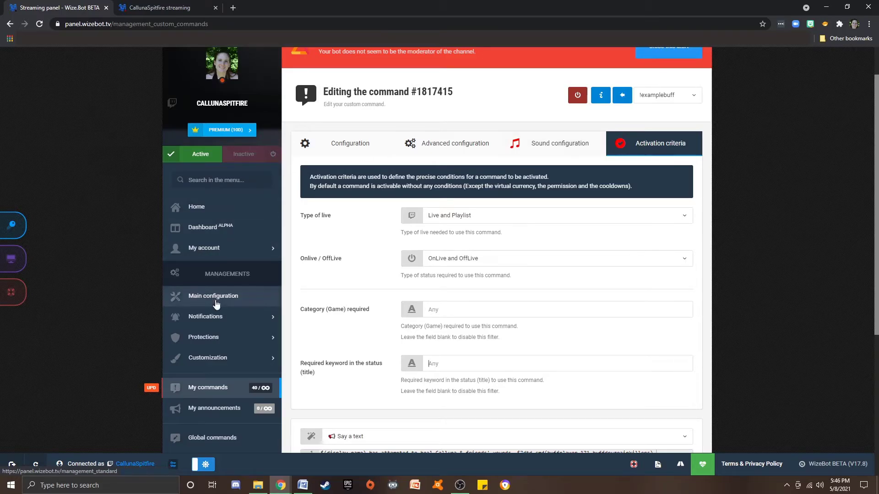
pyautogui.scroll(-5, 217, 312)
pyautogui.click(248, 357)
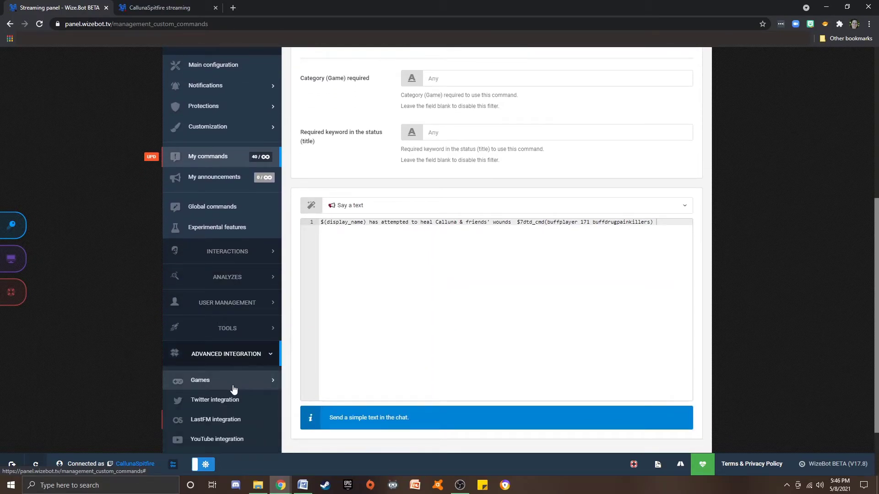
pyautogui.click(242, 387)
pyautogui.click(213, 403)
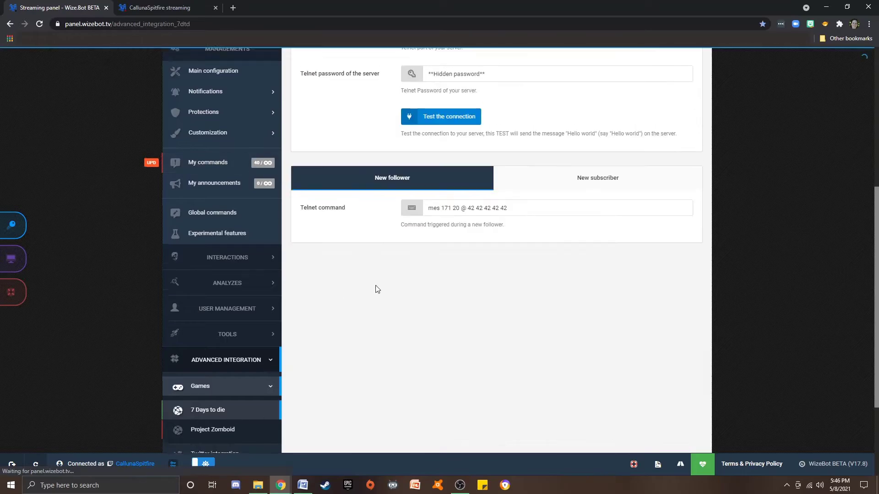
pyautogui.click(620, 143)
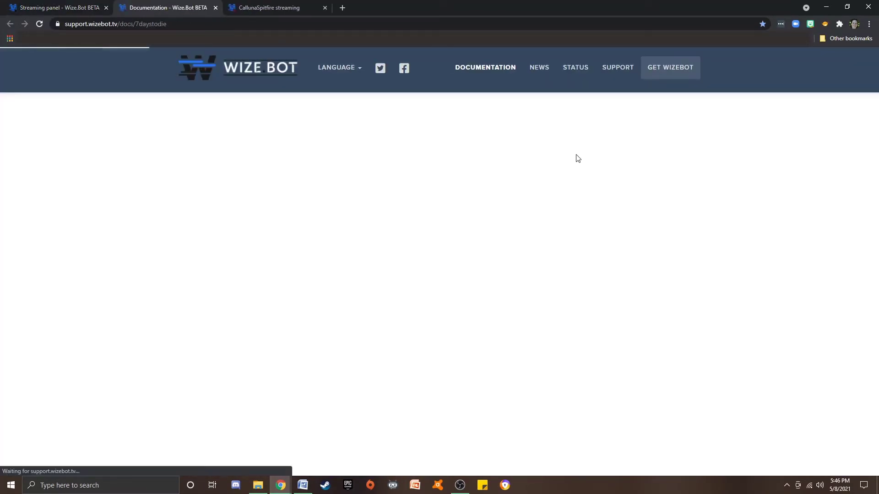
pyautogui.scroll(-1, 530, 274)
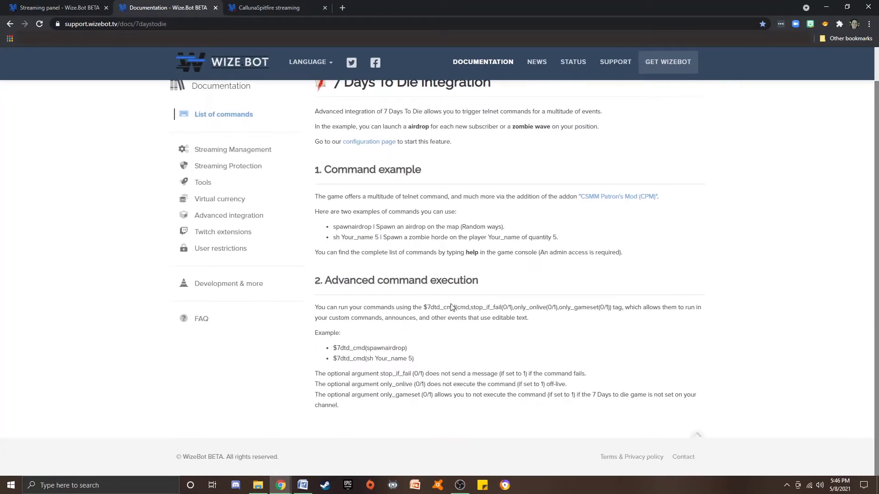
# Examine the documentation's explanations of the optional arguments stop_if_fail, only_onlive and only_gameset
pyautogui.moveTo(314, 375); pyautogui.dragTo(339, 407)
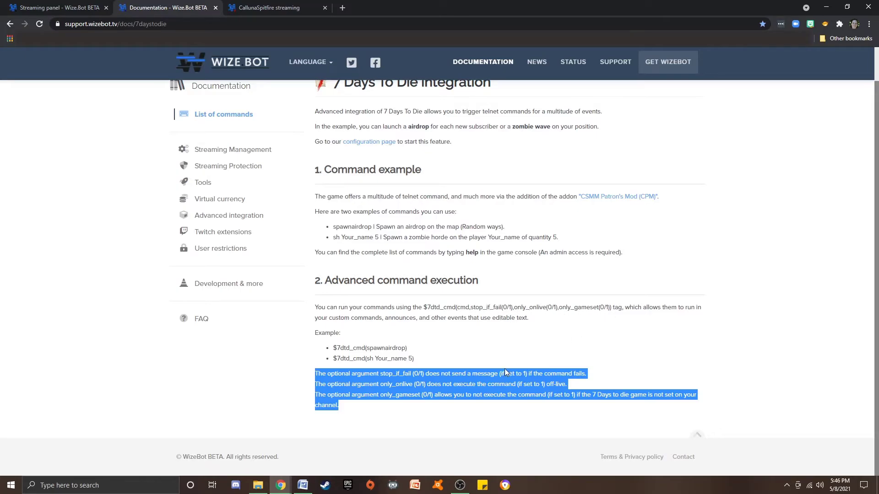
pyautogui.click(598, 374)
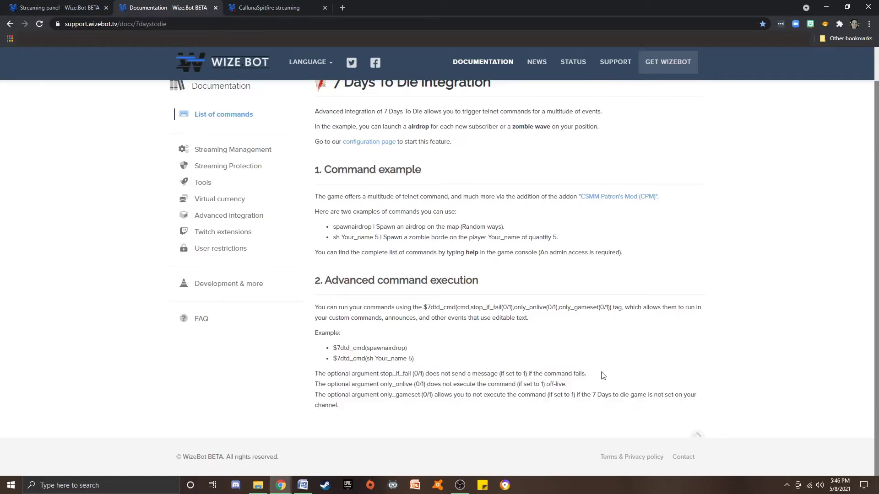
pyautogui.moveTo(354, 373); pyautogui.dragTo(399, 373)
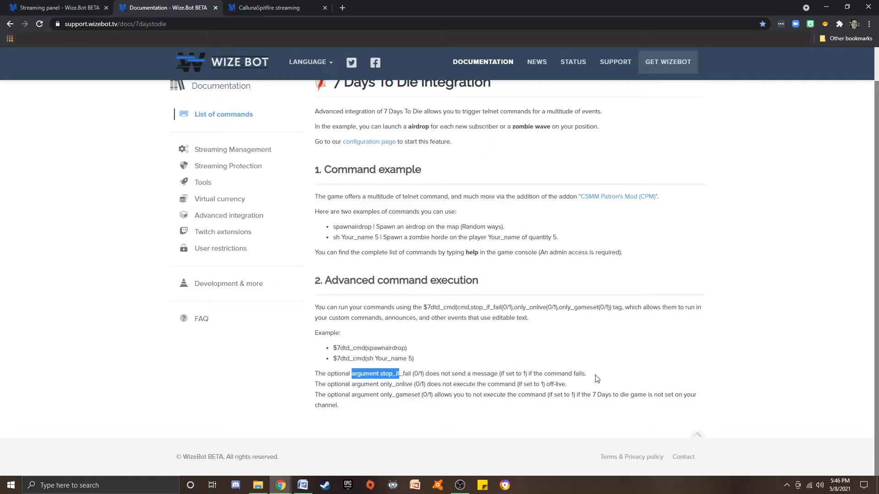
pyautogui.moveTo(594, 374); pyautogui.dragTo(537, 376)
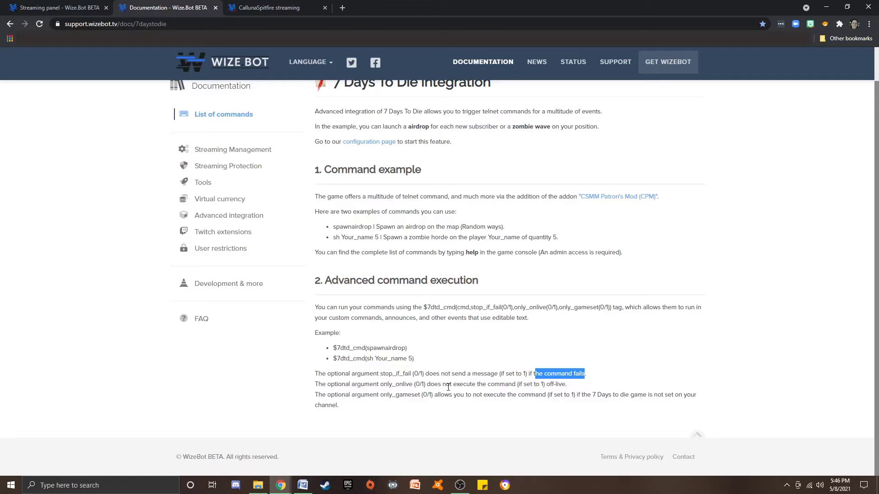
pyautogui.moveTo(482, 384); pyautogui.dragTo(532, 385)
pyautogui.click(567, 385)
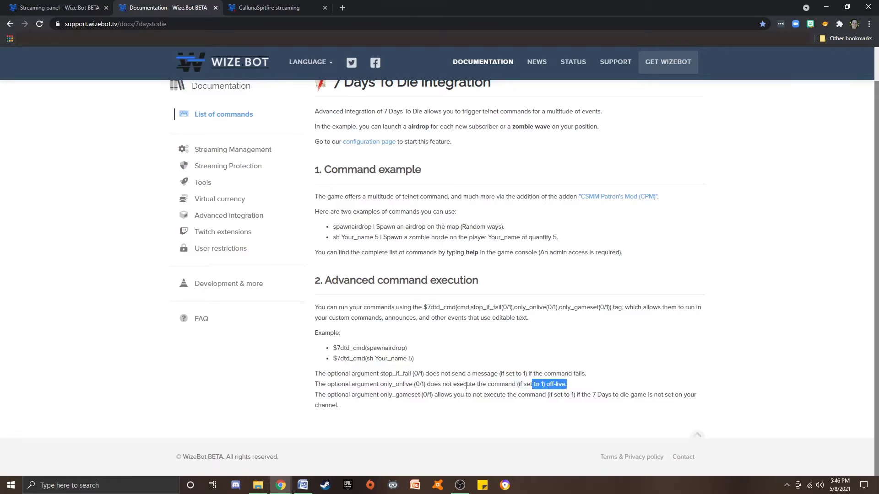
pyautogui.click(595, 395)
pyautogui.moveTo(539, 395); pyautogui.dragTo(639, 397)
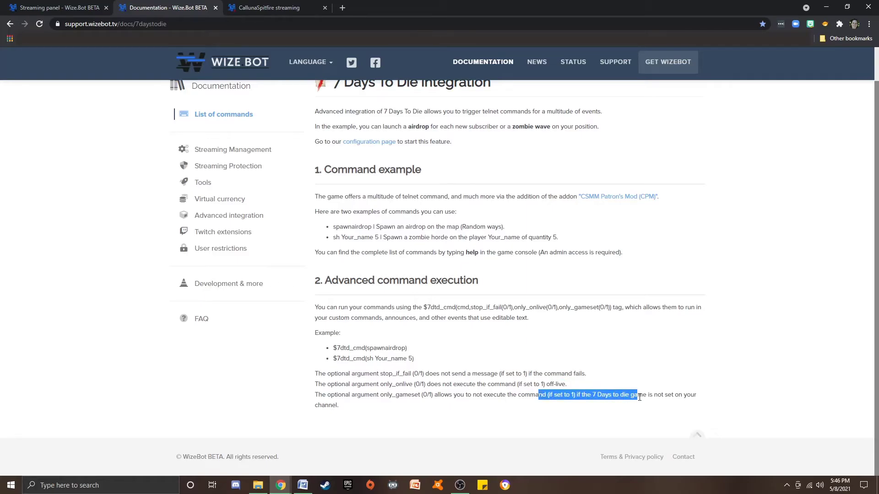
pyautogui.click(603, 396)
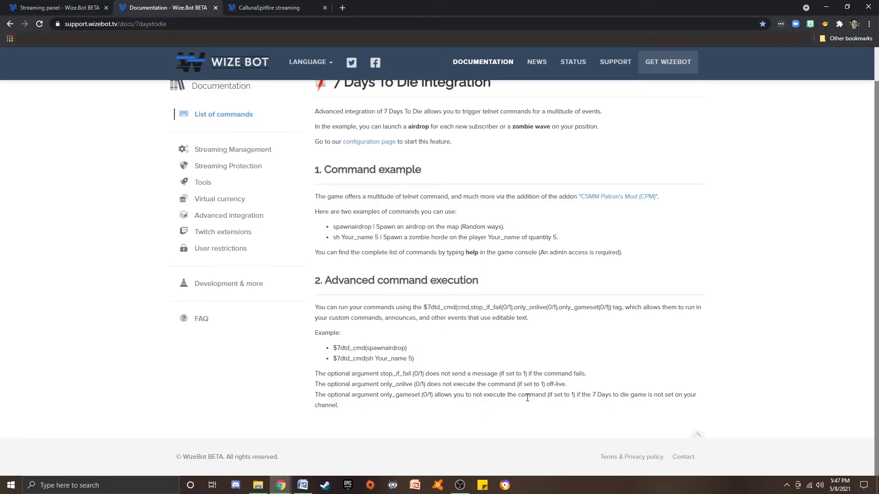
# Return to the streaming panel and open the activation criteria of the "!examplebuff" command
pyautogui.click(60, 9)
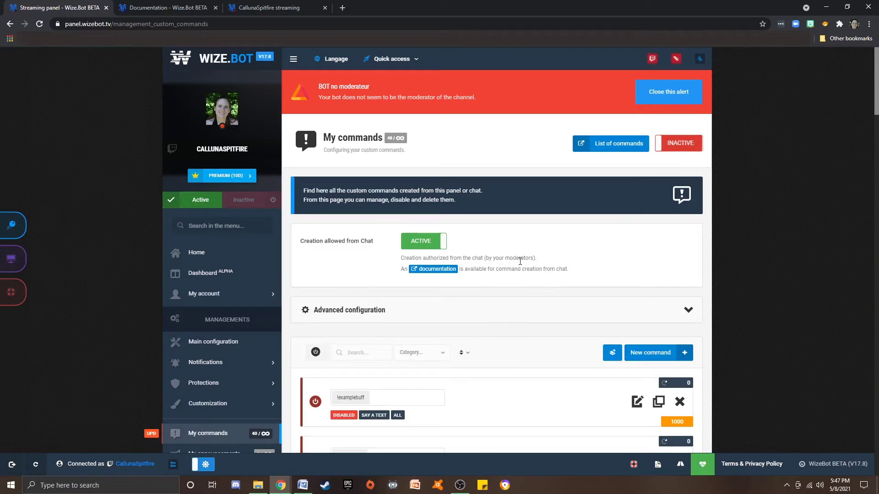
pyautogui.scroll(-3, 549, 256)
pyautogui.click(638, 261)
pyautogui.scroll(2, 662, 191)
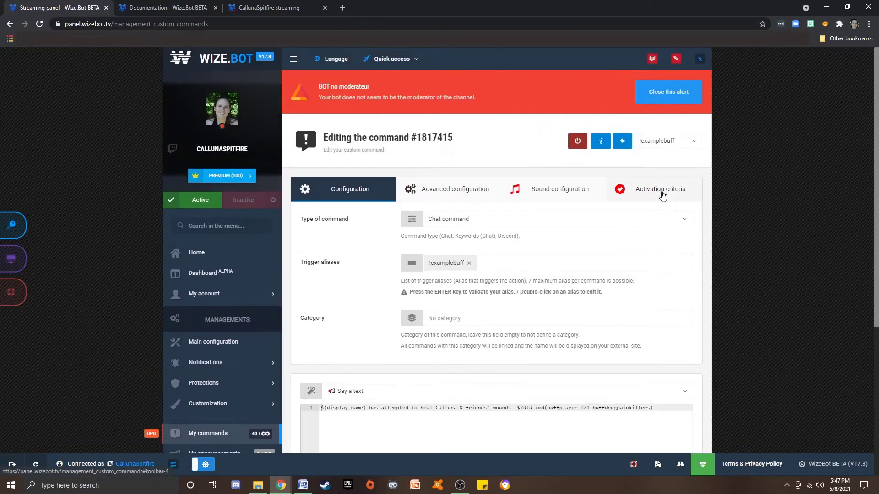
pyautogui.click(668, 189)
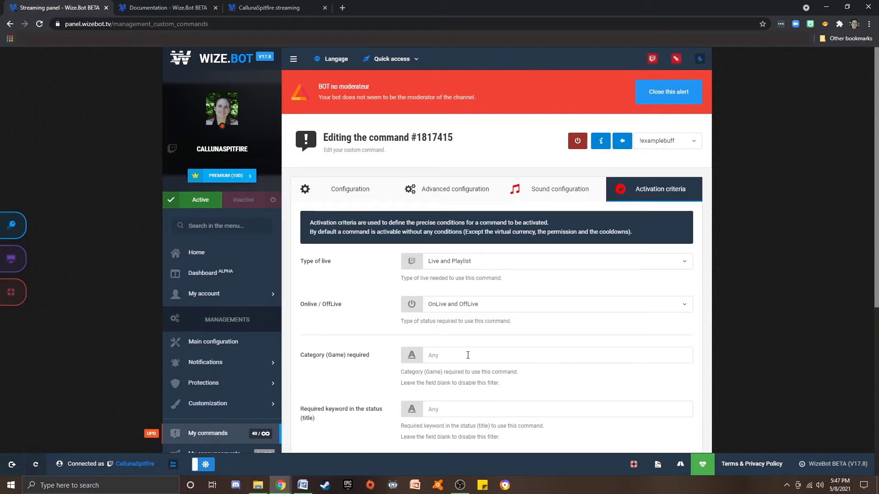
pyautogui.scroll(-2, 471, 355)
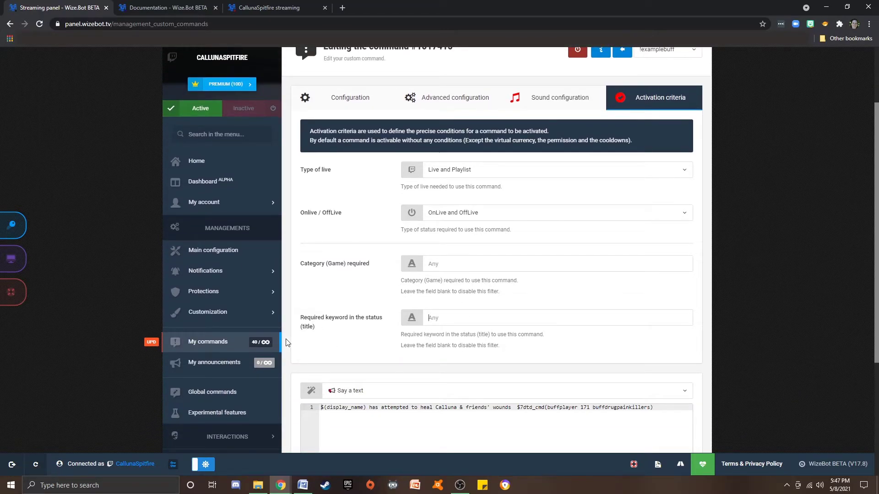
# Add the arguments "1,0,0" after buffdrugpainkillers inside the $7dtd_cmd tag of "!examplebuff" and save the command
pyautogui.click(438, 317)
pyautogui.write('1,0, 0')
pyautogui.press('Left')
pyautogui.press('BackSpace')
pyautogui.hotkey('ctrl', 's')
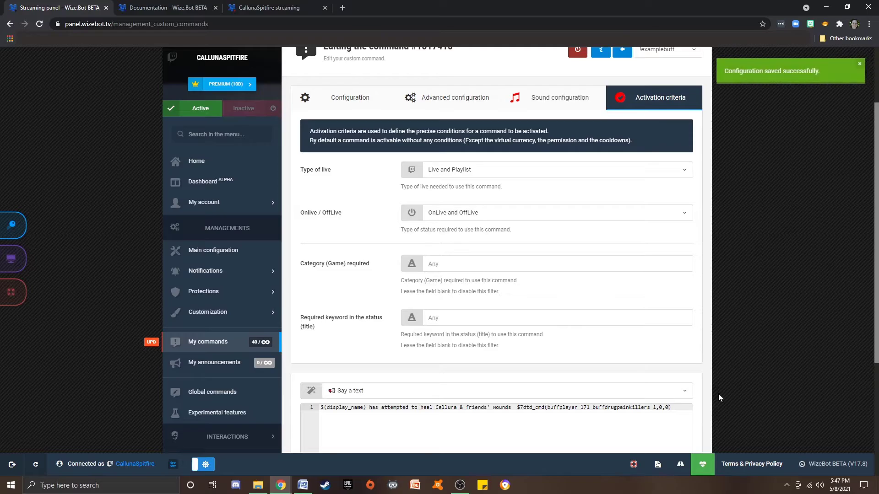
# Remove the "1,0,0" arguments from the $7dtd_cmd tag so it reads "buffplayer 171 buffdrugpainkillers"
pyautogui.click(667, 408)
pyautogui.press('BackSpace')
pyautogui.press('BackSpace')
pyautogui.press('BackSpace')
pyautogui.press('BackSpace')
pyautogui.press('BackSpace')
pyautogui.press('BackSpace')
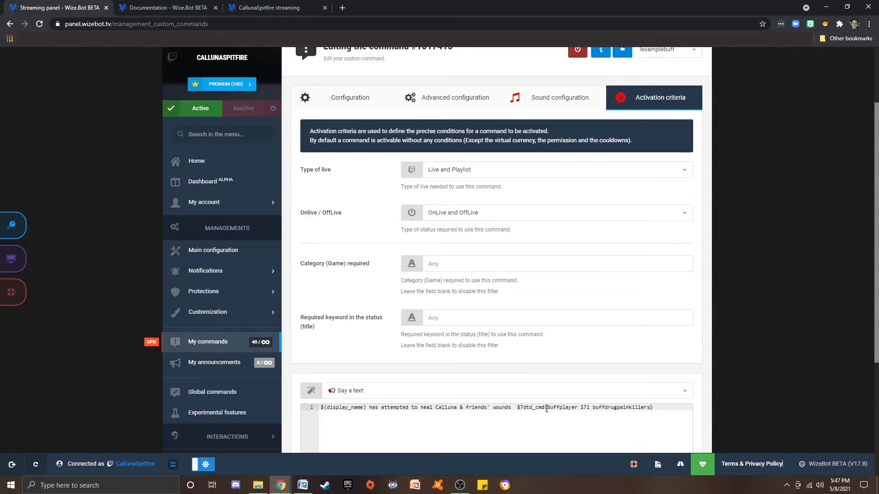
pyautogui.moveTo(546, 408); pyautogui.dragTo(649, 410)
pyautogui.click(649, 409)
pyautogui.write('s')
# Open the 7 Days to Die game integration settings and examine the telnet command for a new follower
pyautogui.scroll(-4, 153, 275)
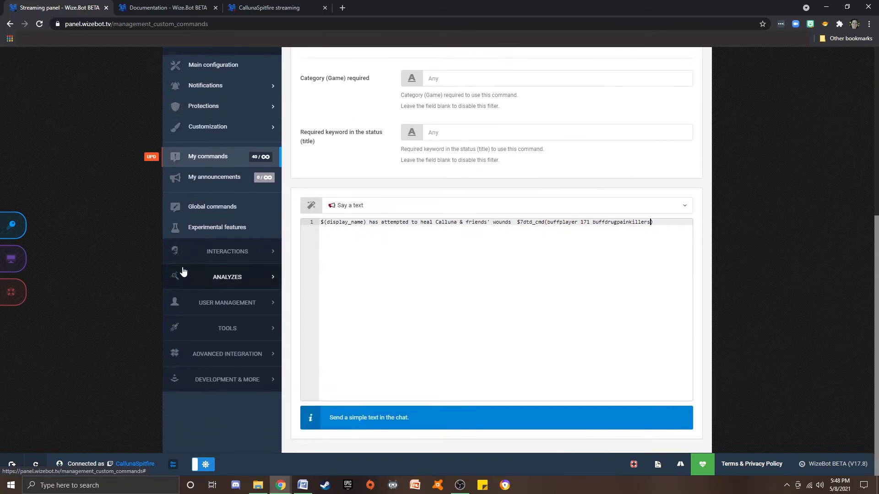
pyautogui.click(237, 354)
pyautogui.click(225, 379)
pyautogui.click(216, 404)
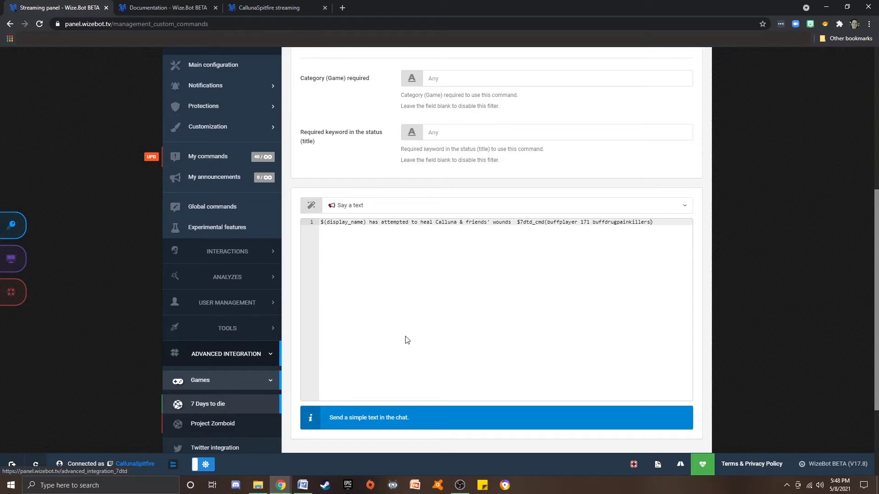
pyautogui.scroll(-2, 456, 210)
pyautogui.scroll(-2, 457, 211)
pyautogui.moveTo(521, 341); pyautogui.dragTo(375, 351)
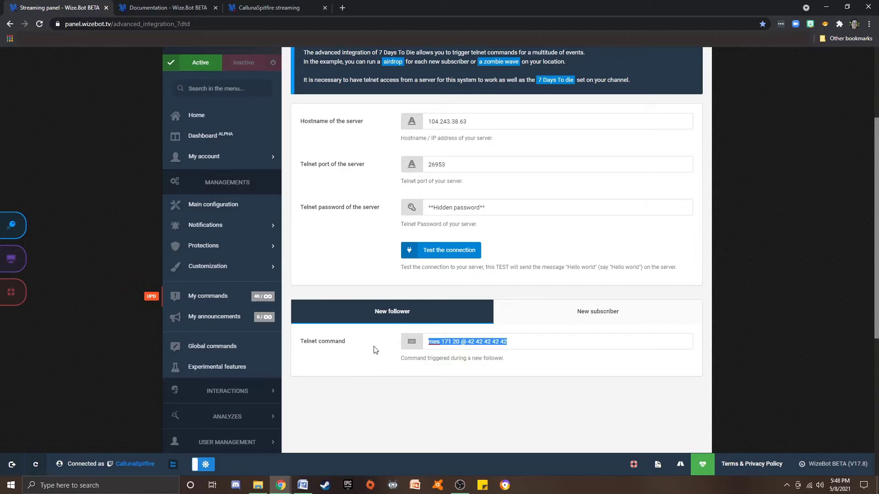
# Examine the telnet commands set for a new subscription and a re-subscription
pyautogui.click(549, 315)
pyautogui.doubleClick(544, 342)
pyautogui.moveTo(520, 346); pyautogui.dragTo(422, 347)
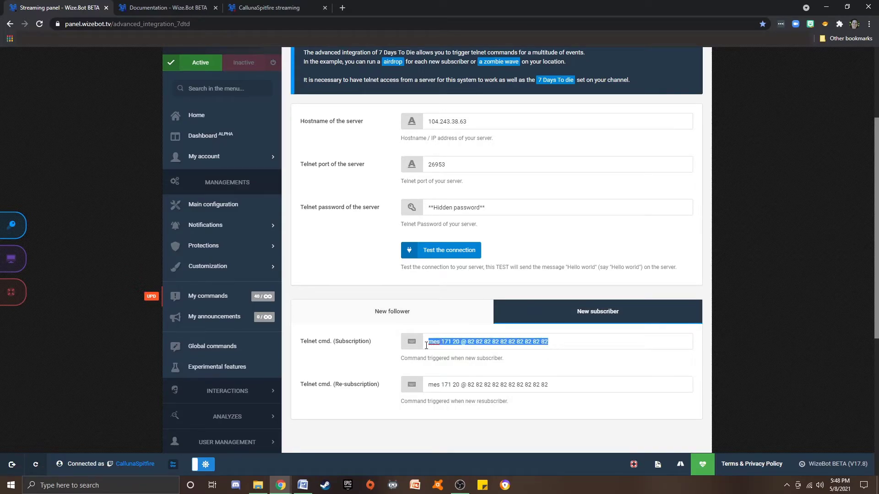
pyautogui.moveTo(565, 383); pyautogui.dragTo(423, 388)
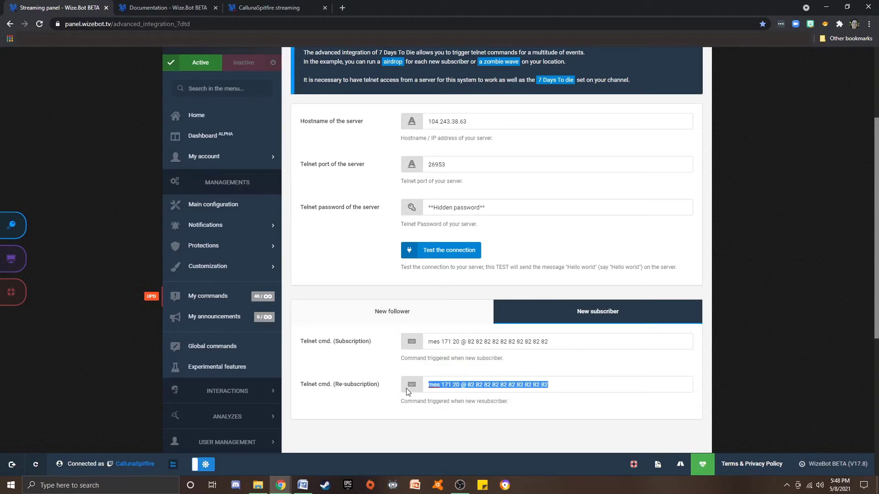
pyautogui.click(363, 403)
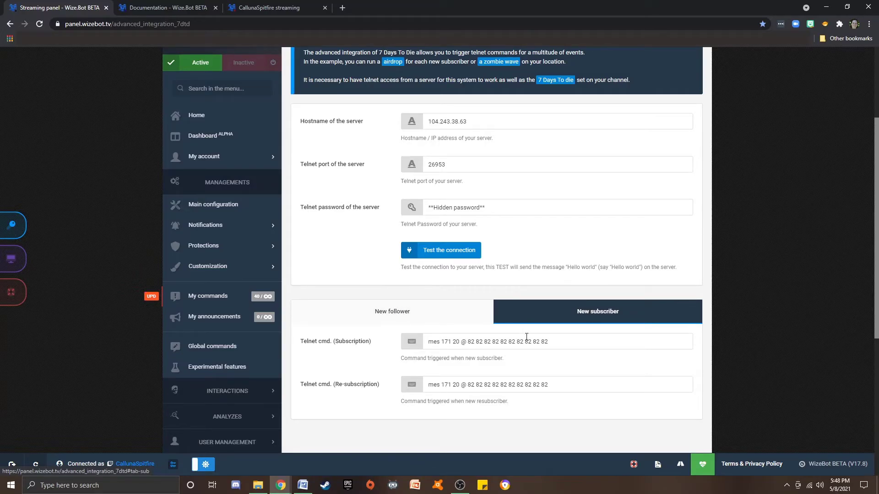
pyautogui.moveTo(546, 341); pyautogui.dragTo(426, 343)
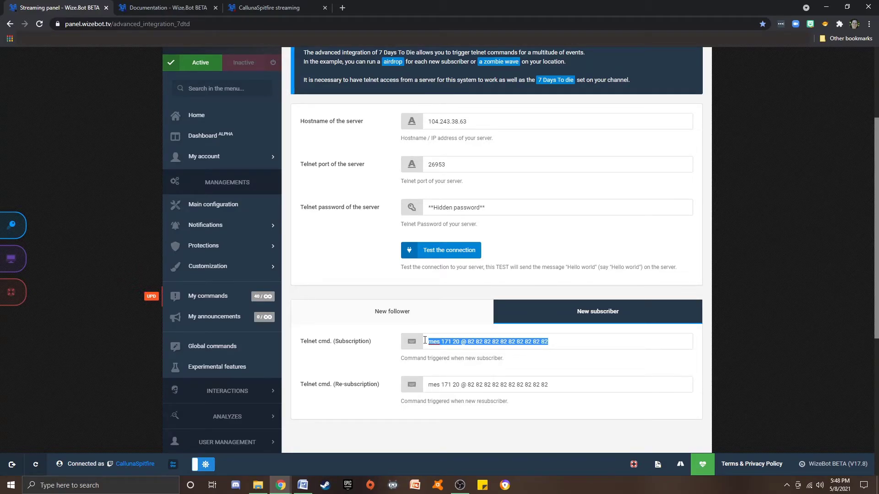
pyautogui.click(408, 314)
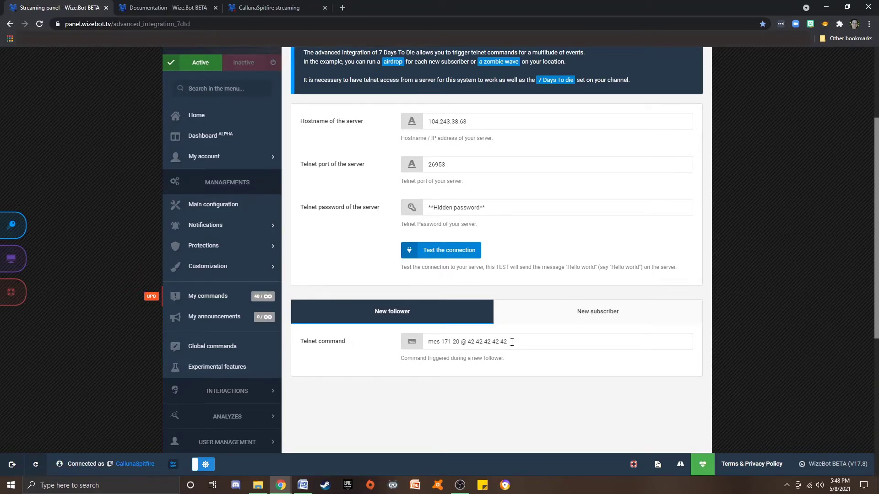
pyautogui.click(544, 323)
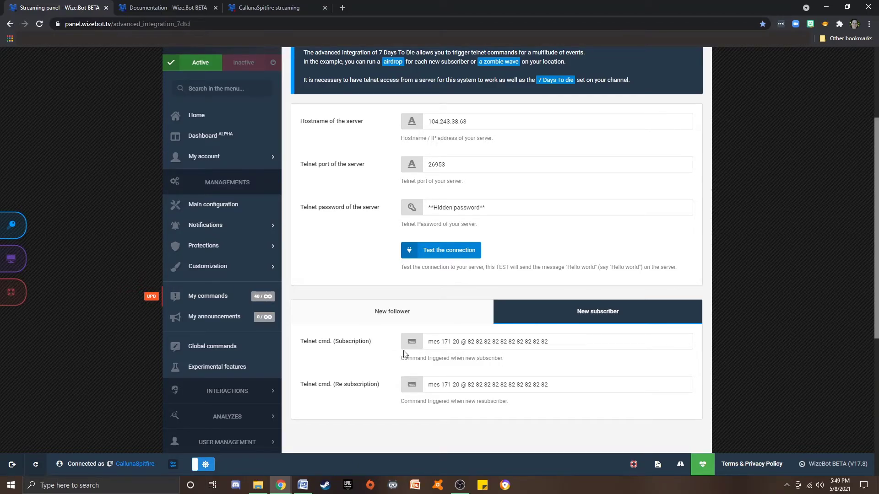
pyautogui.click(401, 320)
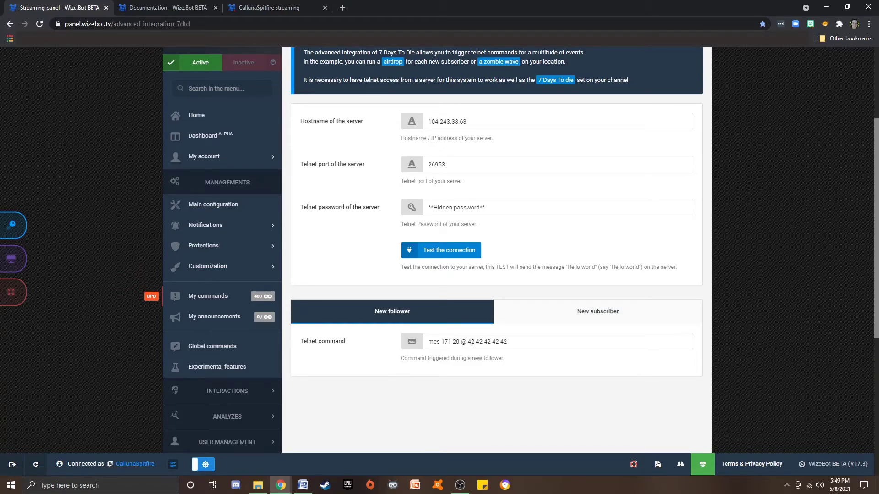
pyautogui.moveTo(467, 342); pyautogui.dragTo(517, 341)
pyautogui.click(516, 341)
pyautogui.moveTo(508, 341); pyautogui.dragTo(424, 339)
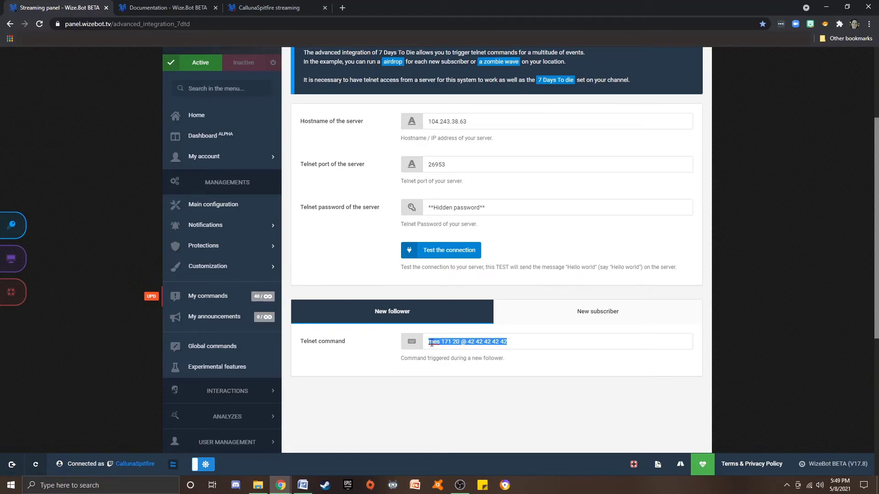
pyautogui.rightClick(433, 343)
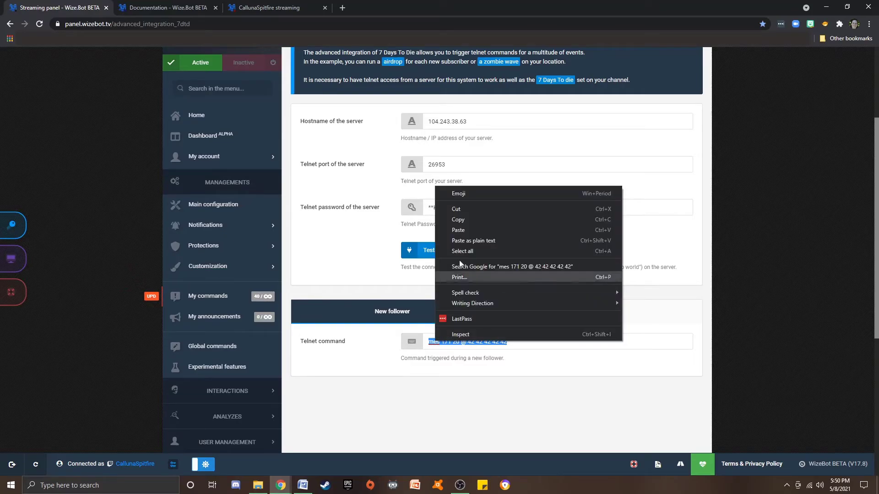
pyautogui.click(458, 220)
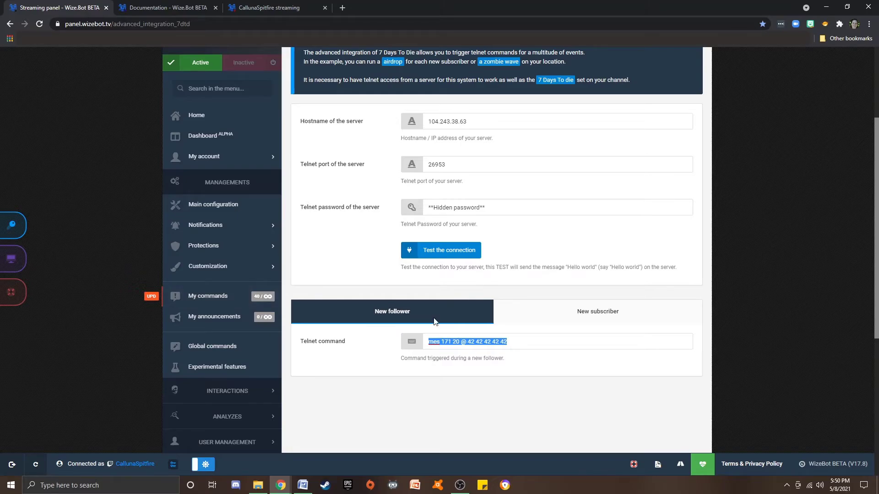
# Reopen "!examplebuff" from the custom commands list and highlight the buffplayer command inside its $7dtd_cmd tag
pyautogui.click(210, 296)
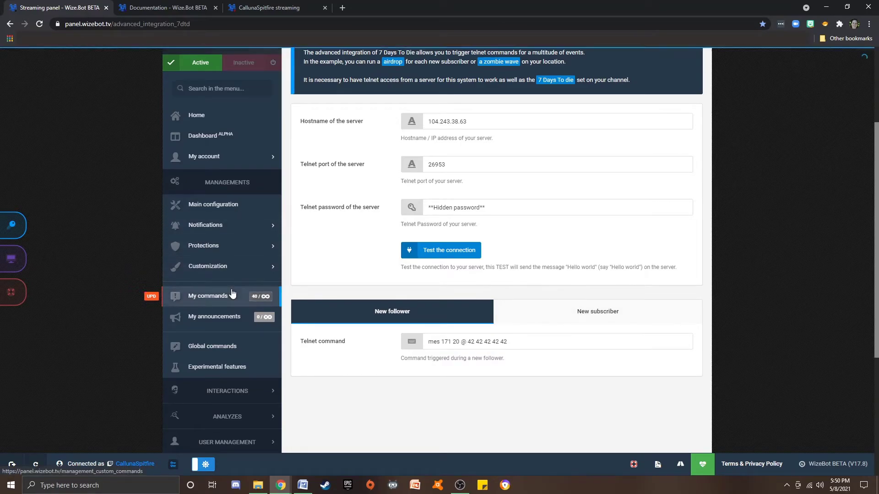
pyautogui.scroll(-3, 530, 311)
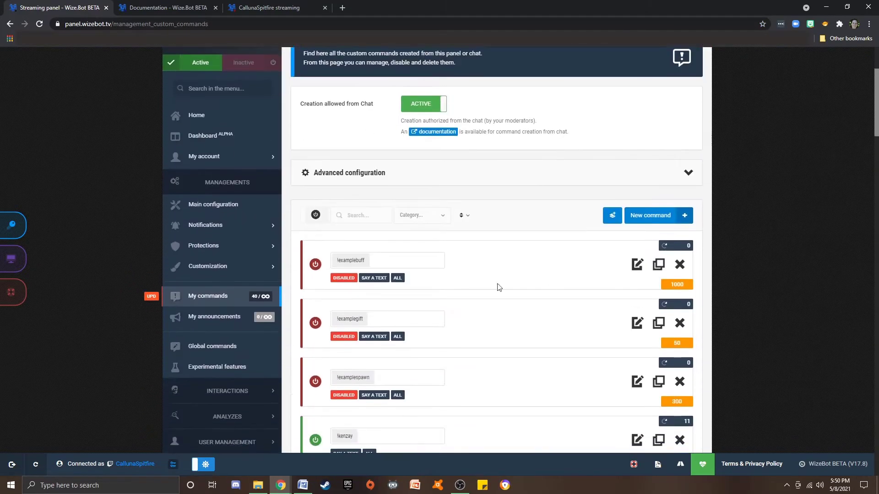
pyautogui.click(636, 269)
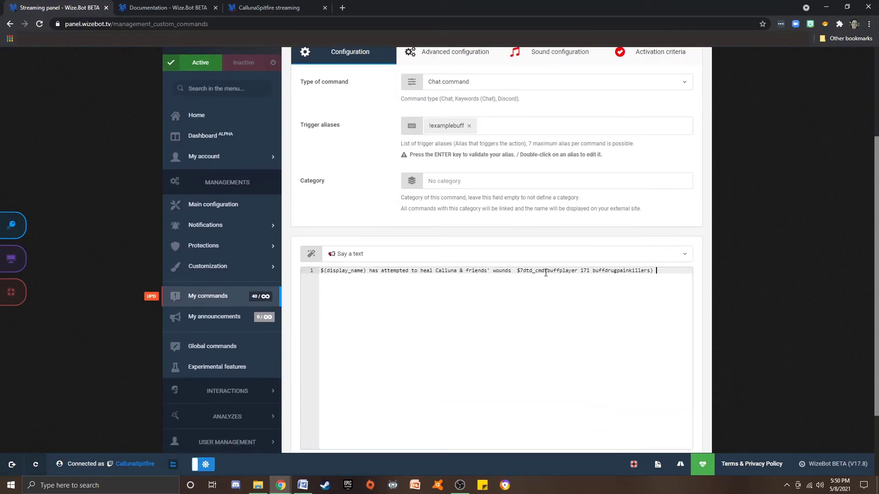
pyautogui.moveTo(650, 270); pyautogui.dragTo(549, 272)
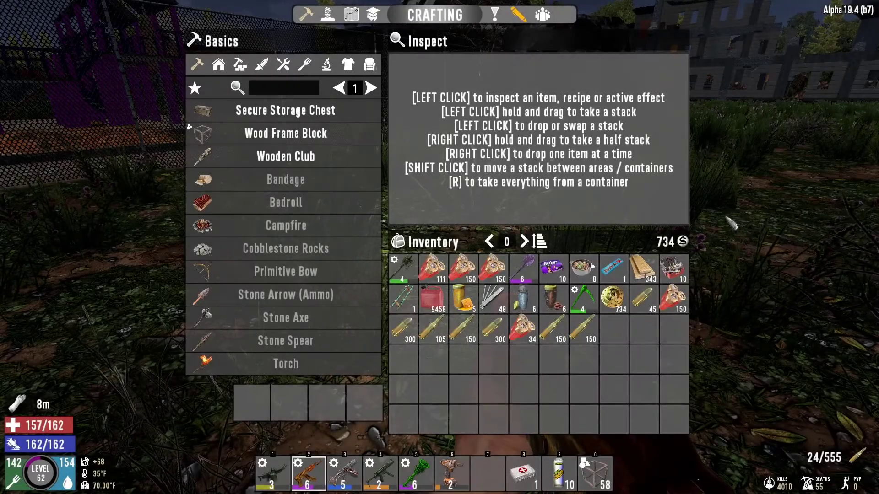
# In 7 Days to Die, leave the inventory, open the console and toggle the debug menu on, off and on again with "dm"
pyautogui.press('Tab')
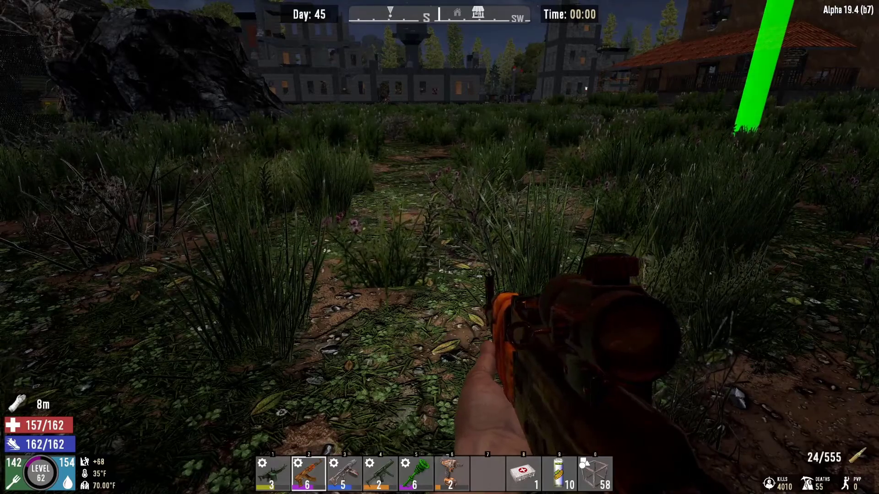
pyautogui.press('F1')
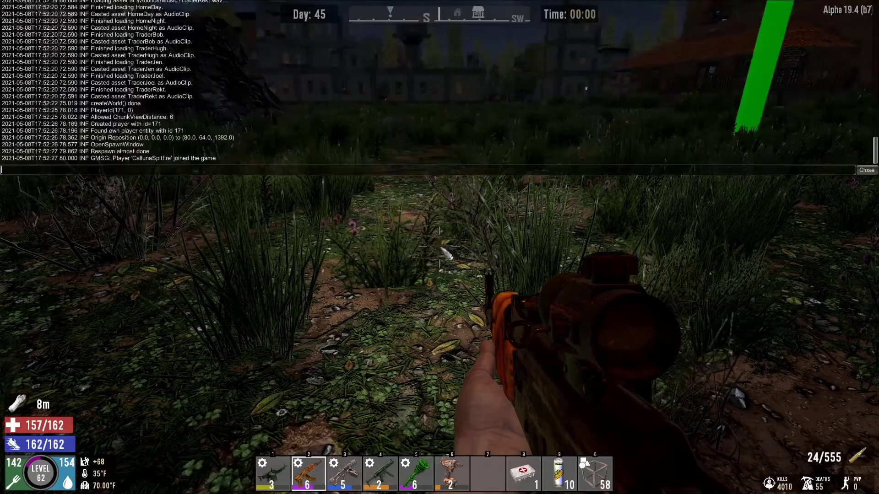
pyautogui.write('dm')
pyautogui.press('Return')
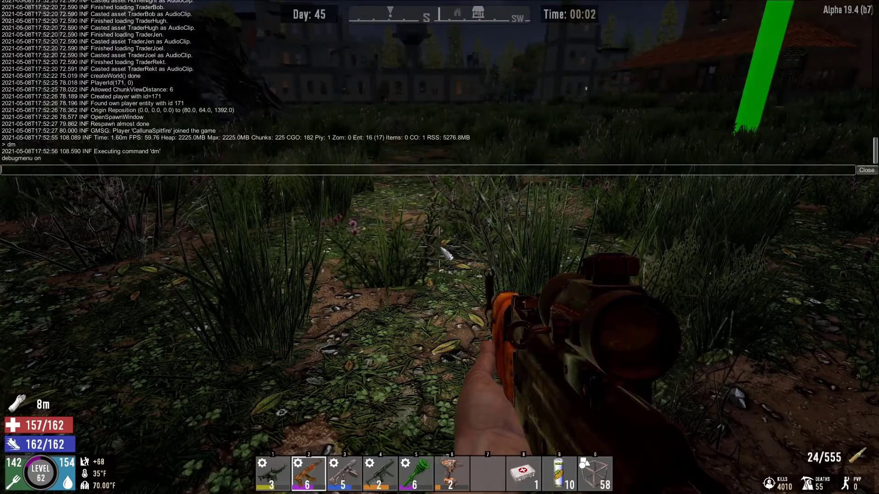
pyautogui.write('dm')
pyautogui.press('Return')
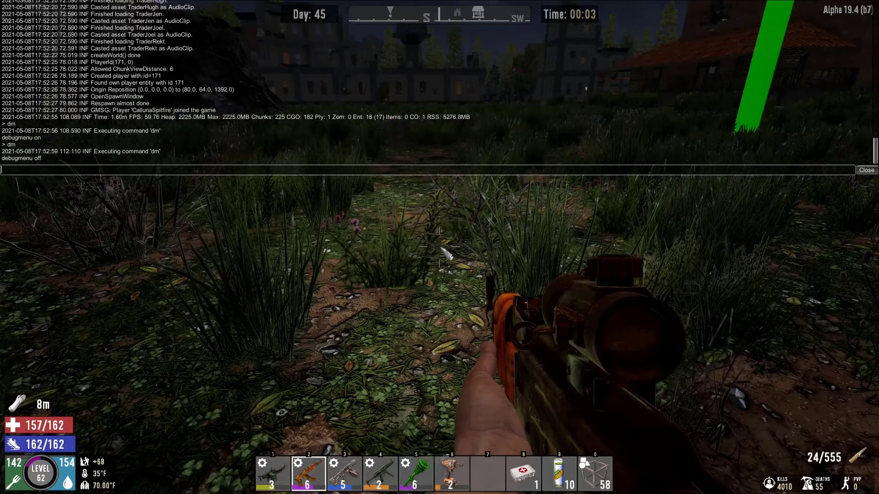
pyautogui.write('dm')
pyautogui.press('Return')
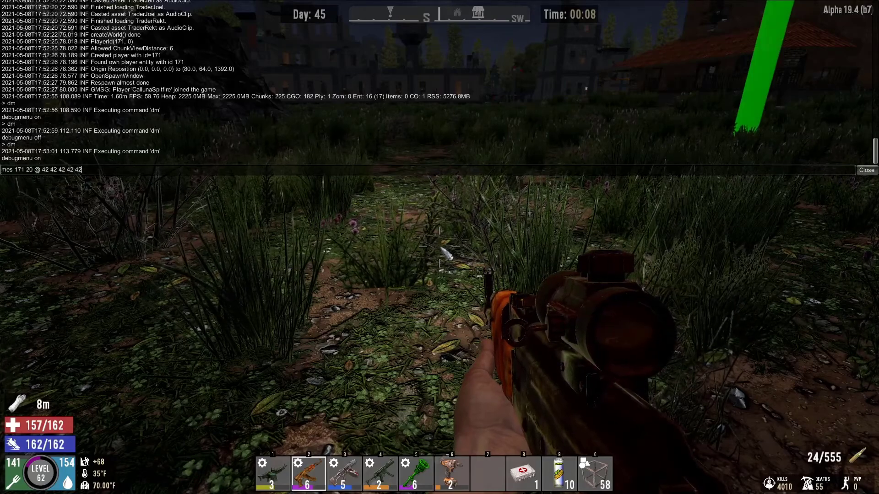
pyautogui.press('Return')
pyautogui.write('1')
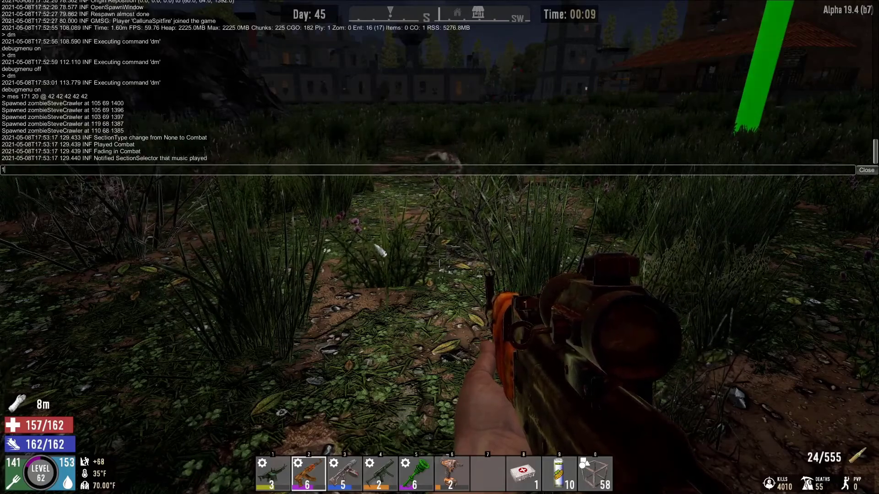
pyautogui.press('F1')
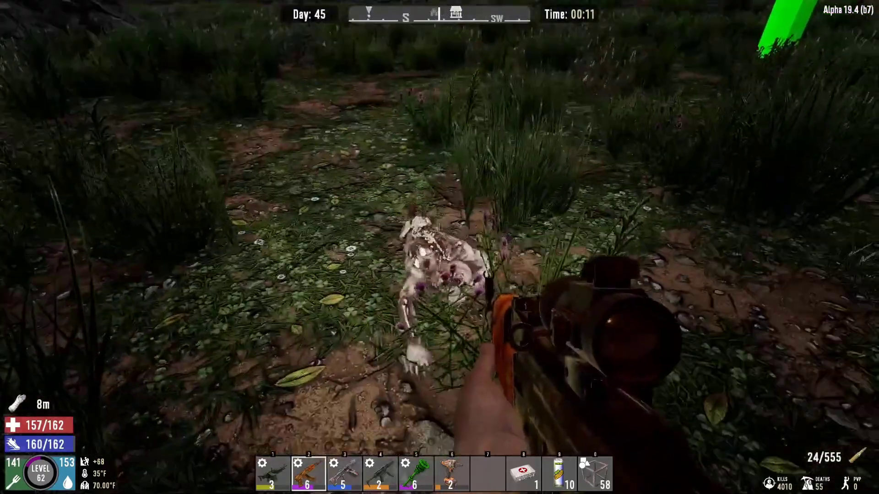
# Shoot the spawned crawler zombies one after another in the grass around the player
pyautogui.click(440, 247)
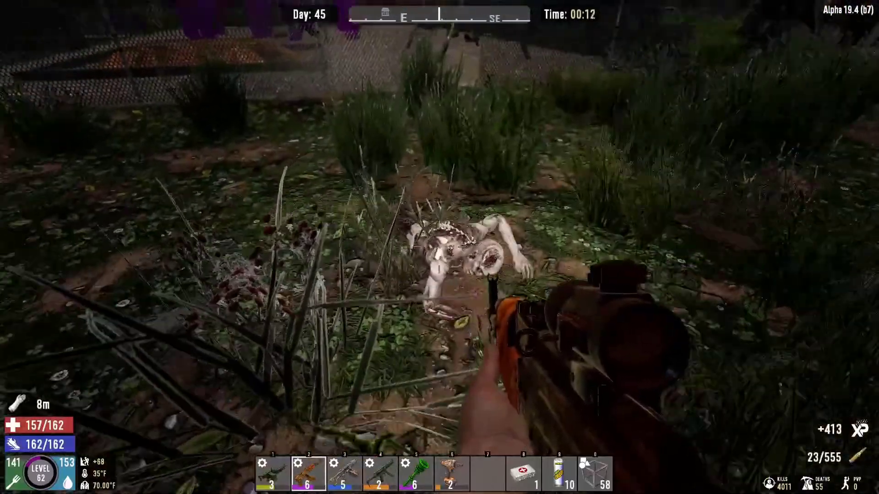
pyautogui.click(439, 247)
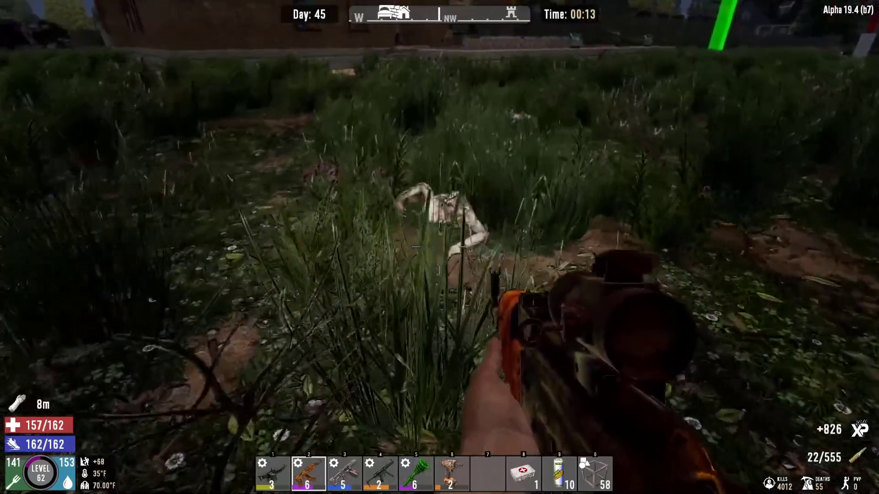
pyautogui.click(439, 247)
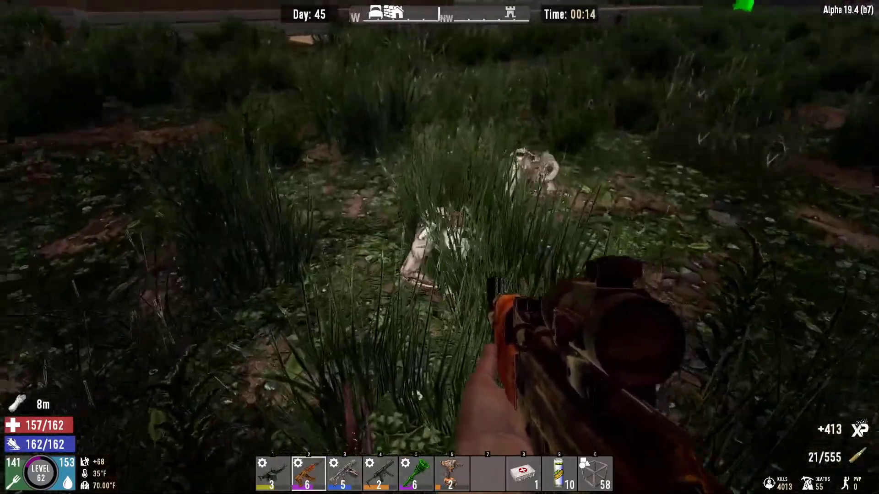
pyautogui.click(439, 247)
pyautogui.click(439, 247)
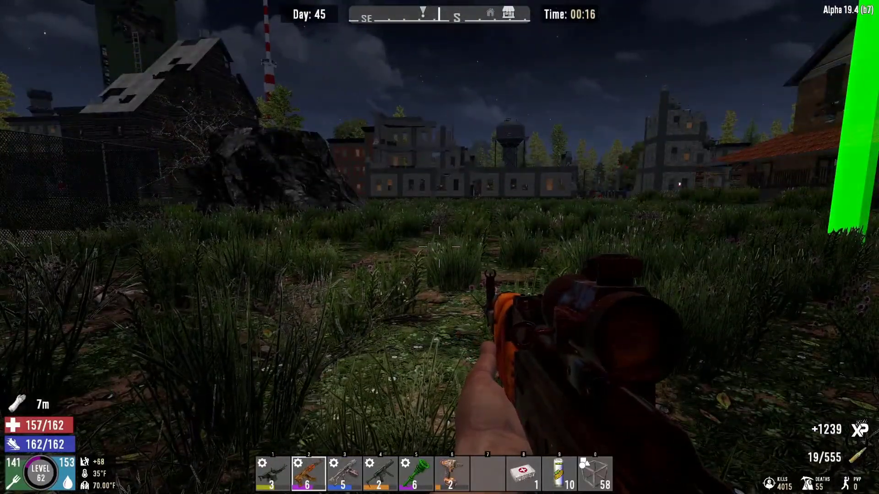
# Reopen the console over the inventory and list all available console commands with "help"
pyautogui.press('Tab')
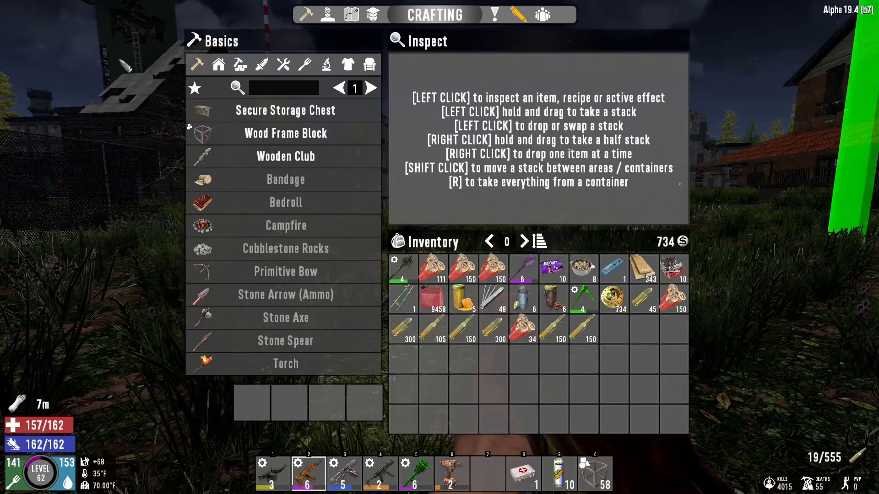
pyautogui.press('F1')
pyautogui.write('help')
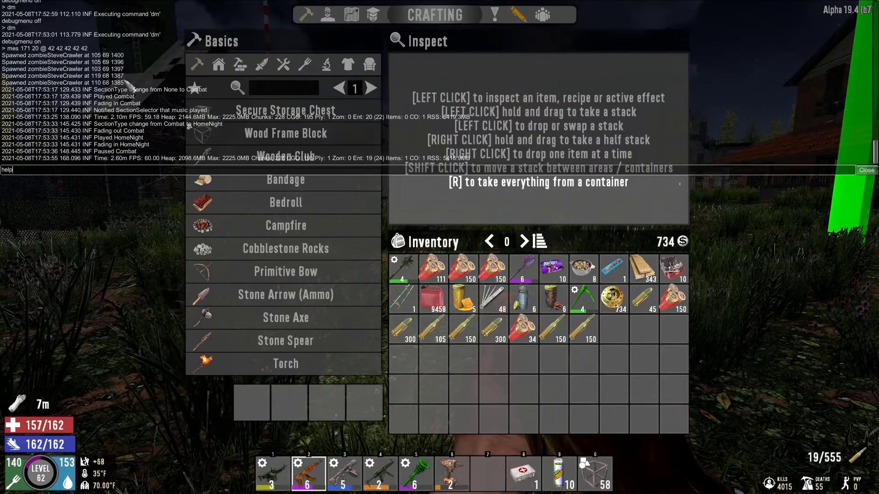
pyautogui.press('Return')
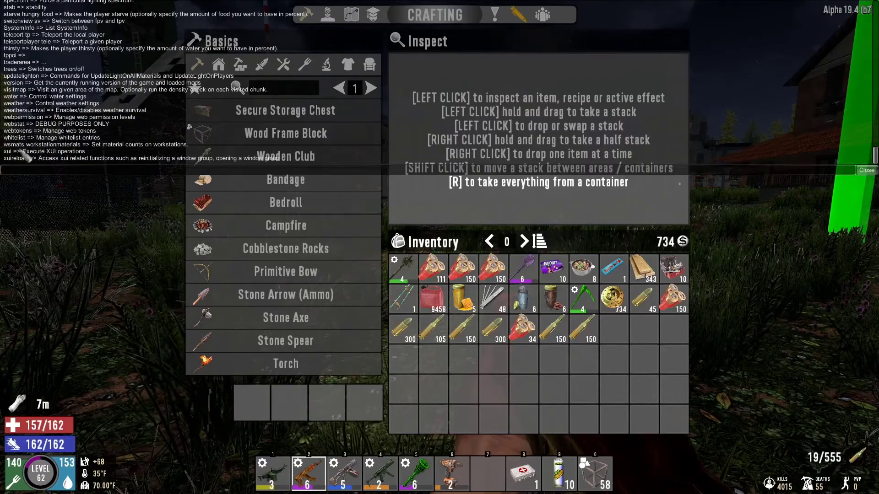
# Examine the later part of the help list, from the spawn and say commands back to the "mm-" commands
pyautogui.scroll(5, 29, 132)
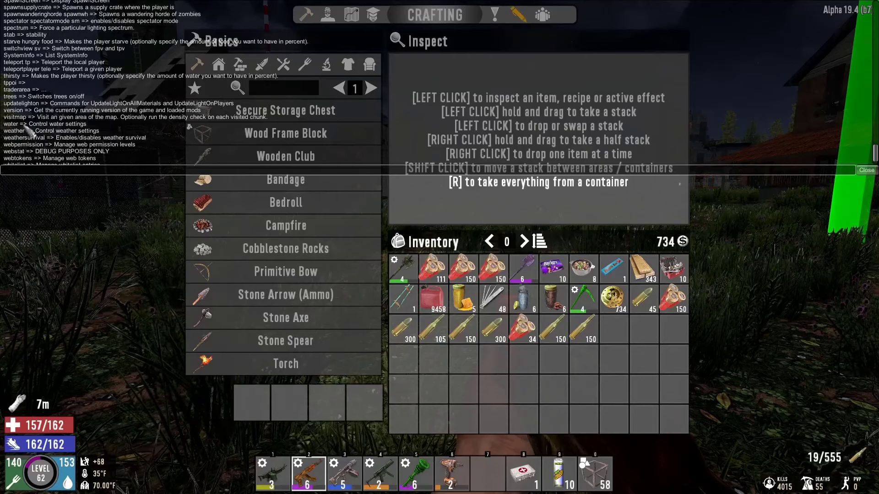
pyautogui.scroll(3, 29, 109)
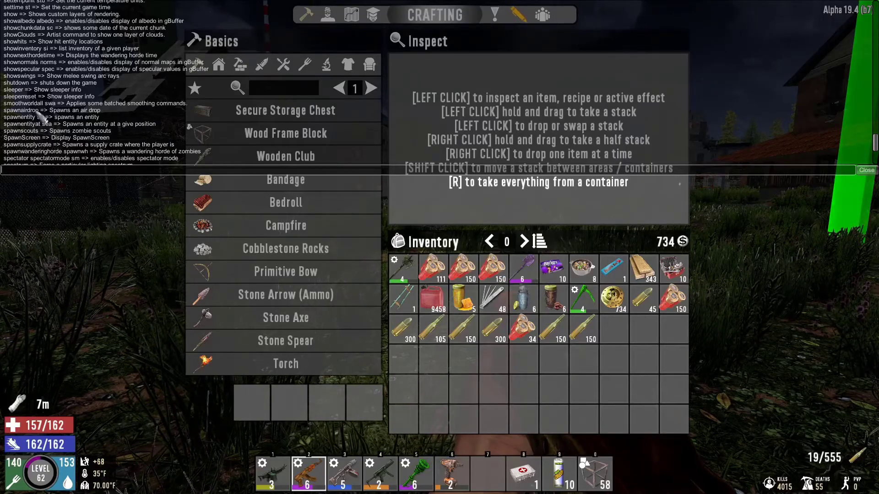
pyautogui.scroll(-1, 42, 118)
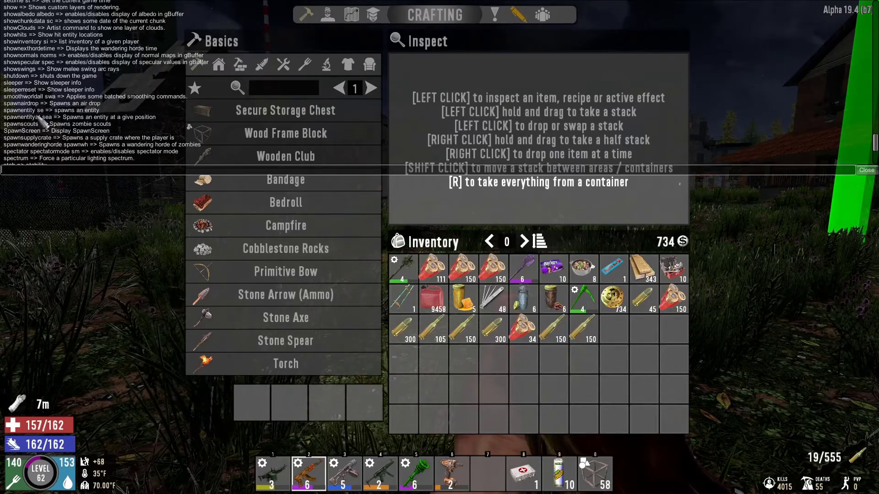
pyautogui.scroll(12, 41, 120)
pyautogui.scroll(8, 41, 120)
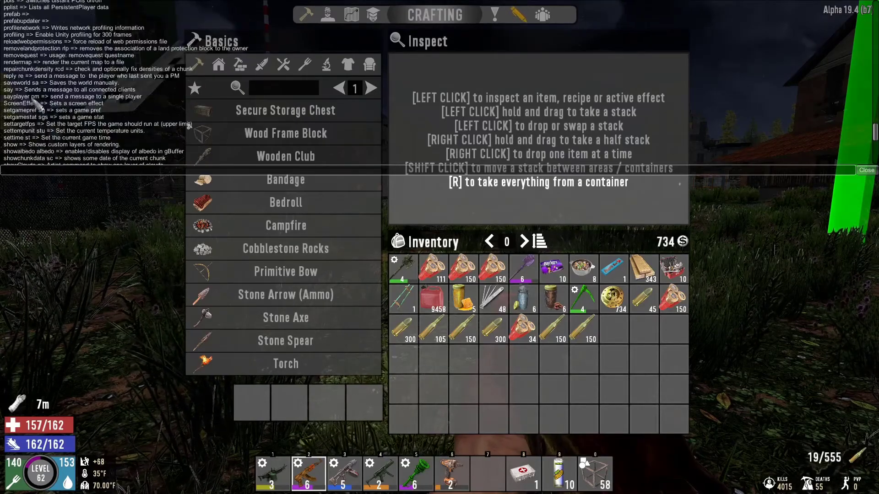
pyautogui.scroll(8, 33, 101)
pyautogui.scroll(10, 34, 101)
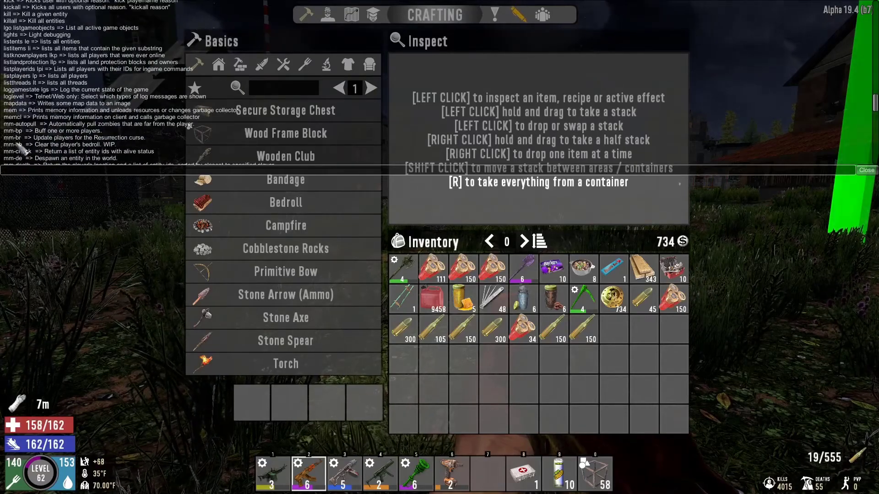
pyautogui.scroll(-4, 25, 137)
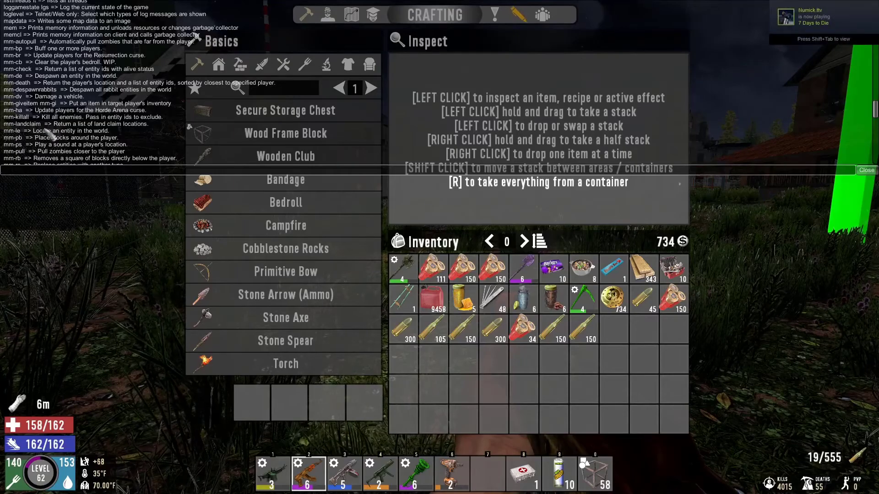
# Examine the give, debuff, "cpm-" and buffplayer commands up to the start of the help list, and return to the game
pyautogui.scroll(8, 36, 134)
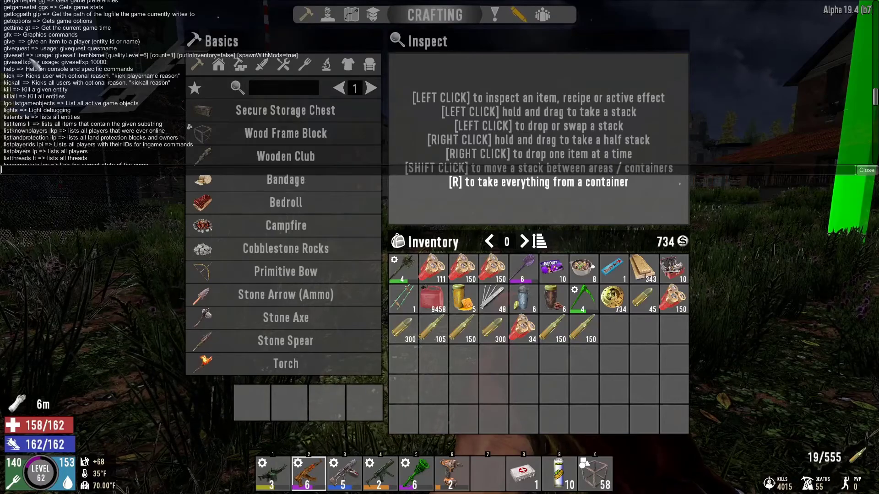
pyautogui.scroll(4, 47, 100)
pyautogui.scroll(3, 47, 100)
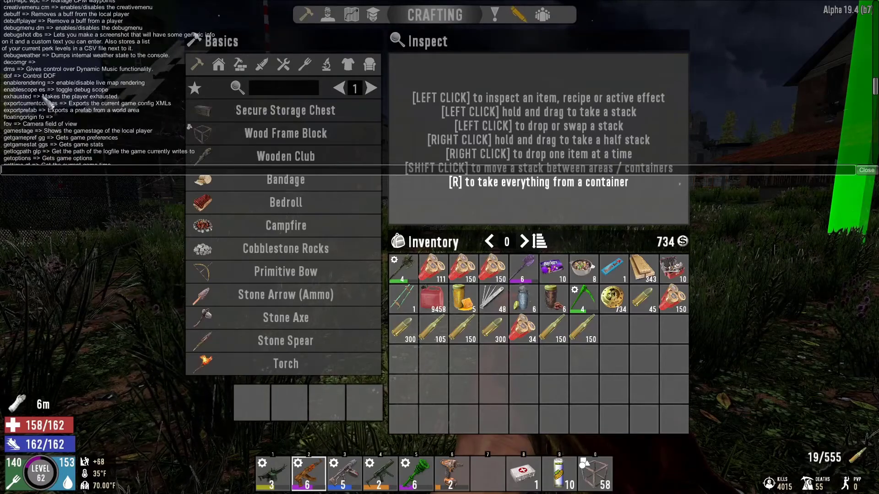
pyautogui.scroll(5, 39, 83)
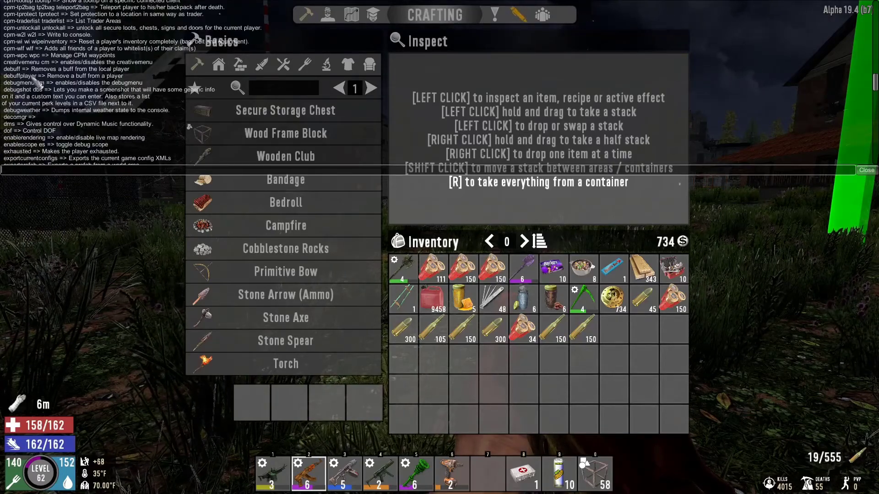
pyautogui.scroll(8, 40, 84)
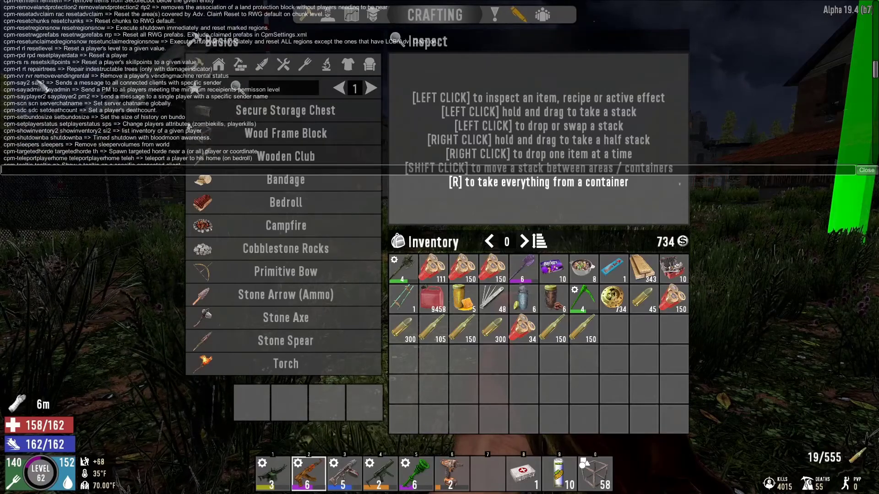
pyautogui.scroll(8, 40, 85)
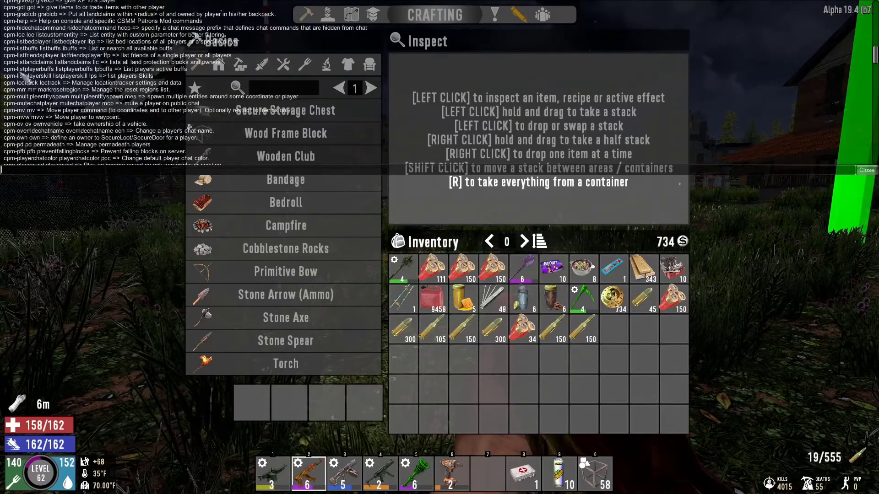
pyautogui.scroll(8, 30, 84)
pyautogui.scroll(3, 40, 86)
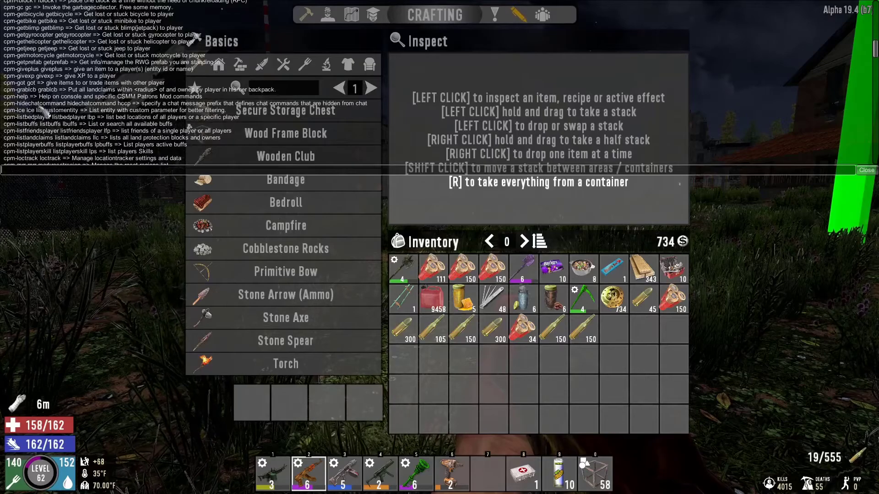
pyautogui.scroll(3, 48, 83)
pyautogui.scroll(3, 46, 79)
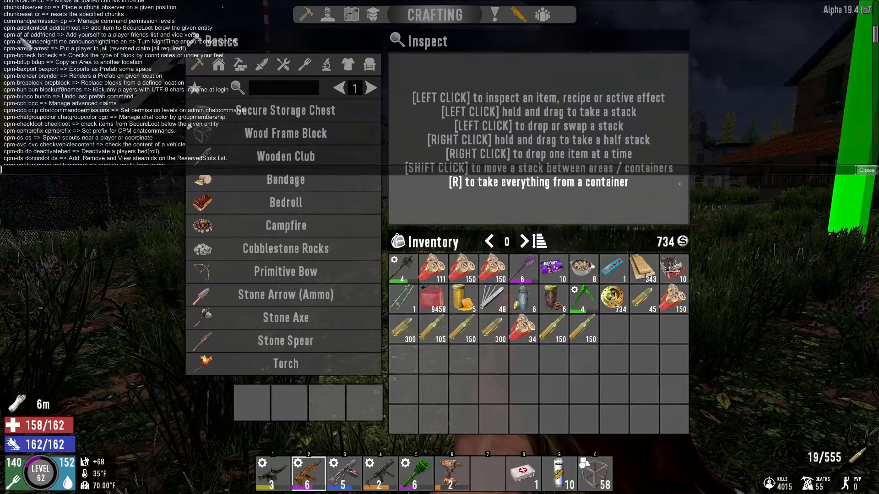
pyautogui.scroll(3, 27, 50)
pyautogui.scroll(3, 21, 59)
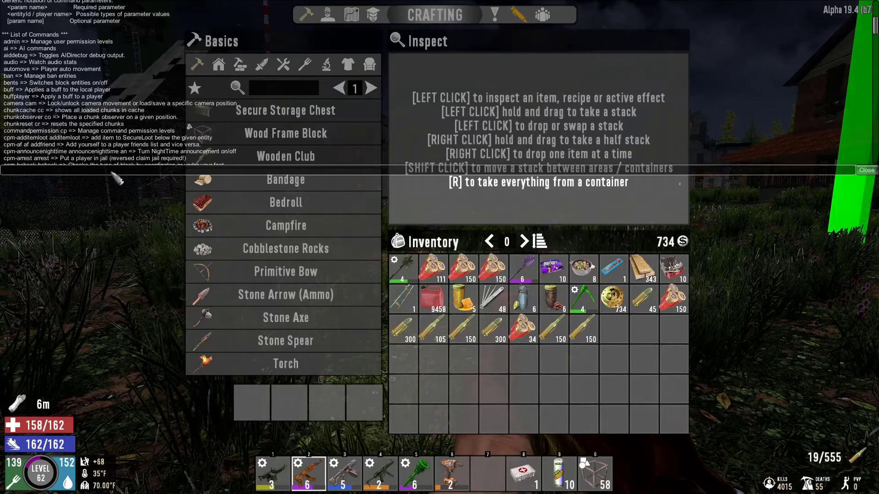
pyautogui.press('F1')
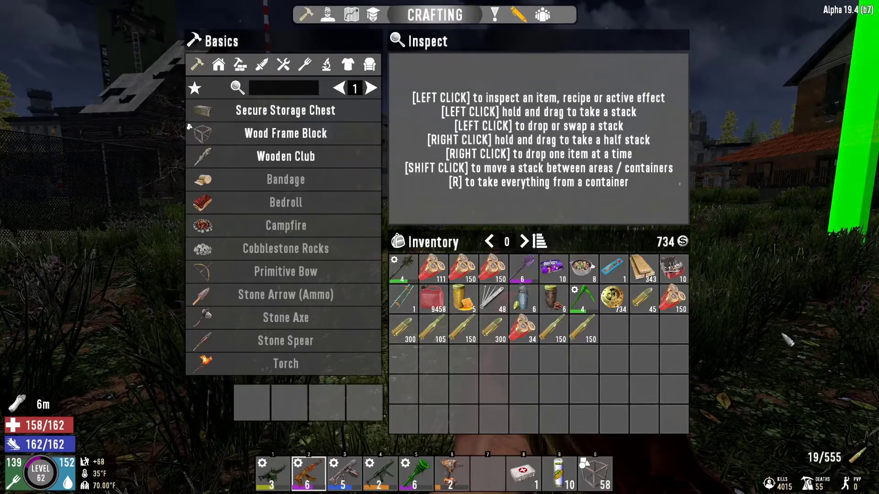
pyautogui.press('Tab')
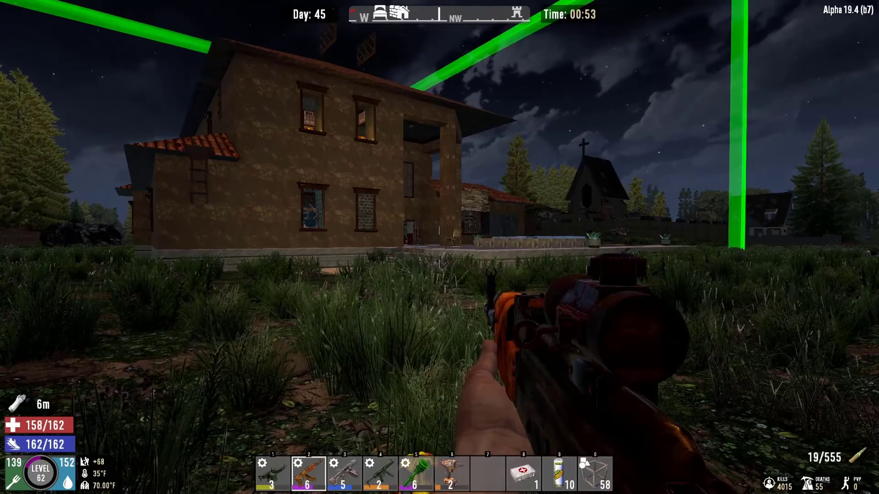
# Walk across the patio into the house and look around the main hall, kitchen and book-lined workshop
pyautogui.hotkey('shift', 'w')
pyautogui.hotkey('shift', 'w')
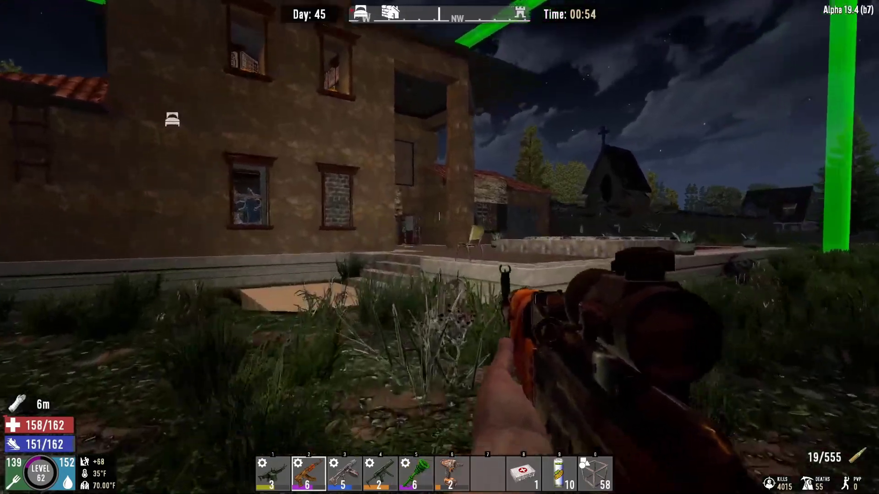
pyautogui.hotkey('shift', 'w')
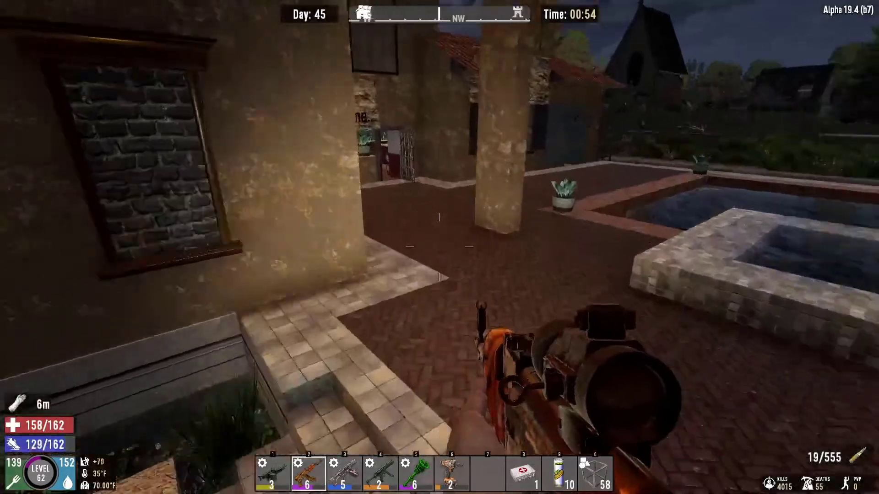
pyautogui.hotkey('shift', 'w')
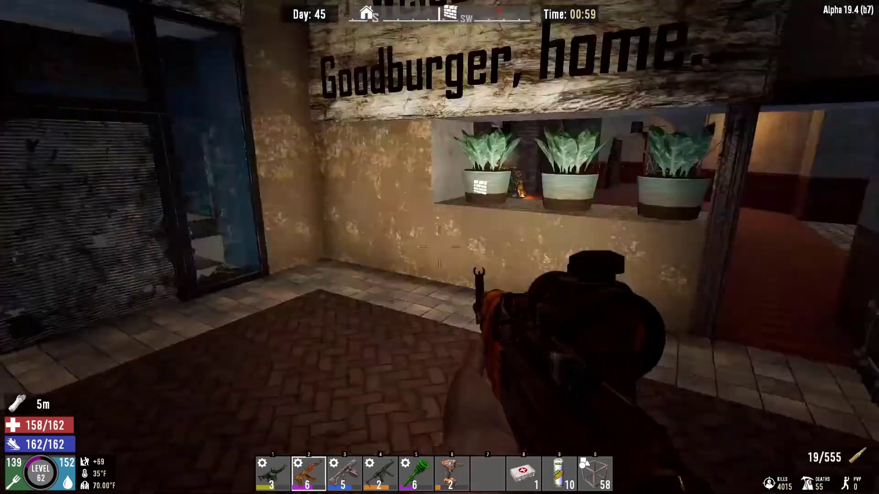
pyautogui.hotkey('shift', 'w')
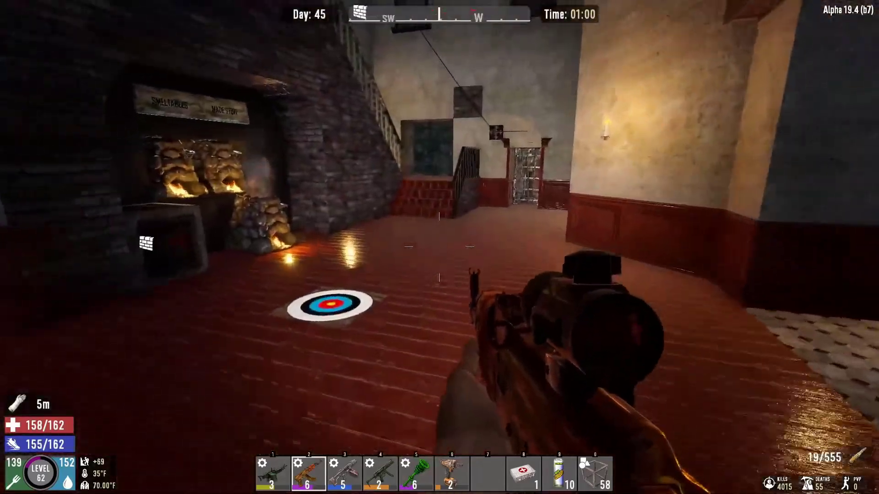
pyautogui.hotkey('shift', 'w')
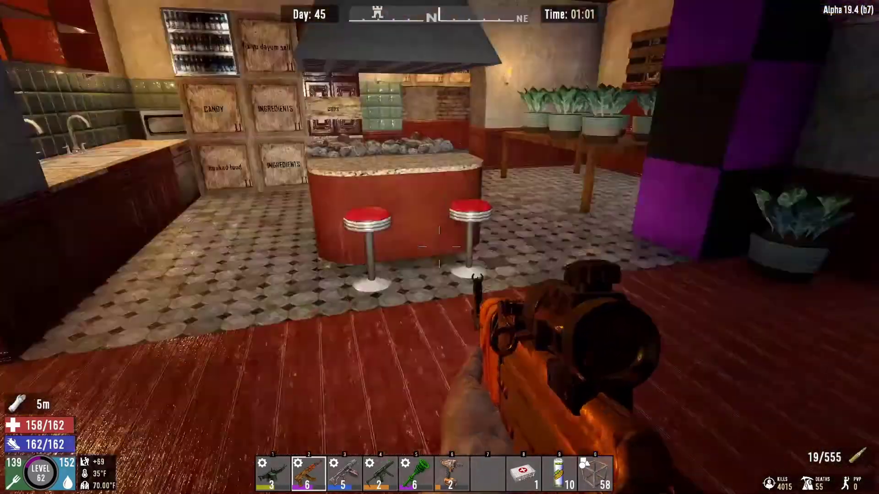
pyautogui.hotkey('shift', 'w')
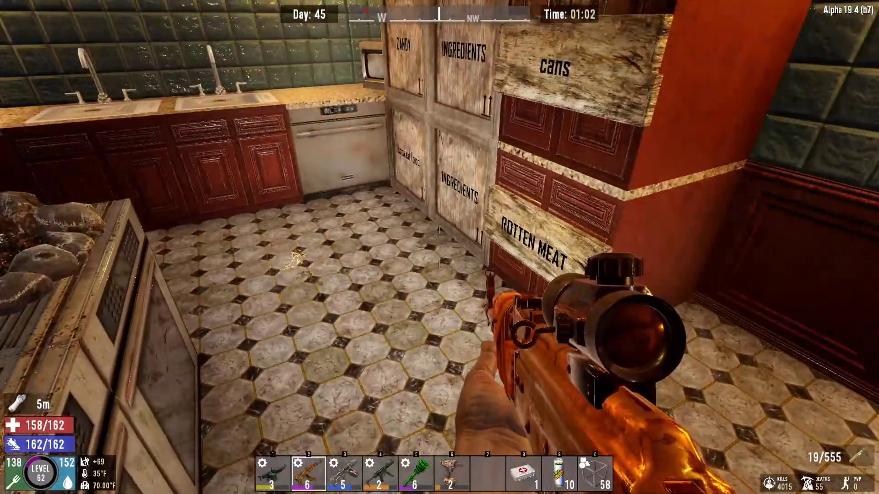
pyautogui.hotkey('shift', 'w')
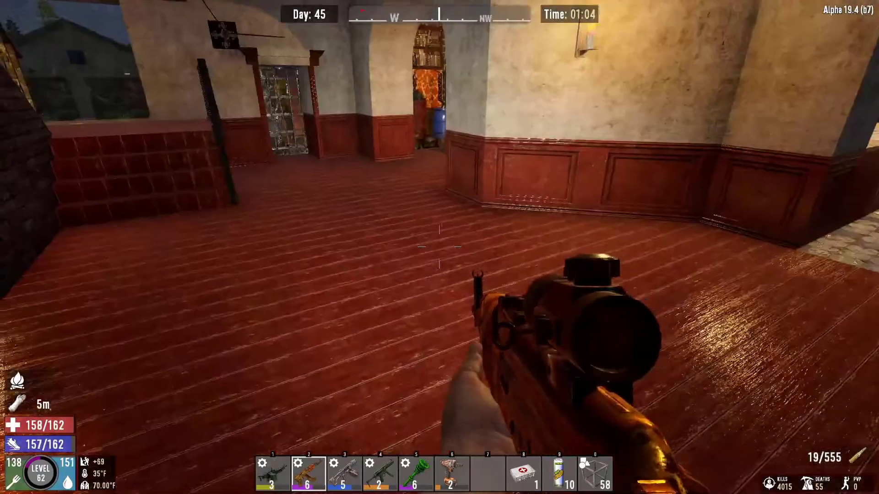
pyautogui.hotkey('shift', 'w')
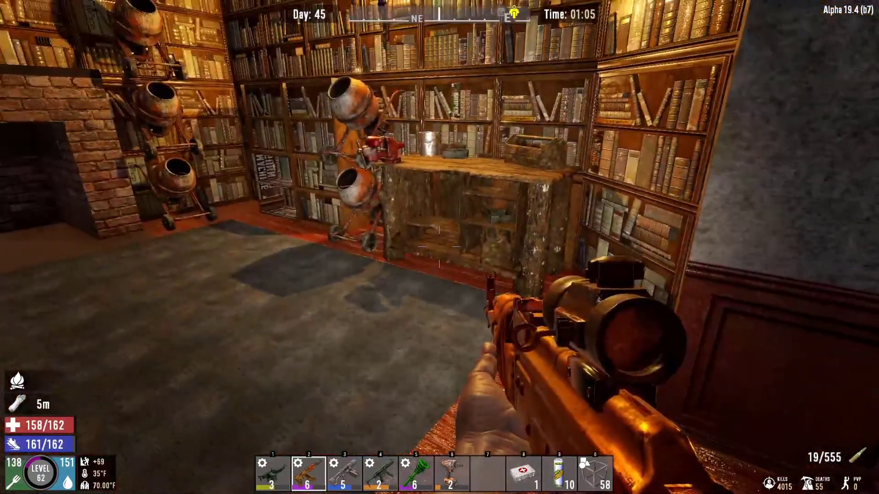
pyautogui.hotkey('shift', 'w')
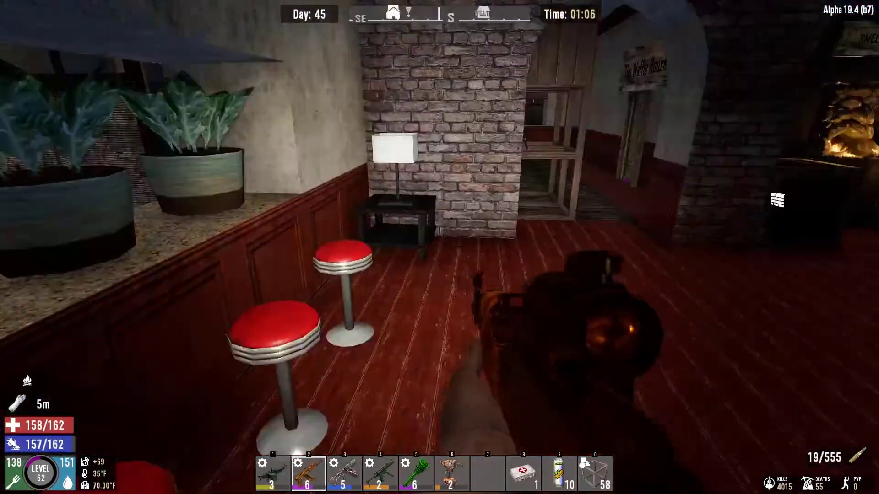
pyautogui.hotkey('shift', 'w')
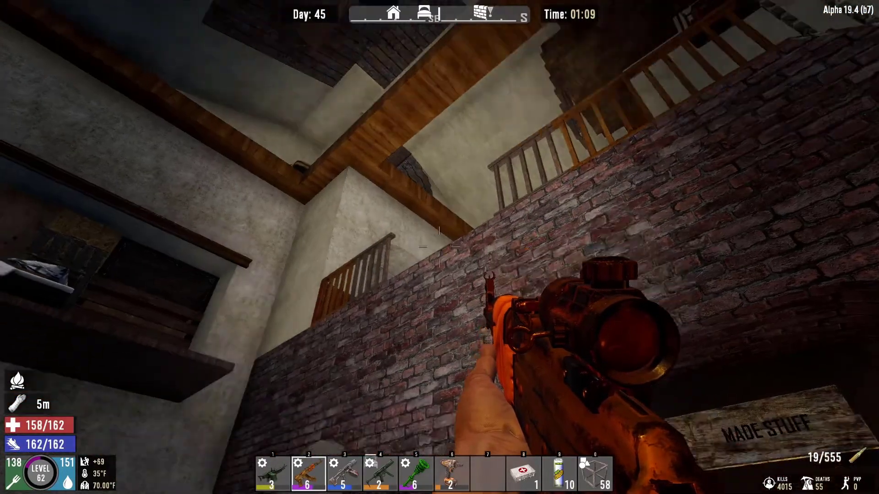
# From the hall facing the bar counter, run the console command "ccc radius 25 171 base 1000 hostilefree" and return to the game
pyautogui.hotkey('shift', 'w')
pyautogui.press('w')
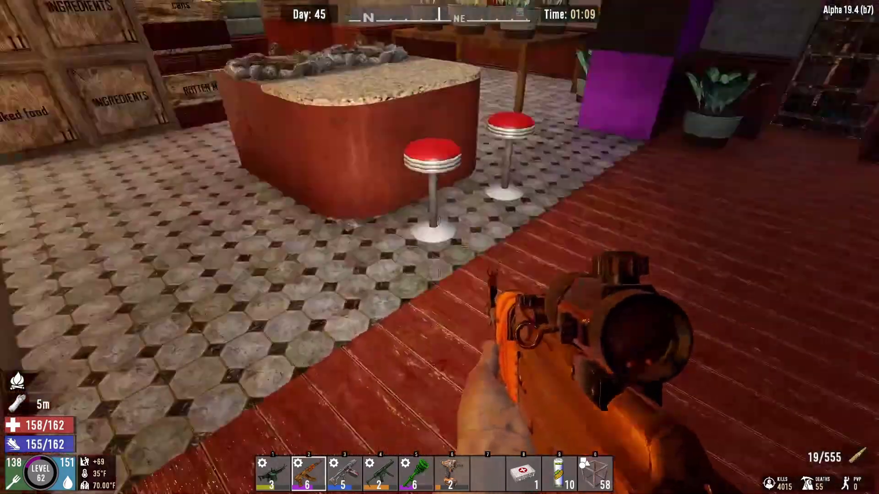
pyautogui.press('w')
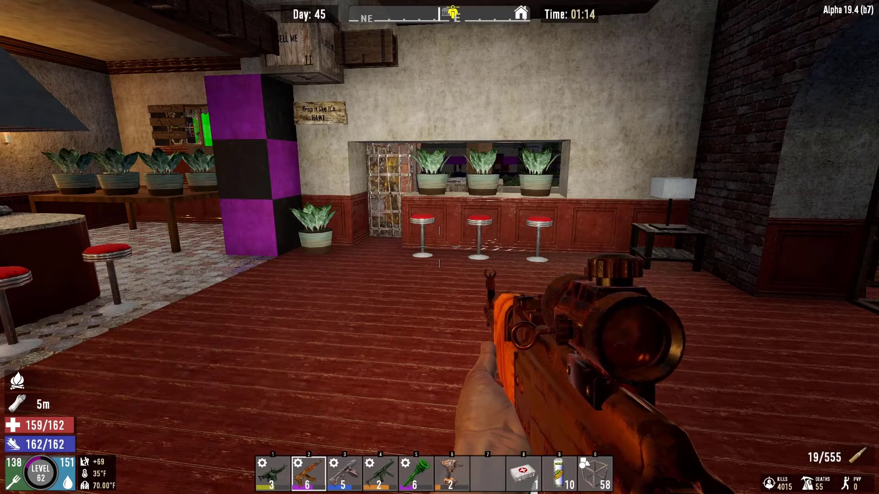
pyautogui.press('F1')
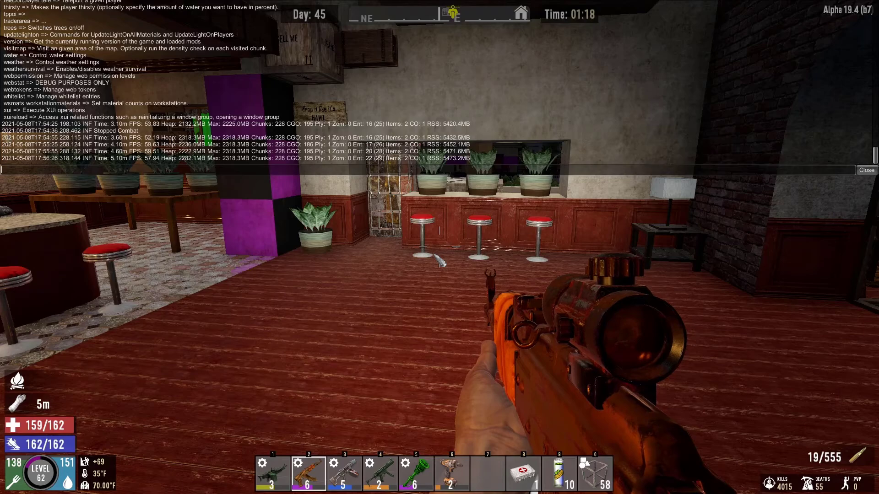
pyautogui.write('radius 25')
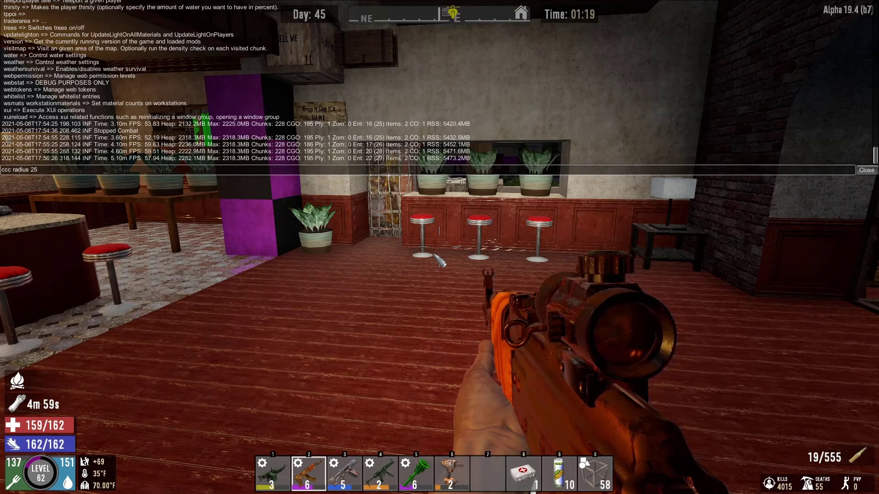
pyautogui.write(' 171')
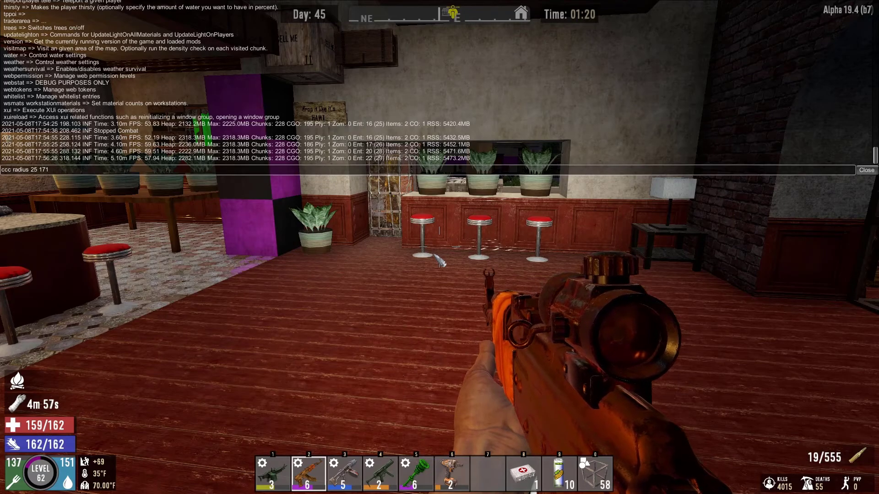
pyautogui.write(' b')
pyautogui.press('BackSpace')
pyautogui.write('base 1000 hostilefree')
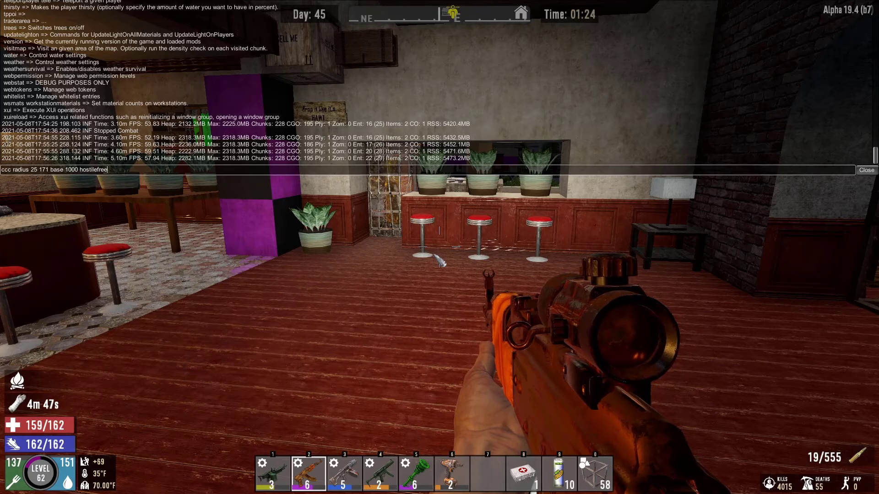
pyautogui.press('Return')
pyautogui.press('F1')
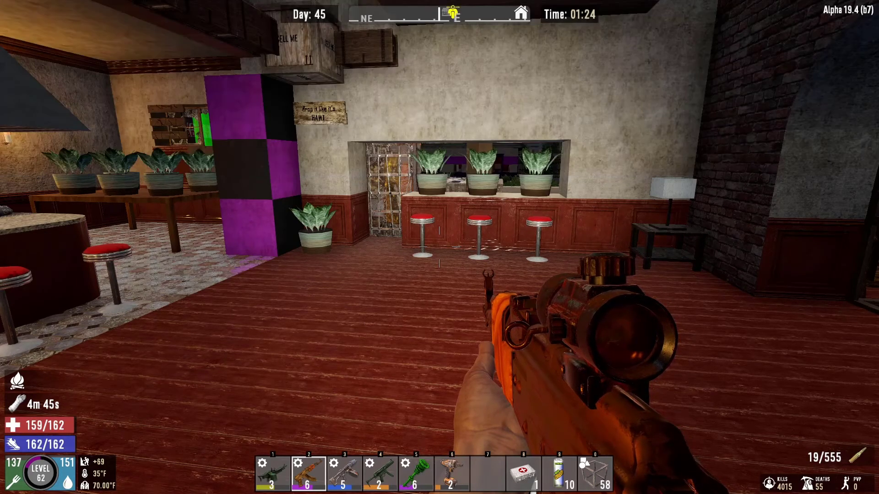
pyautogui.press('w')
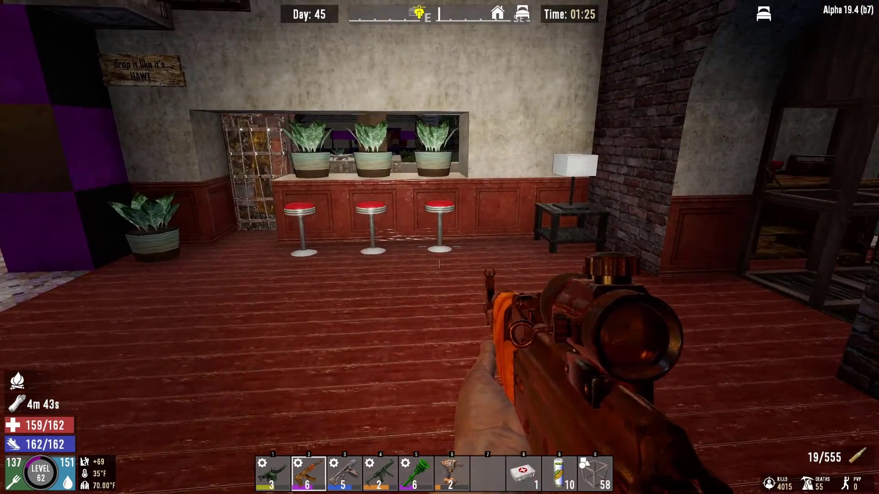
pyautogui.press('F1')
pyautogui.hotkey('ctrl', 'v')
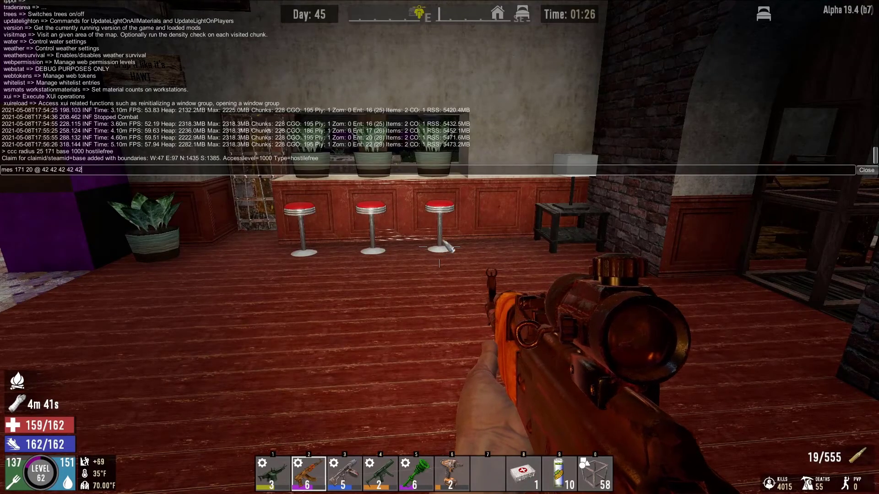
pyautogui.press('Return')
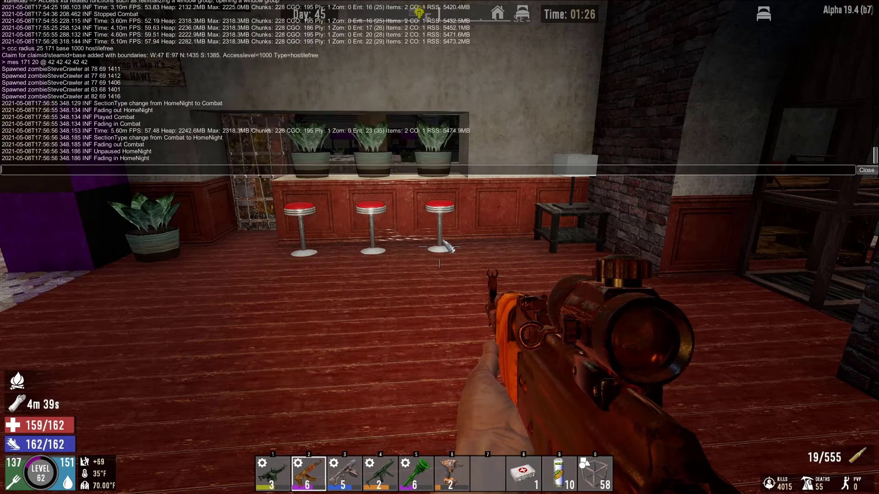
pyautogui.press('F1')
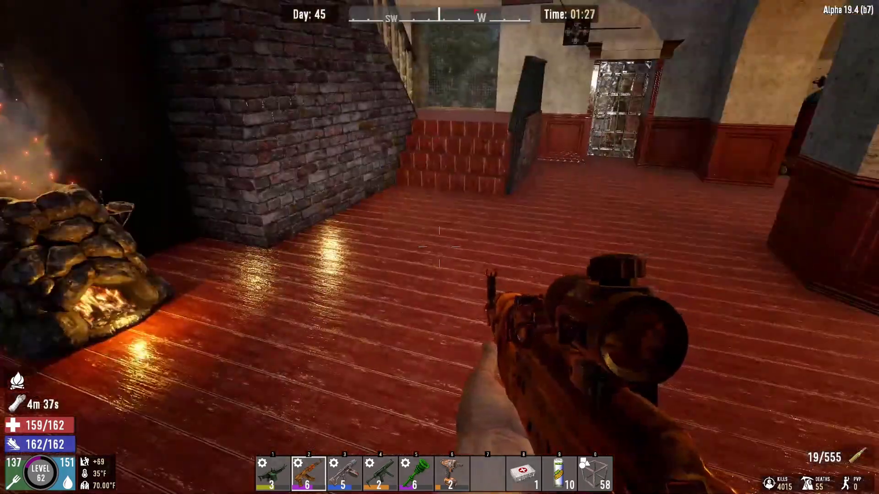
# Search the main hall around the fireplace and stairs for the spawned zombies, and check the console log
pyautogui.press('w')
pyautogui.hotkey('shift', 'w')
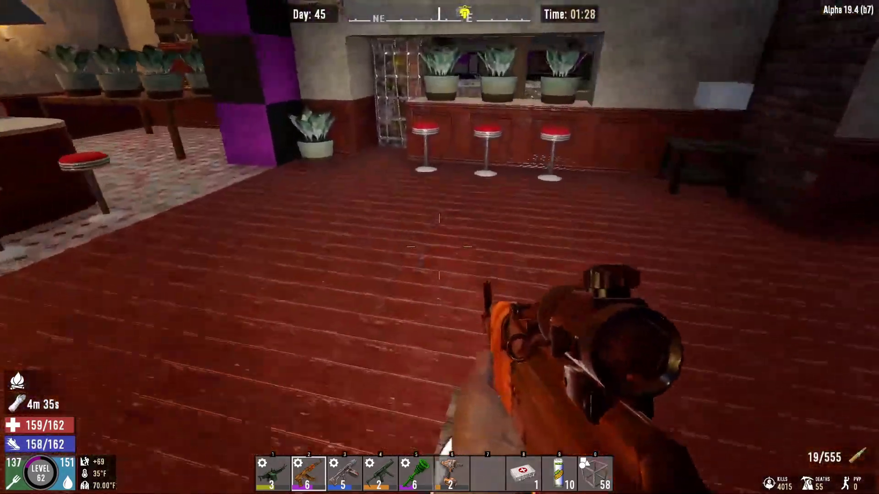
pyautogui.hotkey('shift', 'w')
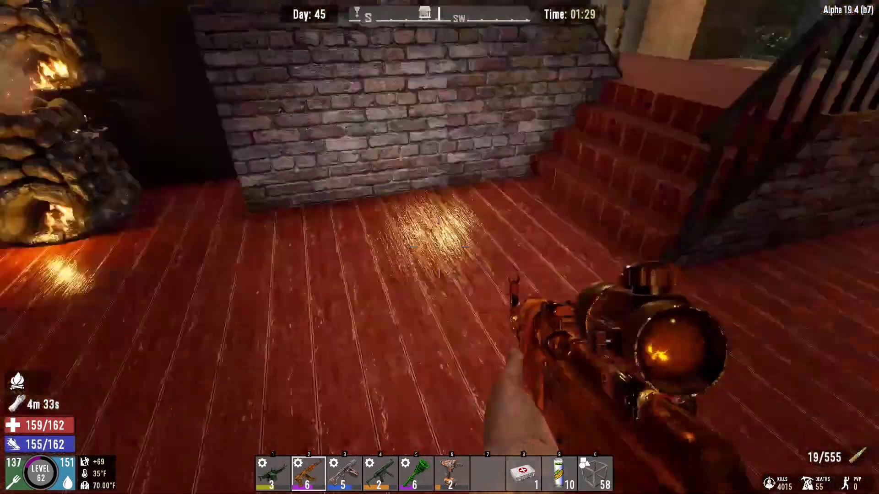
pyautogui.press('w')
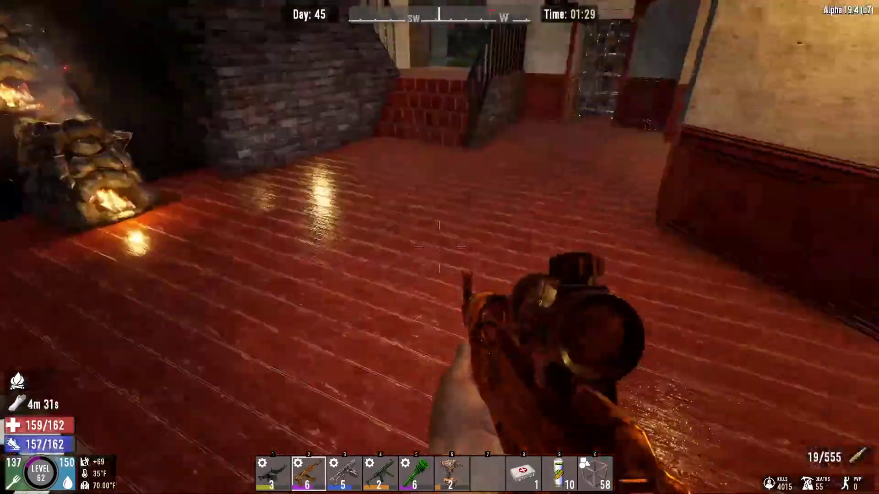
pyautogui.press('w')
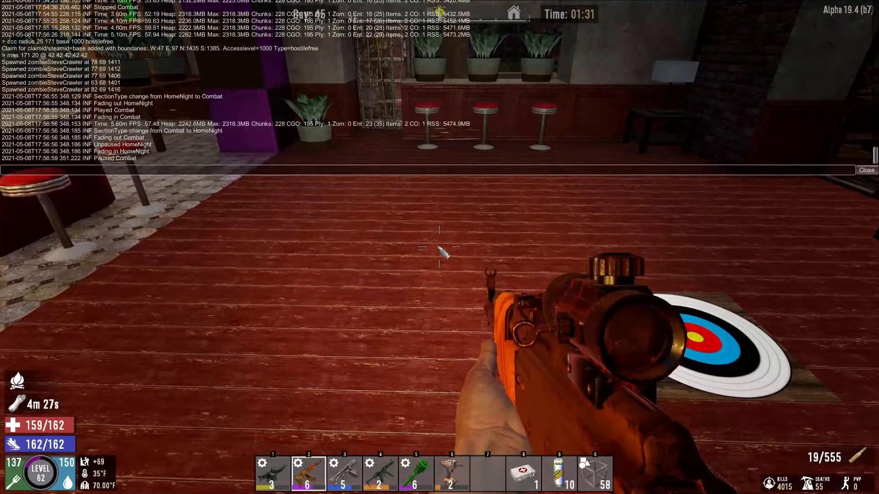
pyautogui.press('F1')
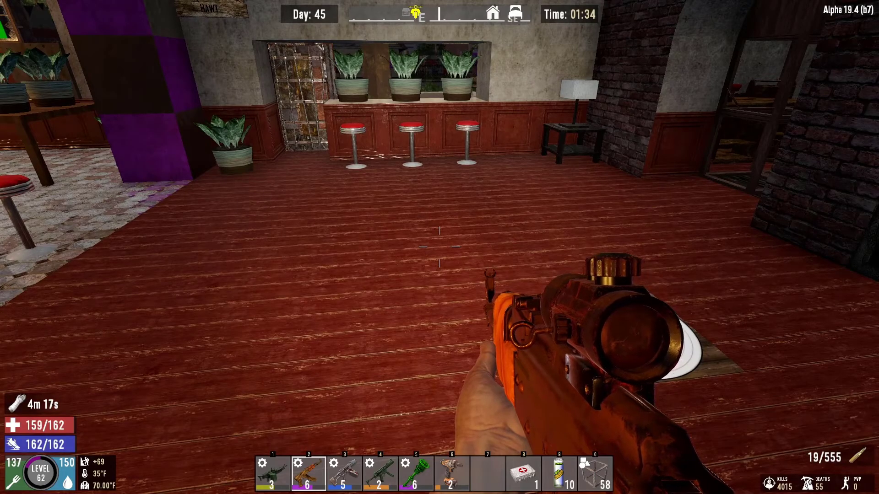
# Leave the house through the door beside the bar, cross the road to the brick ruin and shoot the zombie behind its wall
pyautogui.hotkey('shift', 'w')
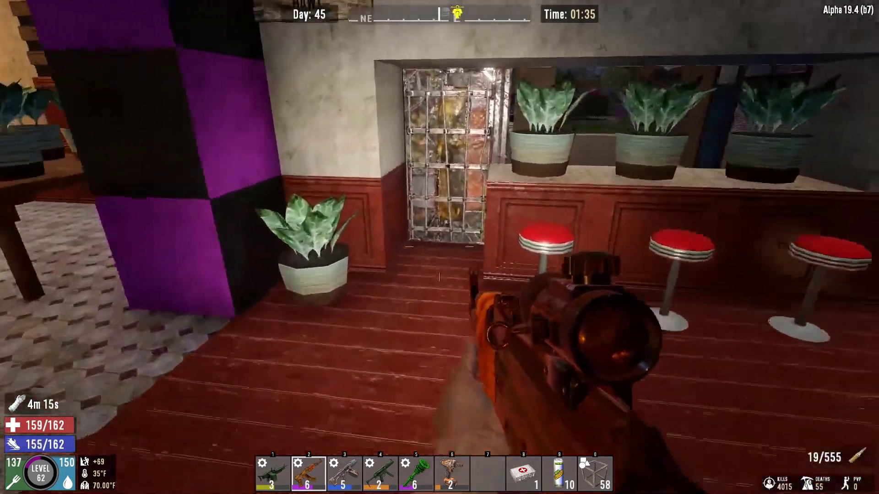
pyautogui.press('e')
pyautogui.hotkey('shift', 'w')
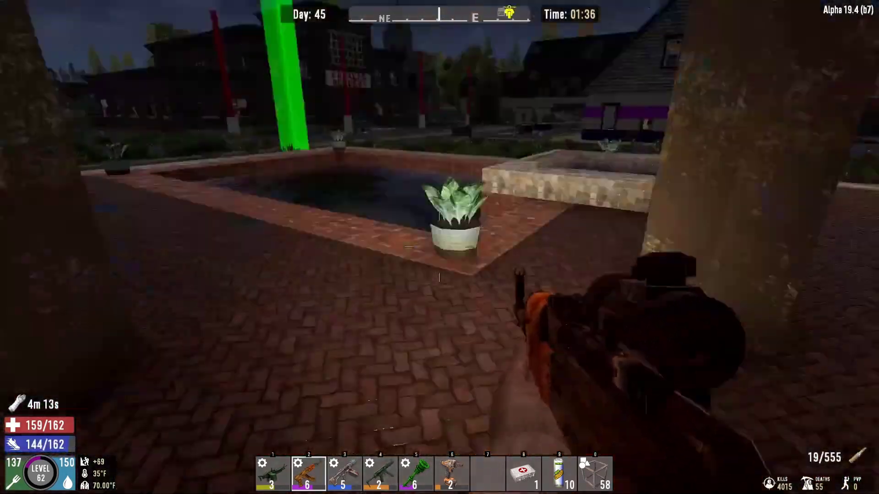
pyautogui.hotkey('shift', 'w')
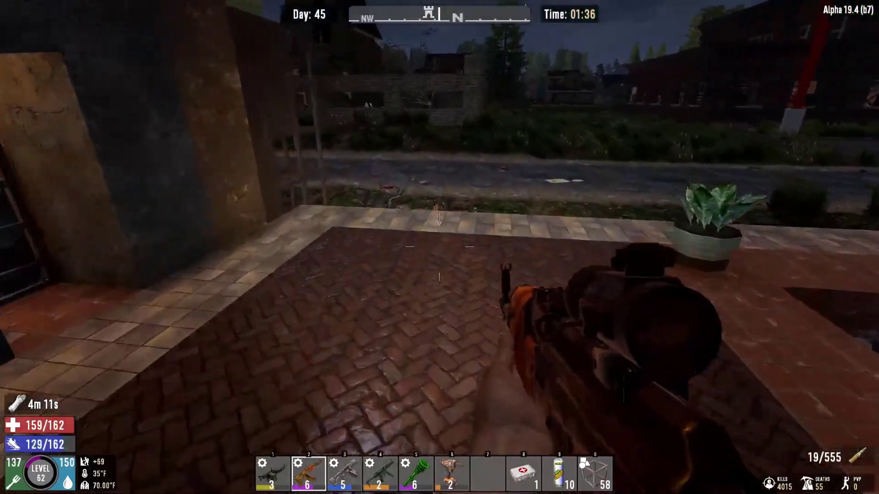
pyautogui.hotkey('shift', 'w')
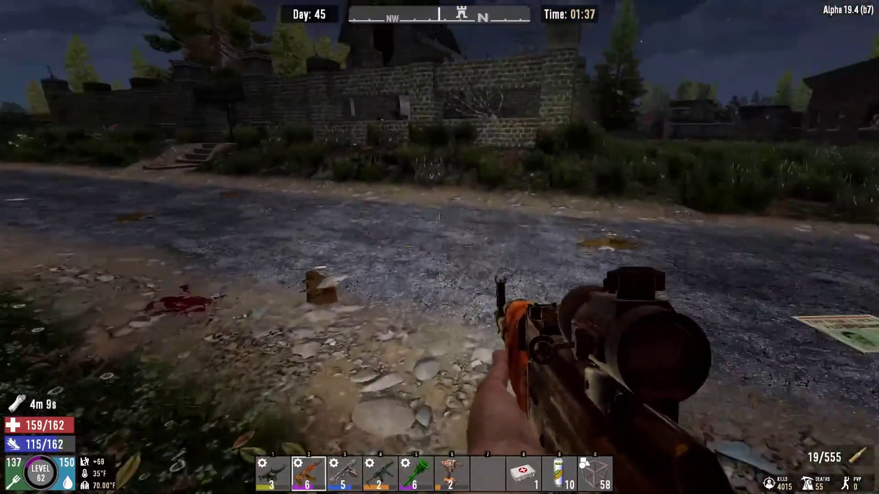
pyautogui.hotkey('shift', 'w')
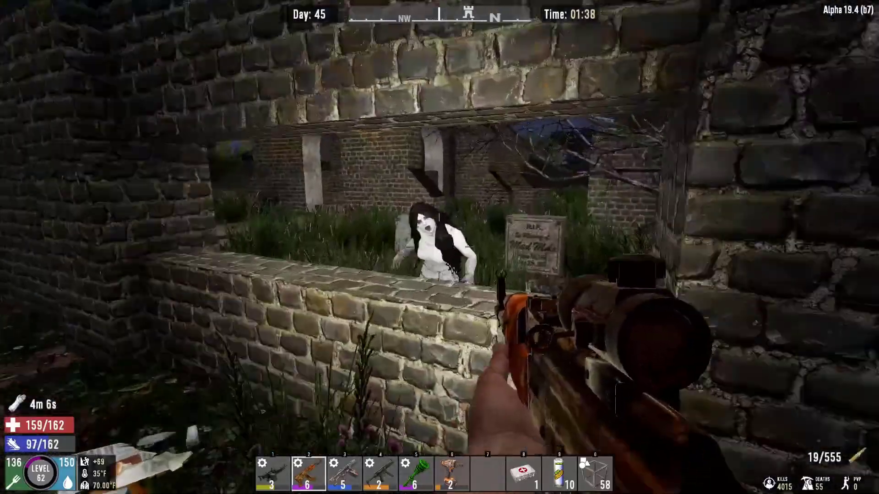
pyautogui.click(439, 247)
pyautogui.click(439, 247)
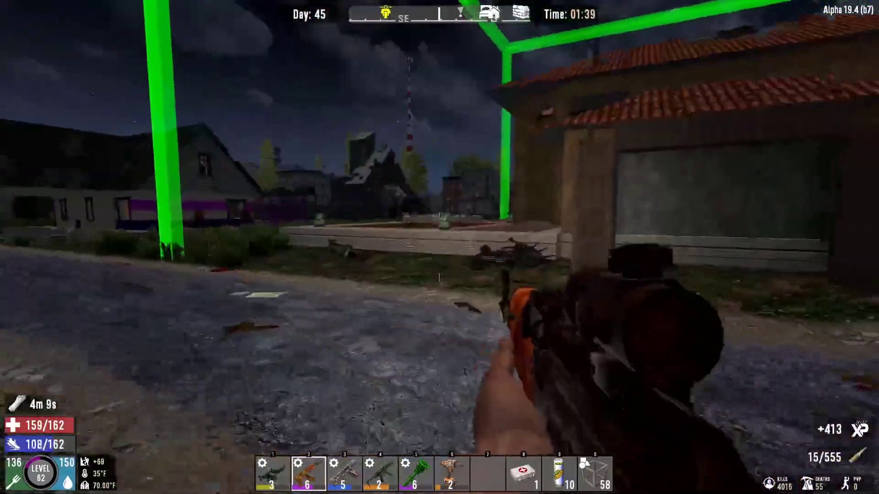
# Run back across the road onto the patio and look out past the pool over the claim's edge
pyautogui.hotkey('shift', 'w')
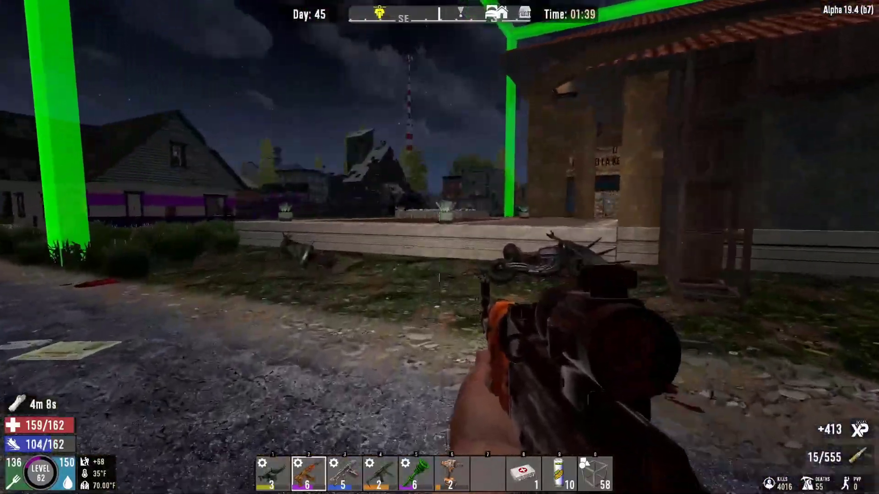
pyautogui.hotkey('shift', 'w')
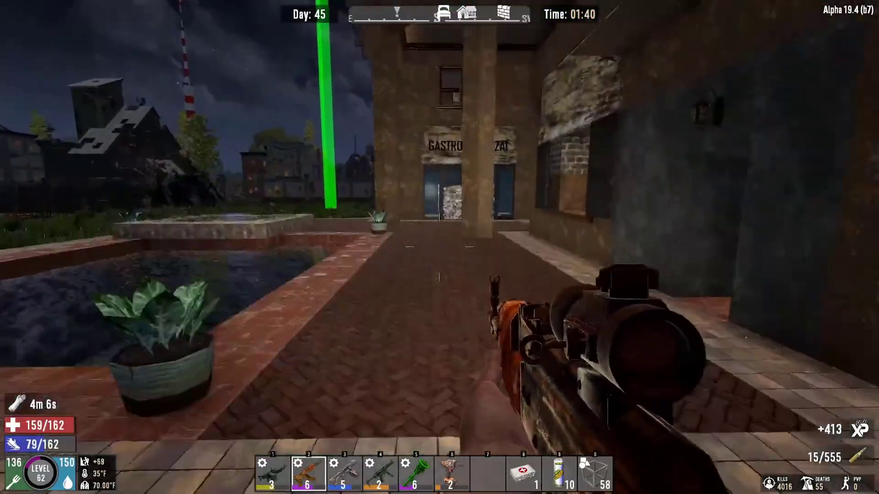
pyautogui.hotkey('shift', 'w')
pyautogui.hotkey('shift', 'w')
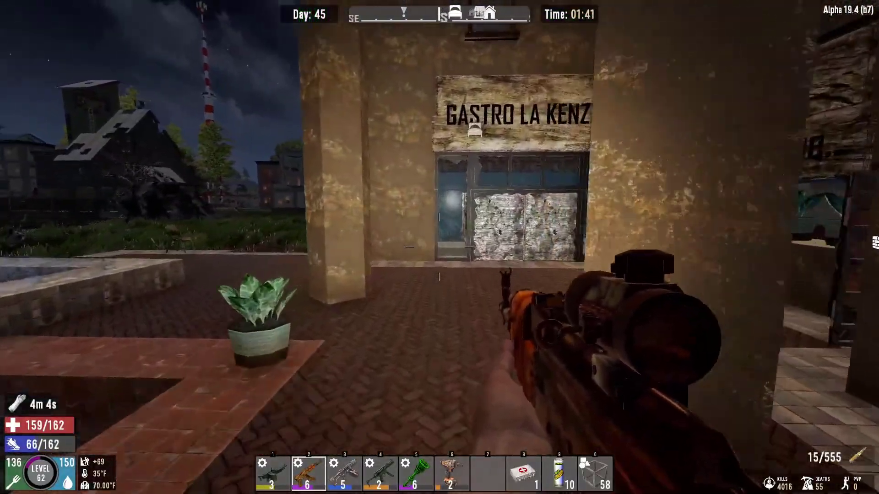
pyautogui.press('w')
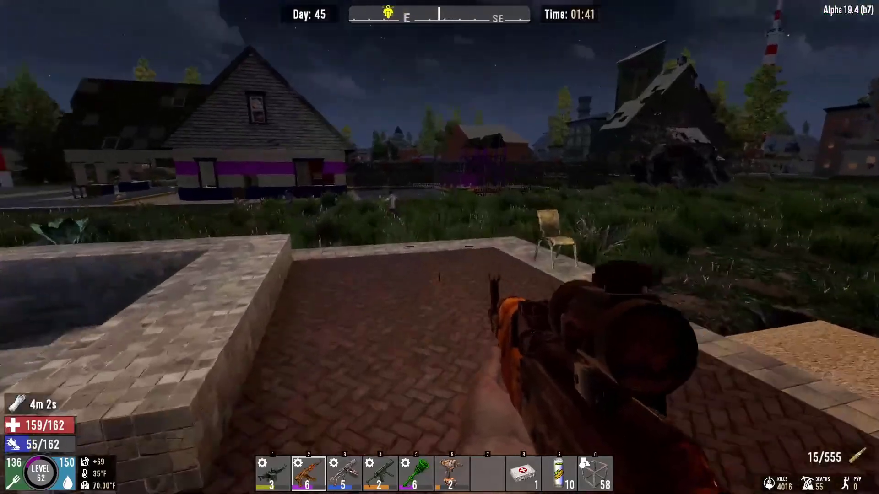
# Look around the patio columns, go back to the doorway beside the potted plants and open the game menu
pyautogui.hotkey('shift', 'w')
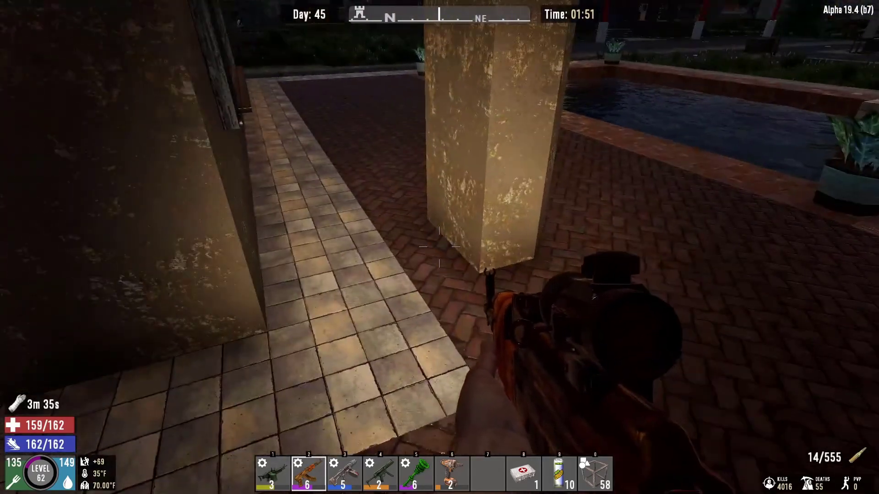
pyautogui.press('w')
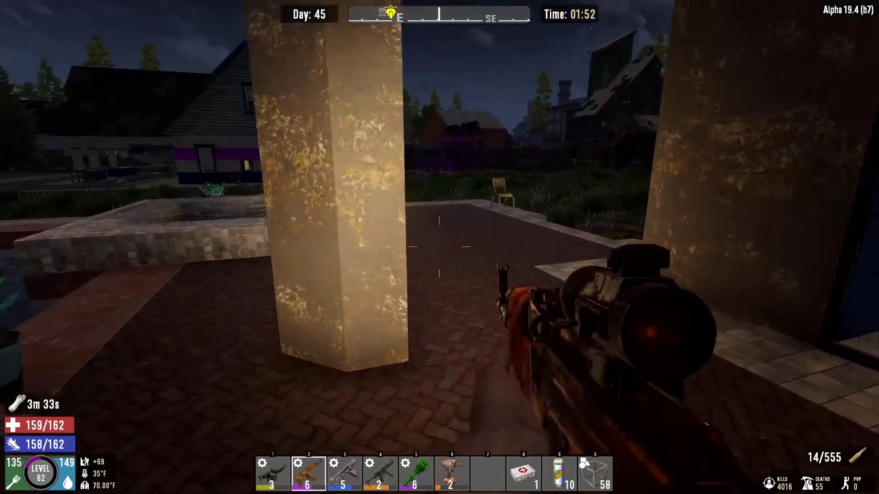
pyautogui.press('w')
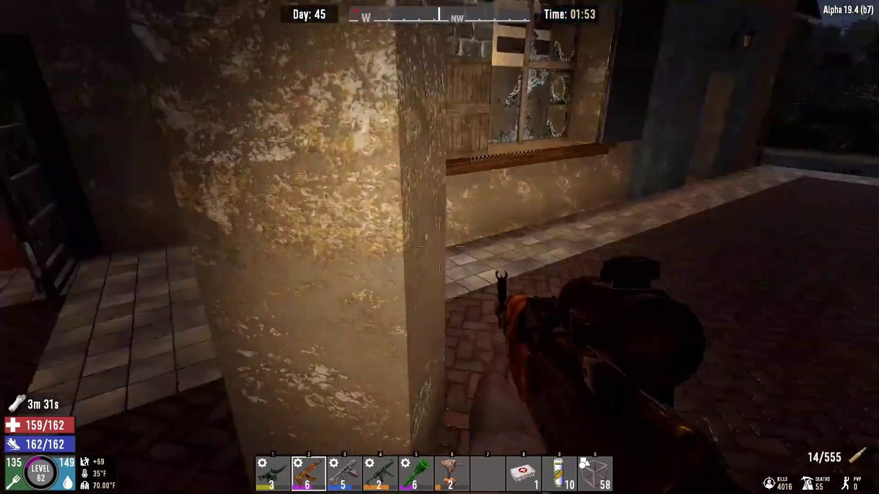
pyautogui.press('w')
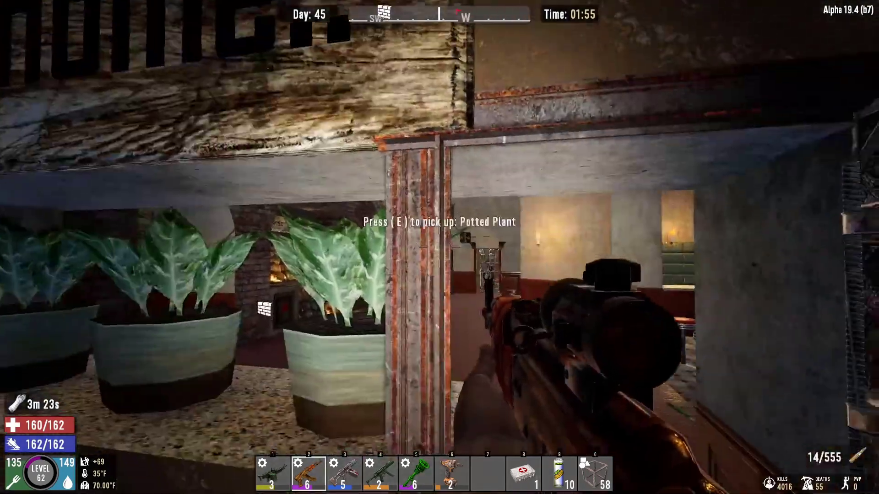
pyautogui.press('Escape')
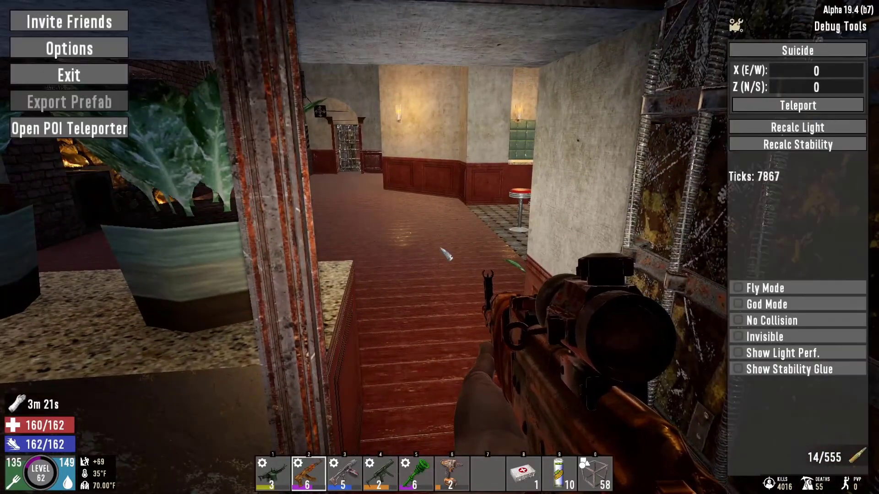